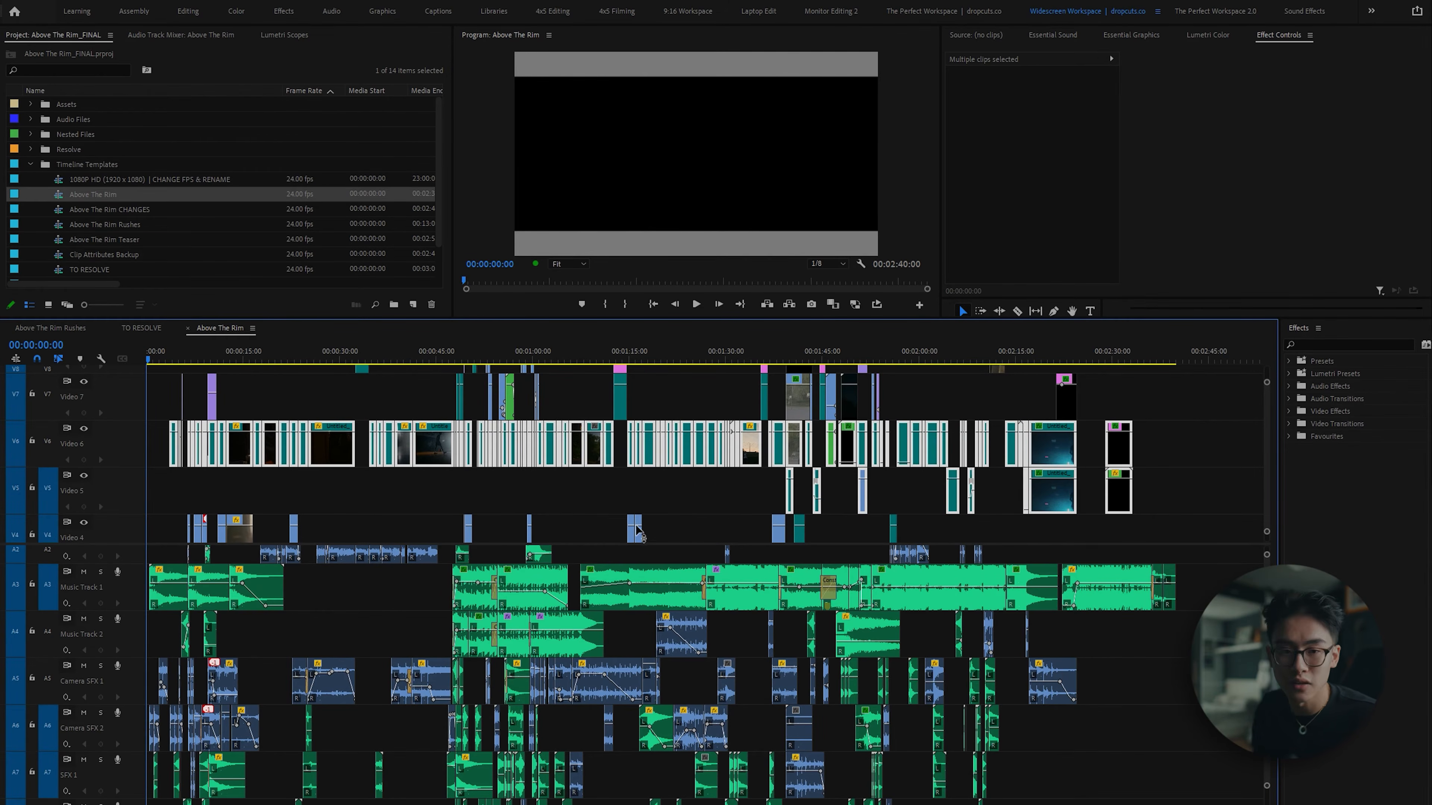
Review the interview clips in the Above The Rim Rushes sequence by scrubbing and playing the section around the one-minute mark.
left_click(1189, 441)
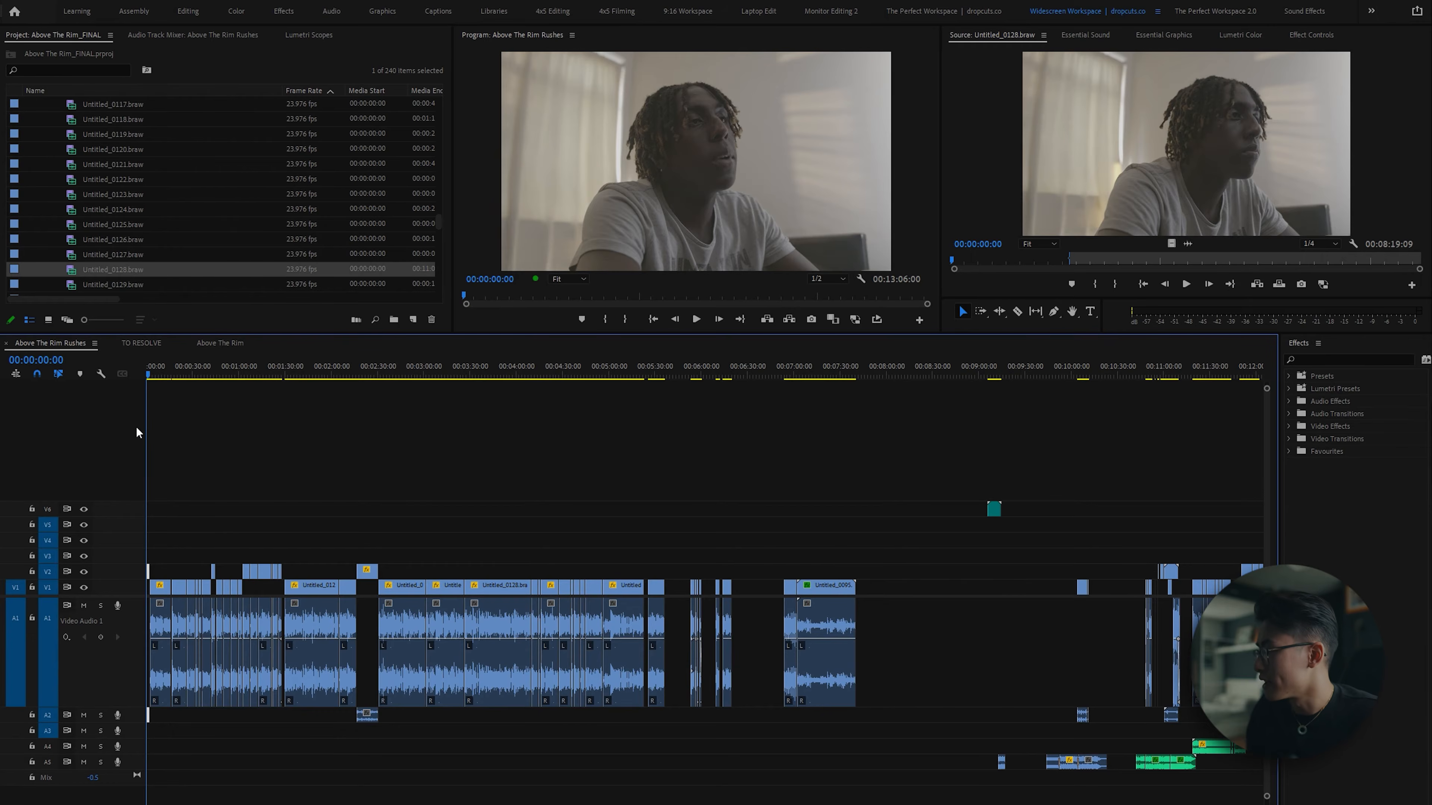
left_click_drag(202, 382, 342, 384)
left_click_drag(236, 366, 268, 368)
scroll(230, 519, "up", 4)
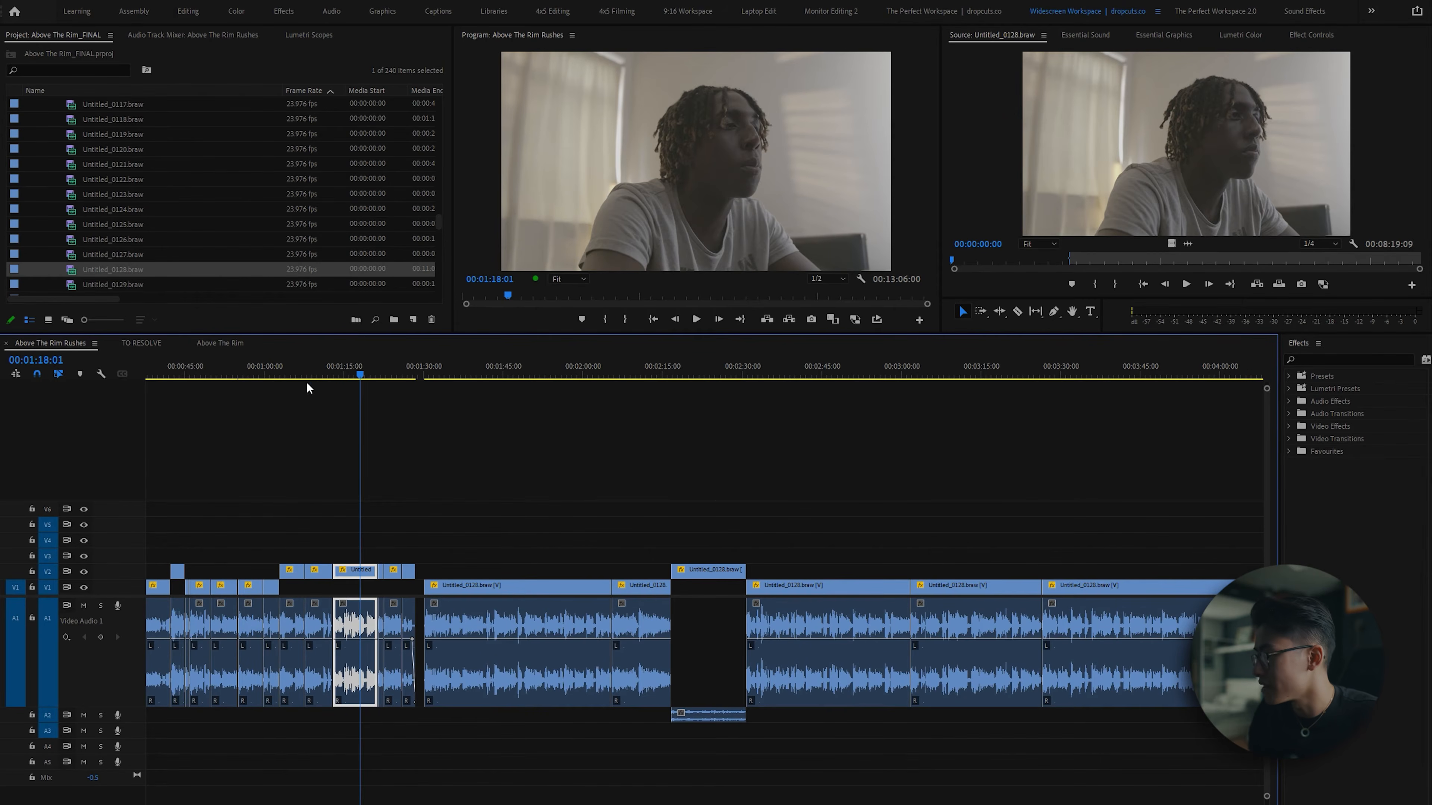
left_click(269, 373)
key("space")
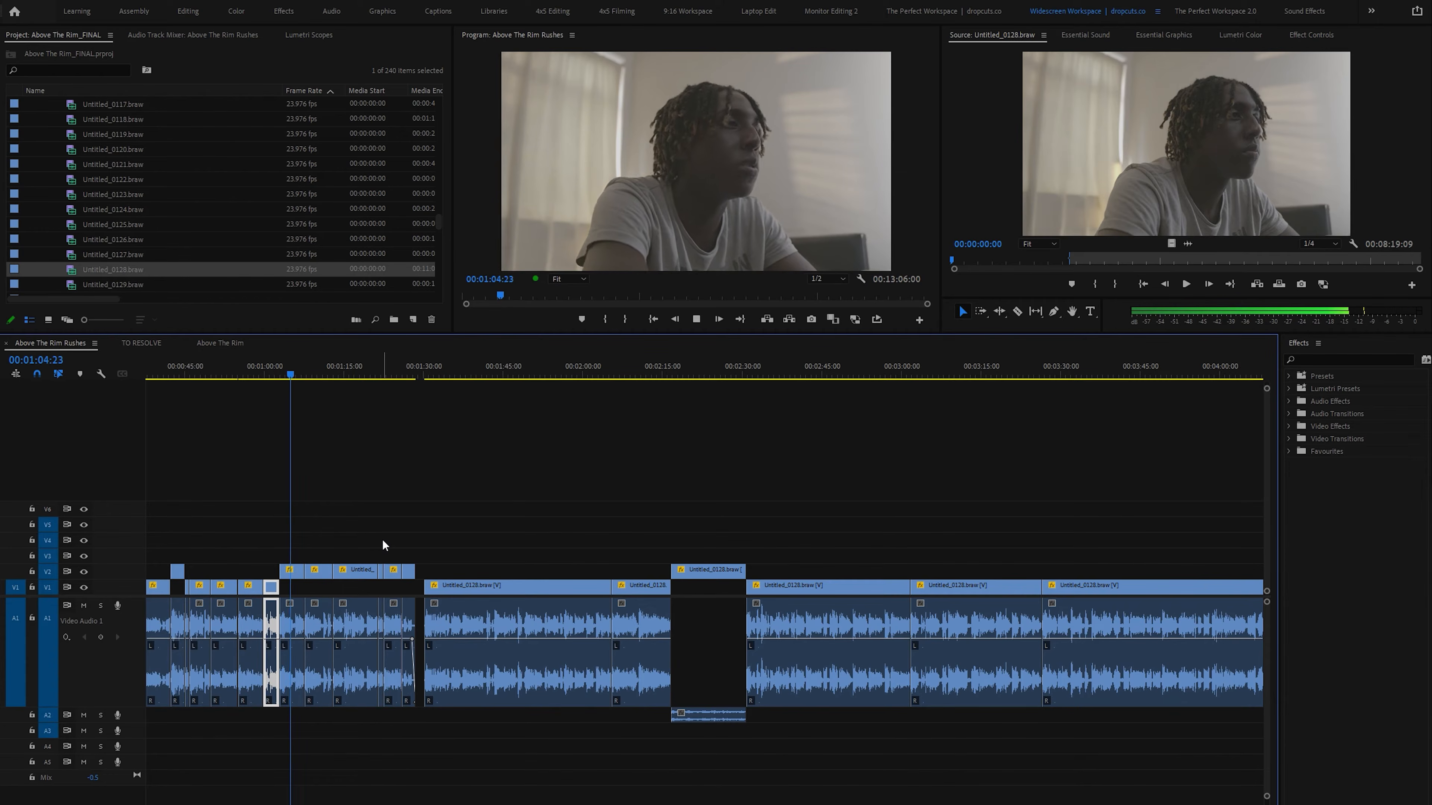
key("space")
key("backslash")
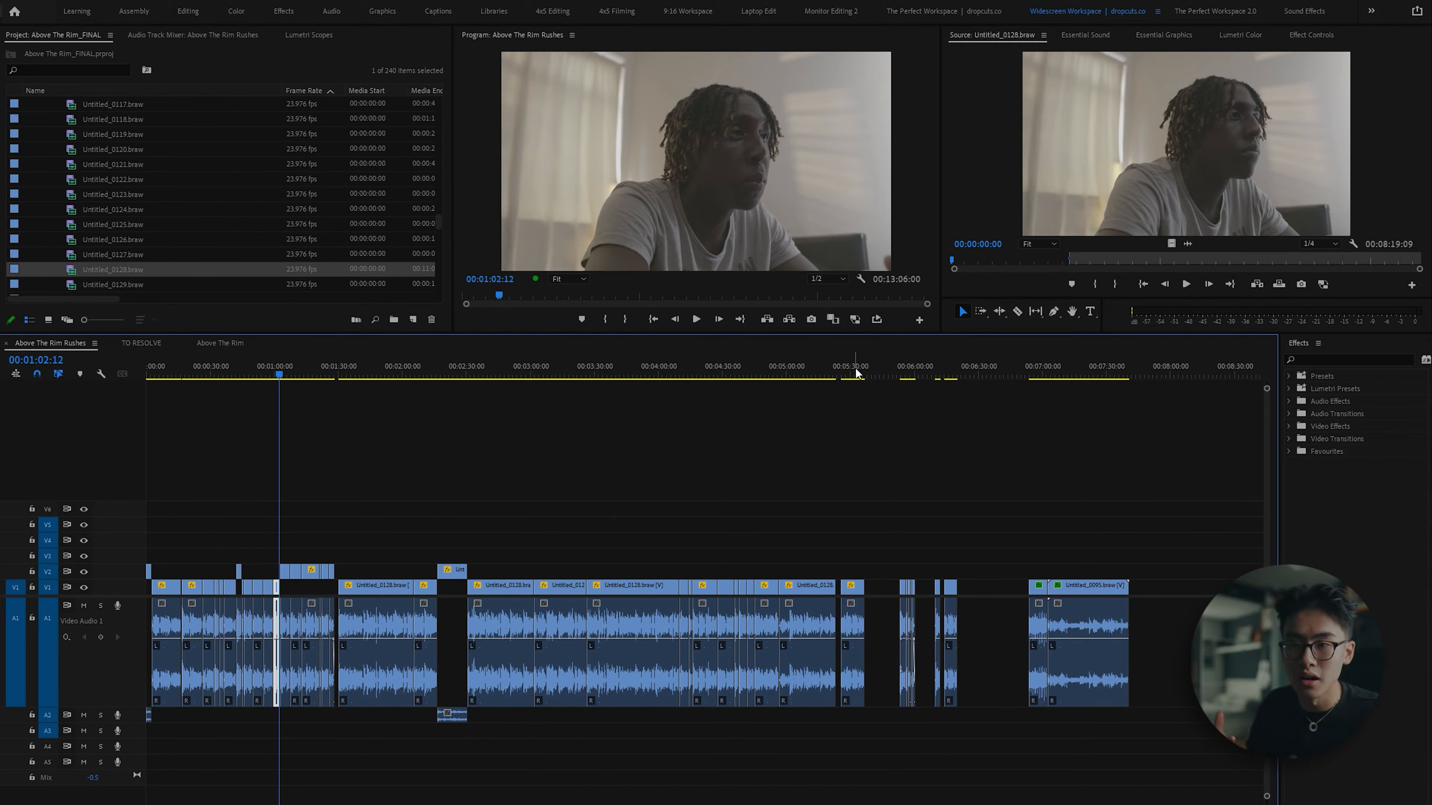
Inspect the Studio Reverb settings on the Reverb Voiceover track of the Above The Rim sequence in the audio track mixer.
left_click(220, 343)
left_click(220, 35)
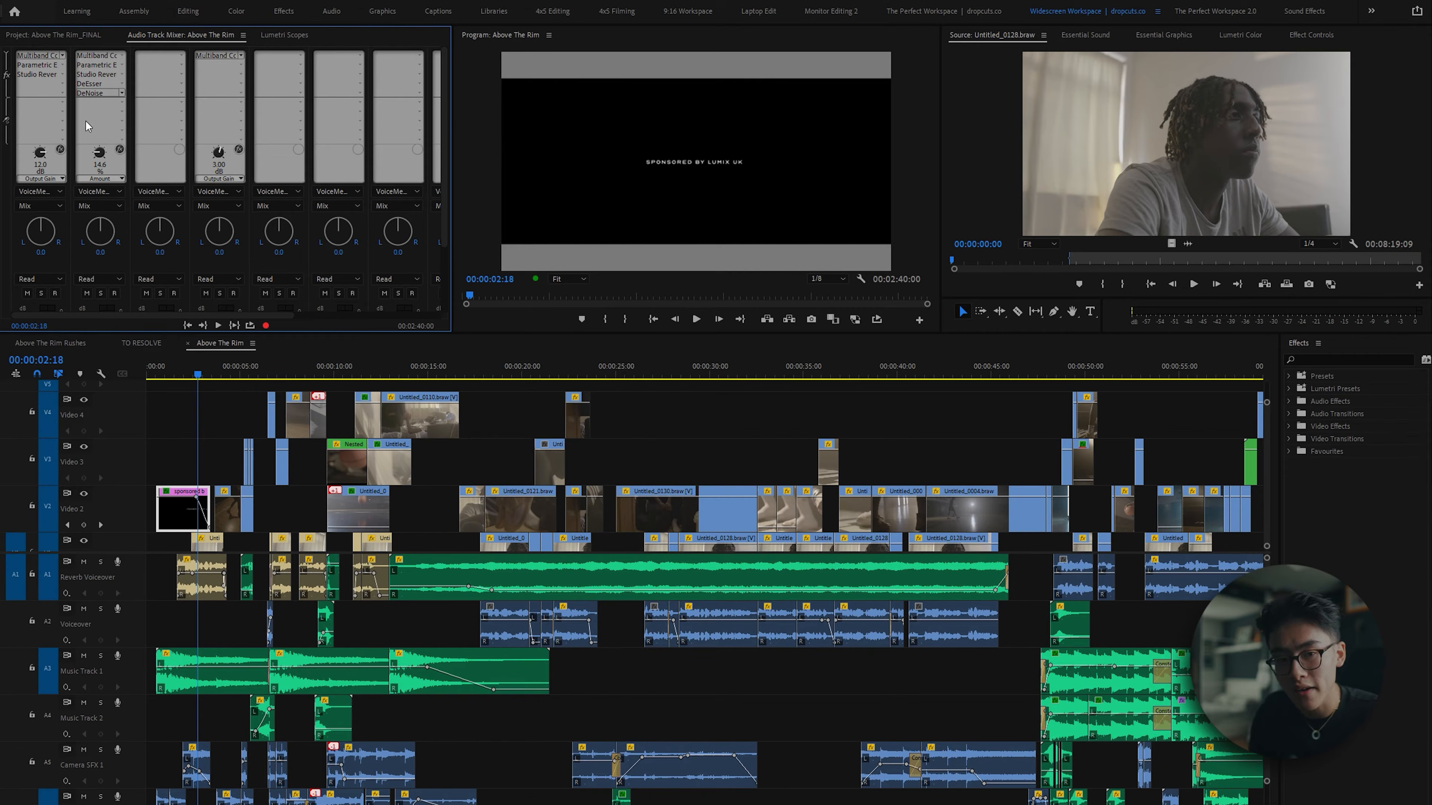
left_click(39, 60)
double_click(39, 61)
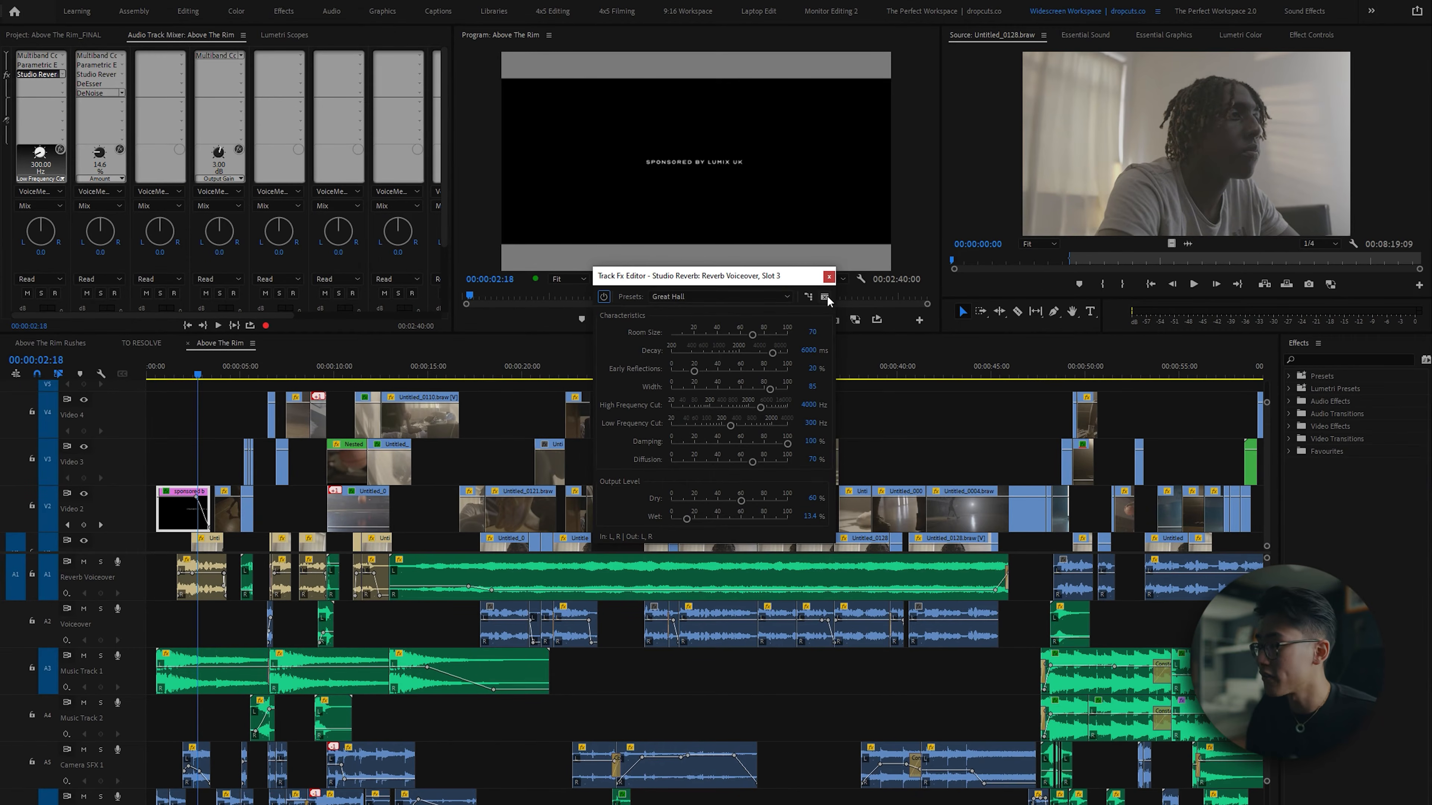
left_click(829, 277)
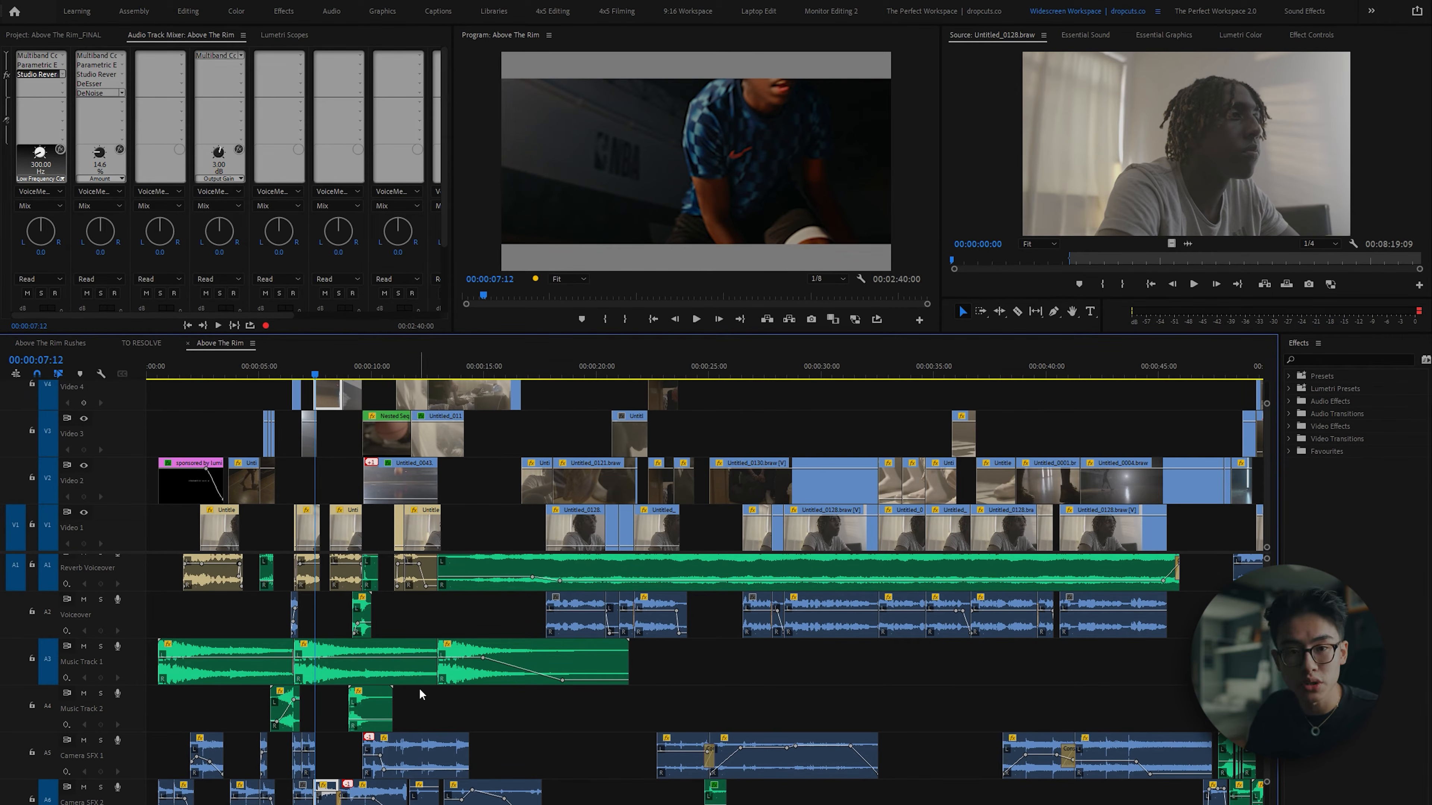
Solo Music Track 1 and Music Track 2 and play the Above The Rim sequence from its start.
key("minus")
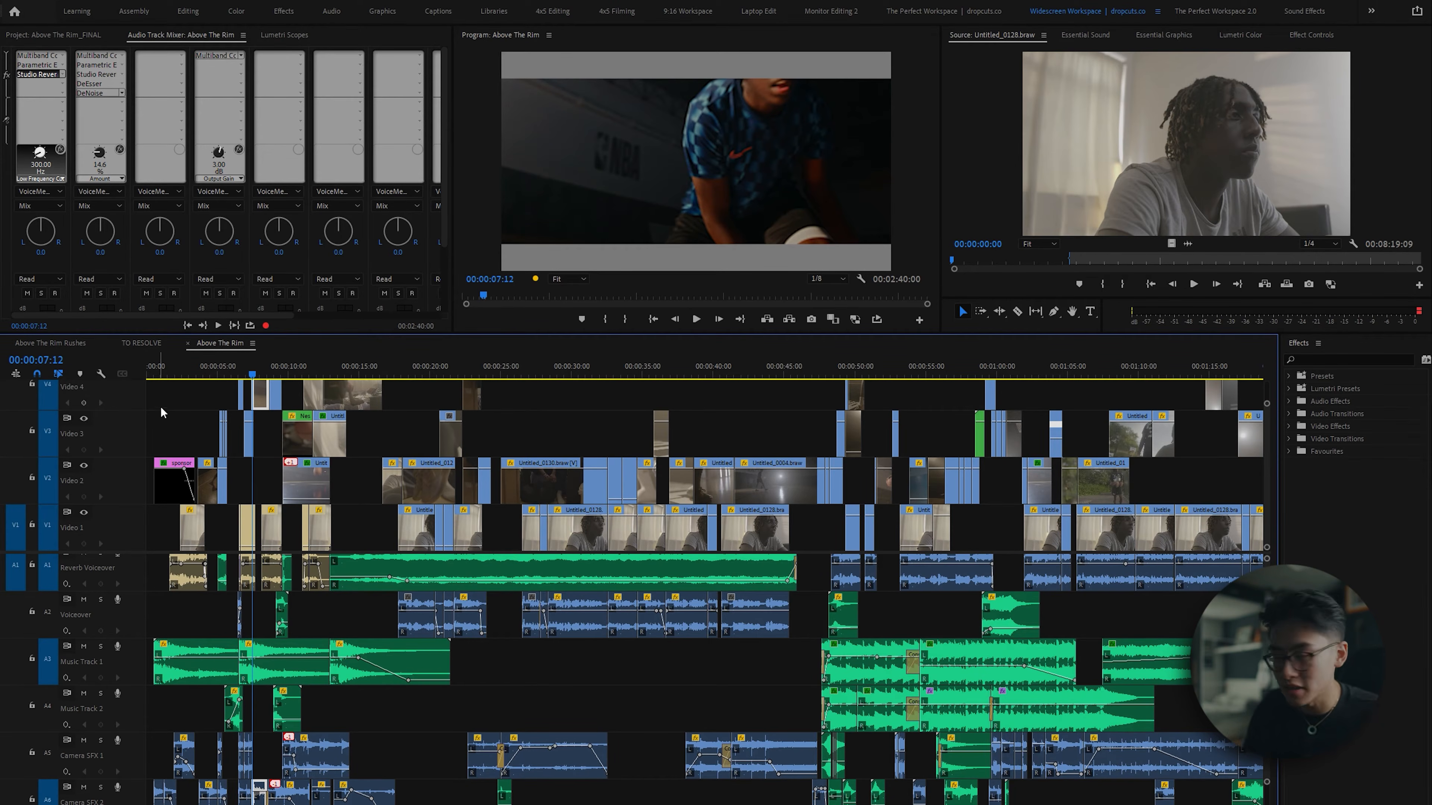
key("Home")
key("space")
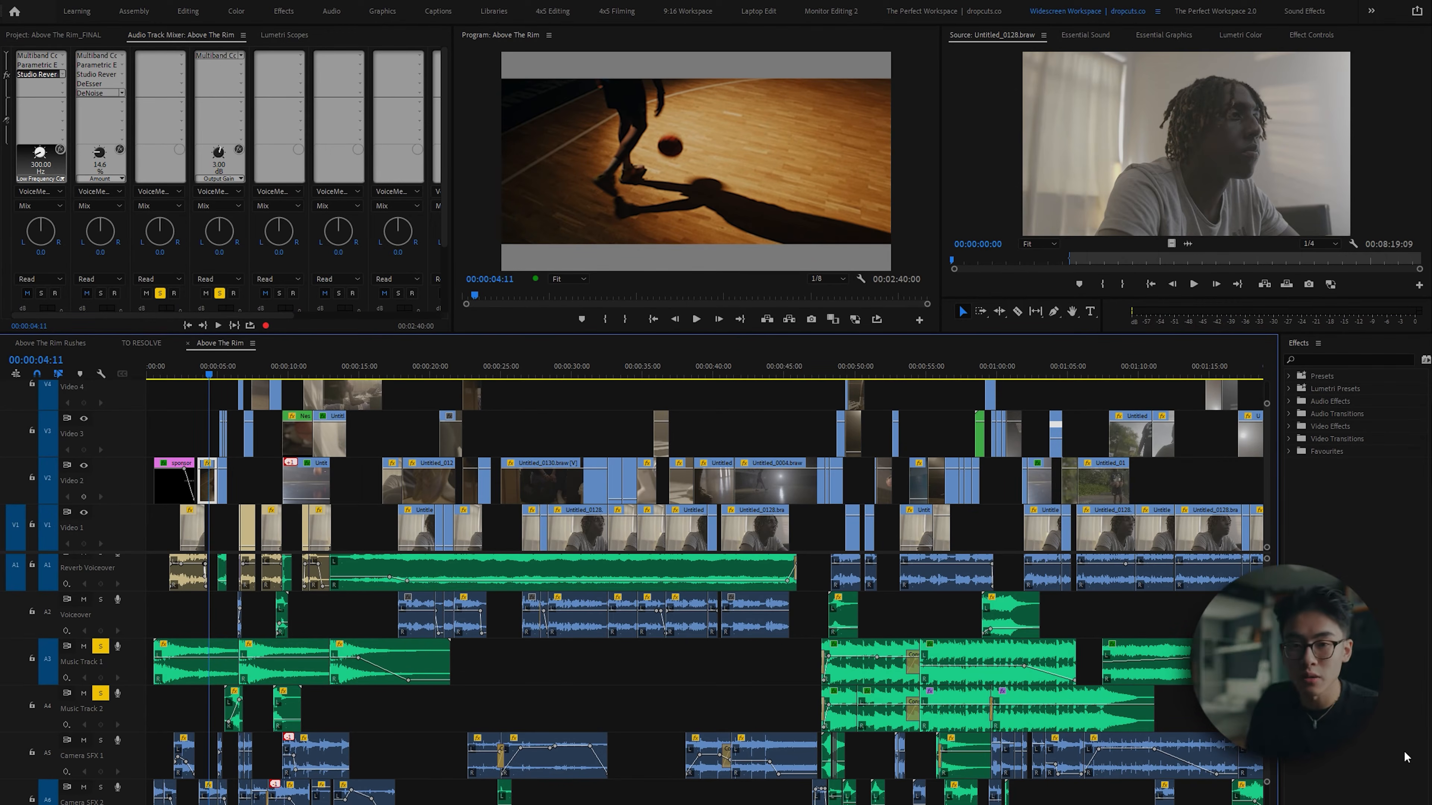
Play the soloed music tracks from around 00:00:50 and again from around 00:01:53 in the sequence.
key("minus")
key("minus")
key("minus")
scroll(502, 439, "down", 2)
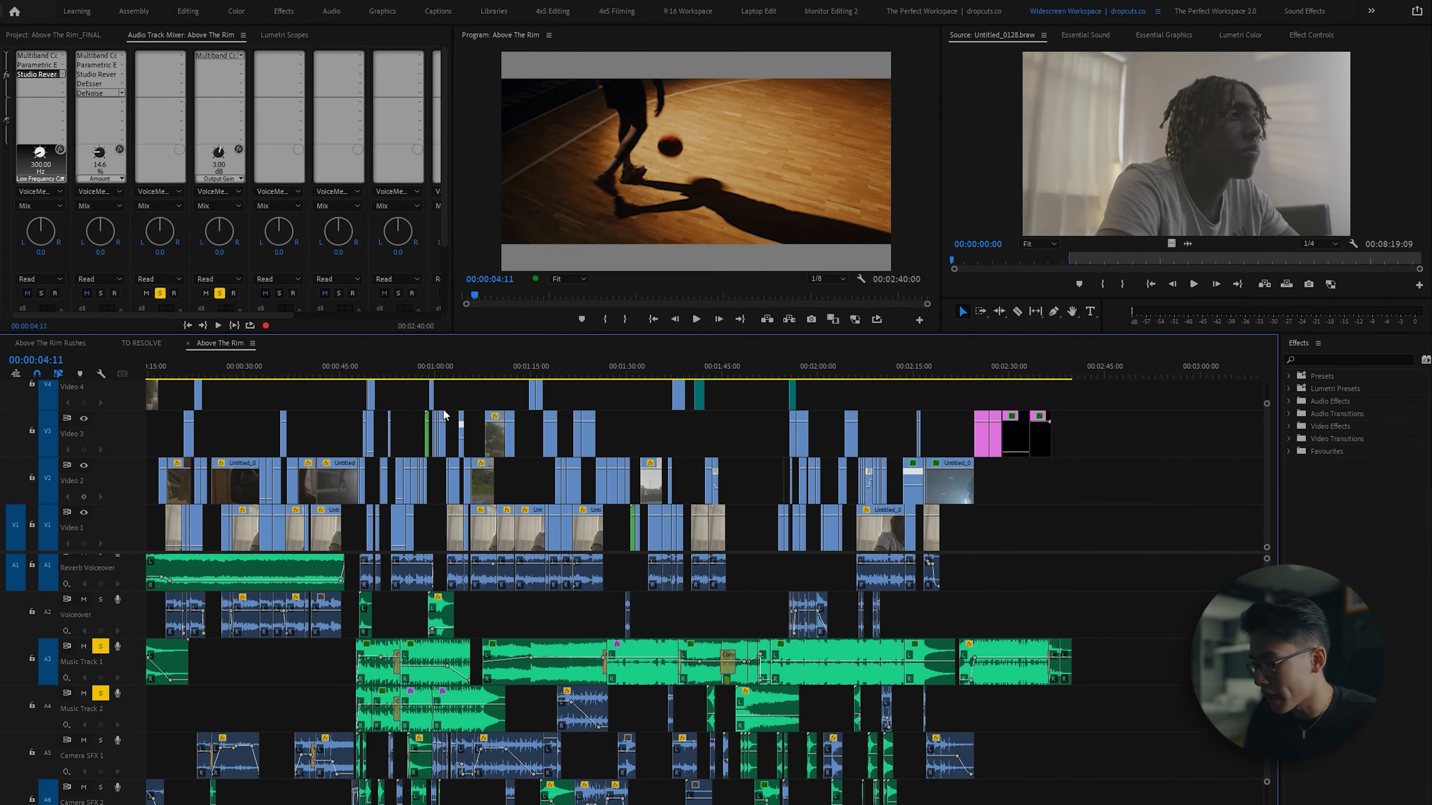
left_click(365, 375)
key("space")
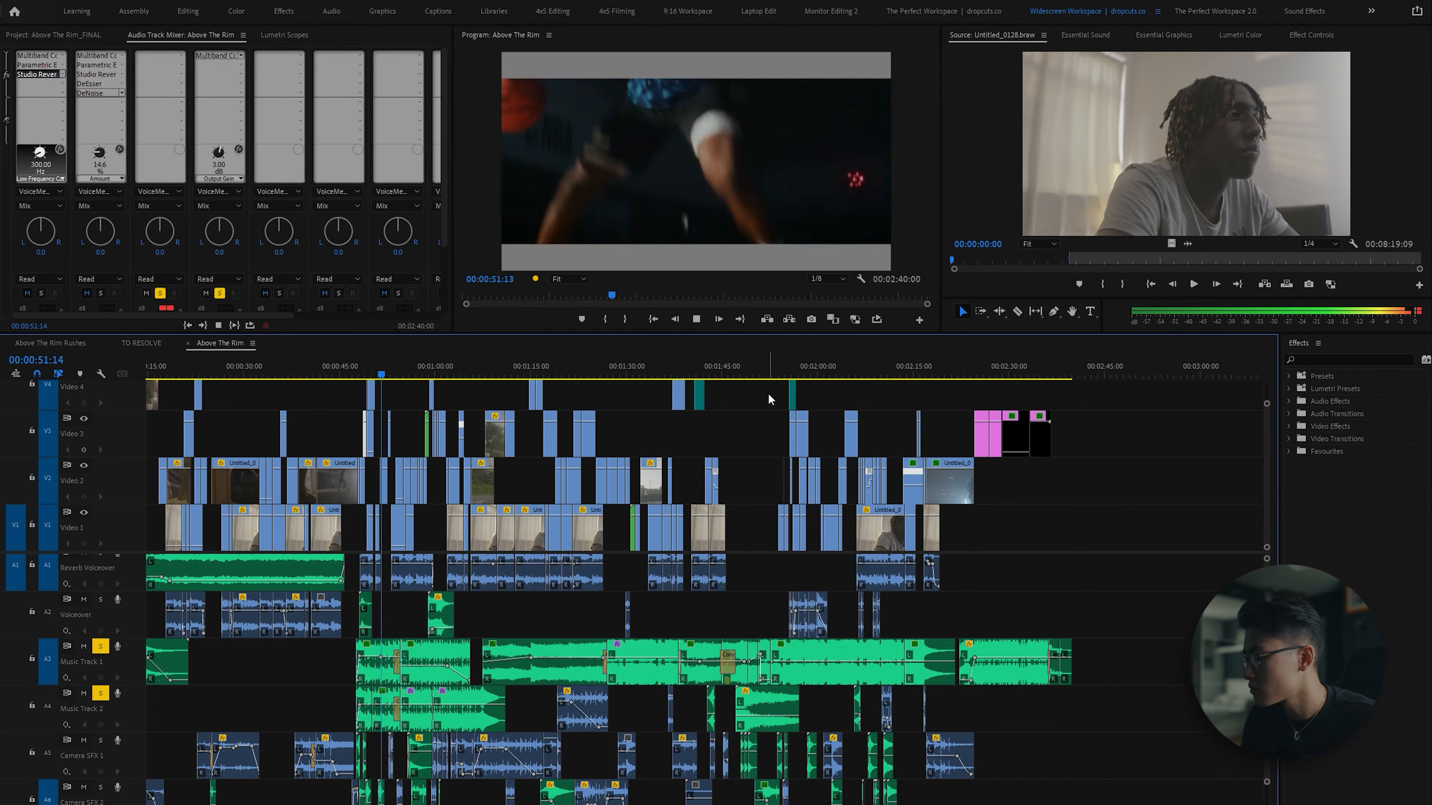
left_click(775, 377)
key("space")
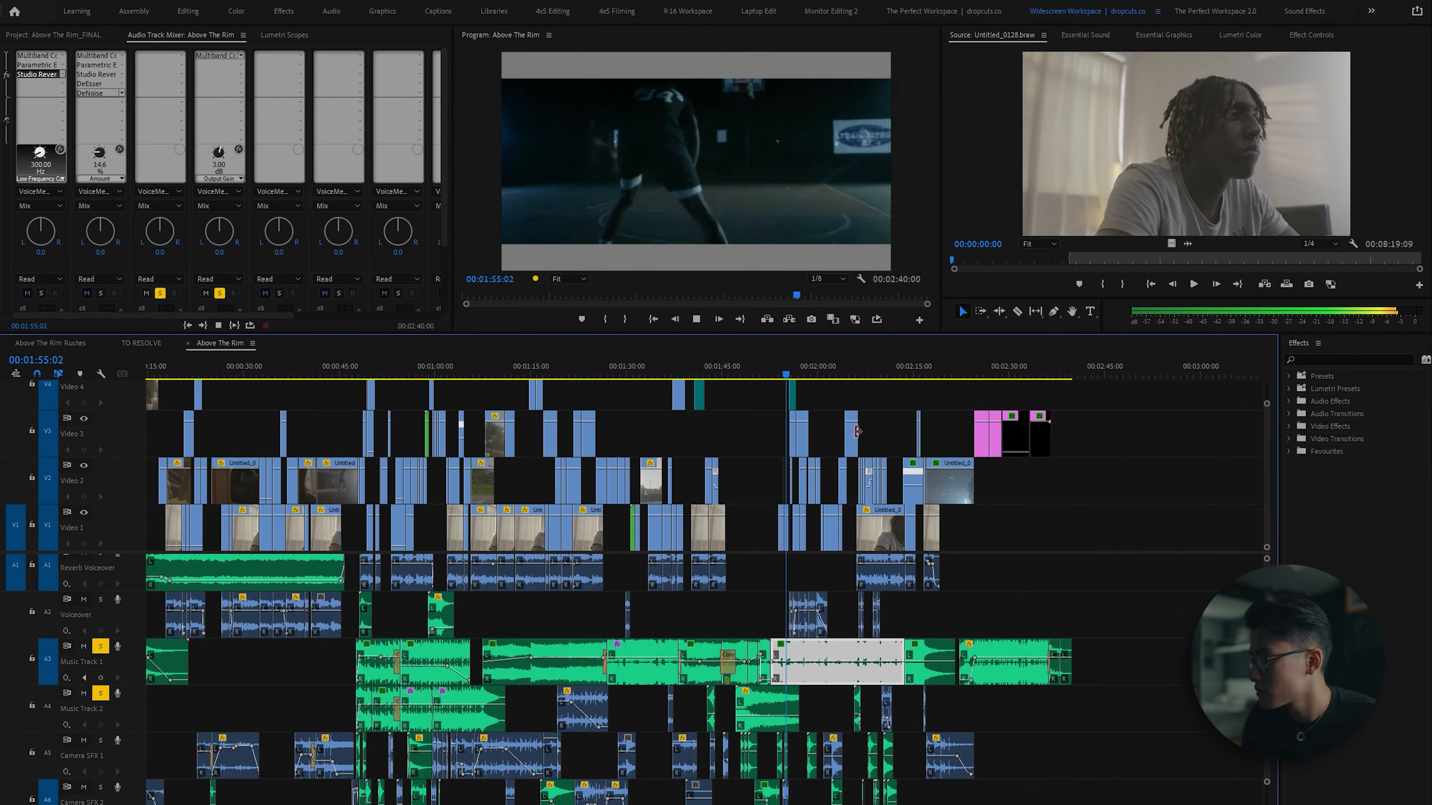
key("space")
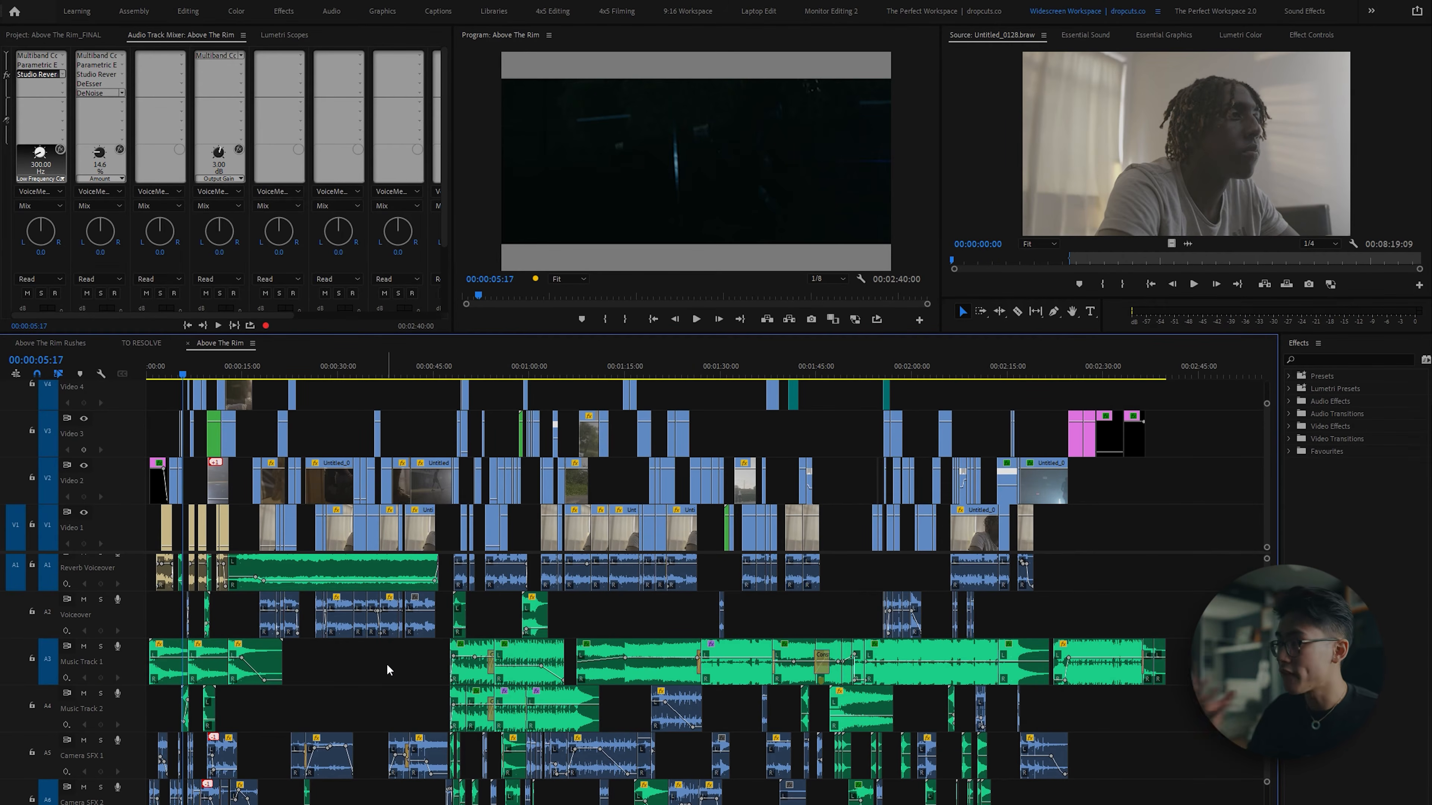
Go to 00:00:45:08 in the Above The Rim sequence, select the clips on Video 1 and Video 2, and examine that section.
left_click(76, 36)
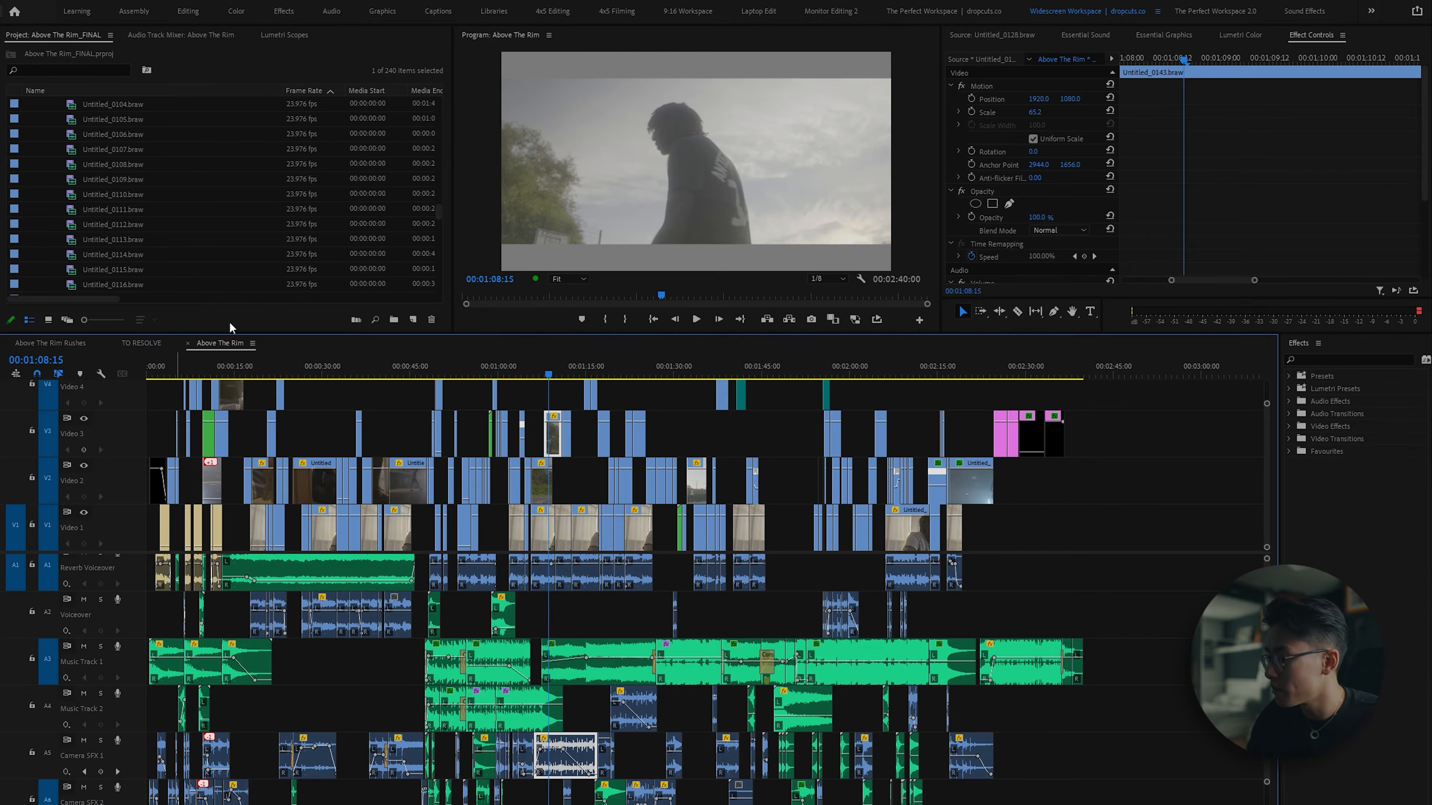
left_click(413, 375)
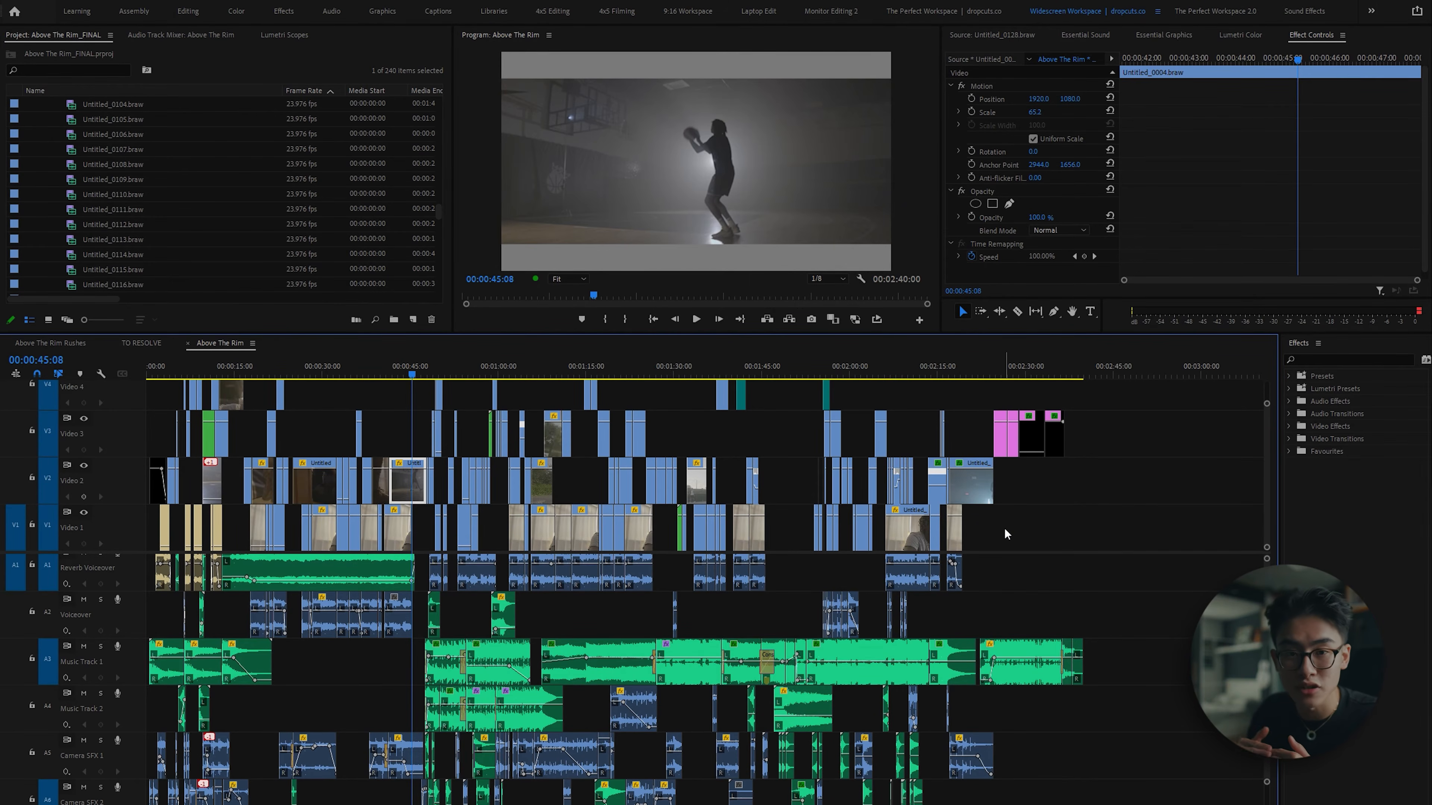
left_click_drag(1009, 547, 291, 480)
key("=")
key("=")
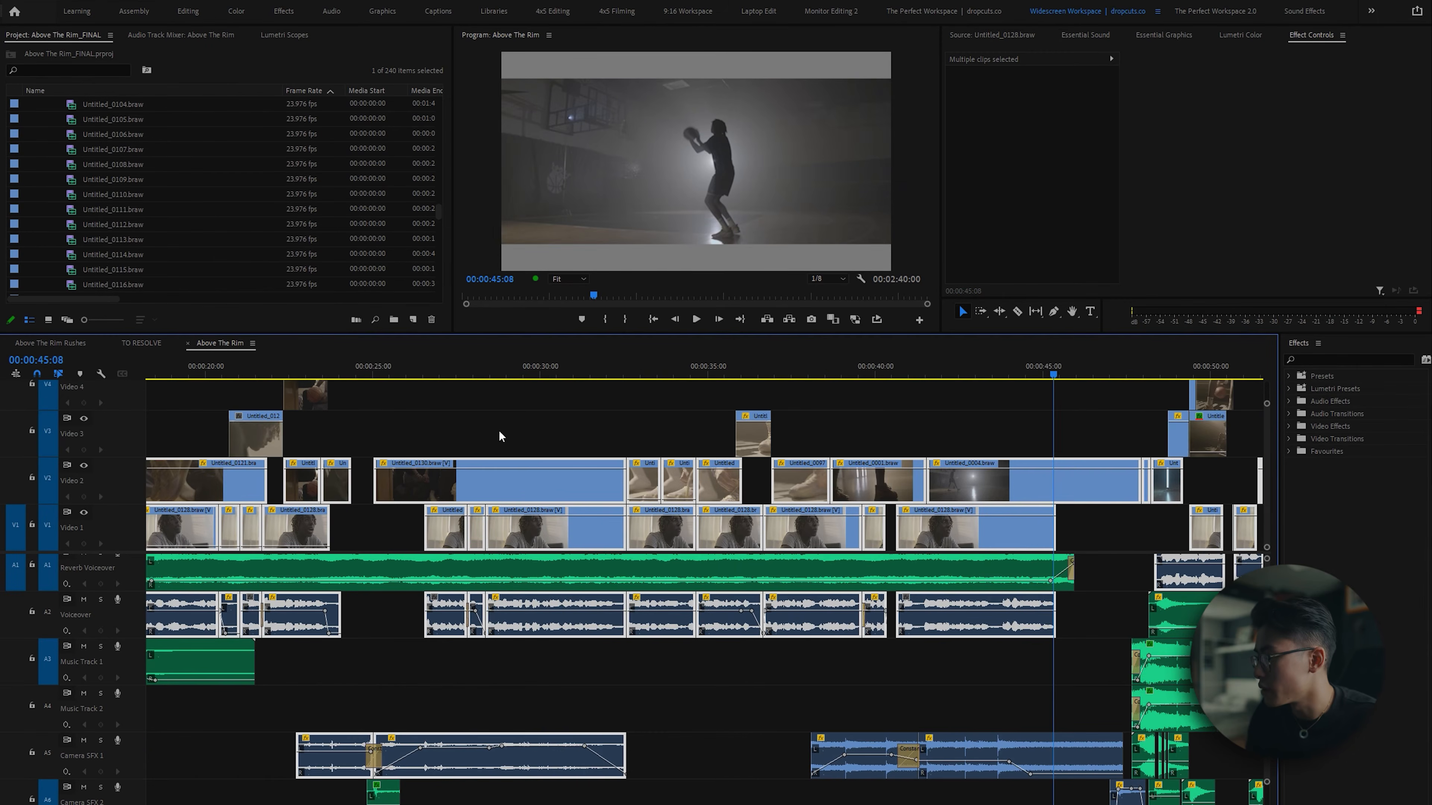
mouse_move(481, 374)
left_mouse_down()
mouse_move(640, 383)
mouse_move(473, 389)
left_mouse_up()
scroll(561, 473, "down", 3)
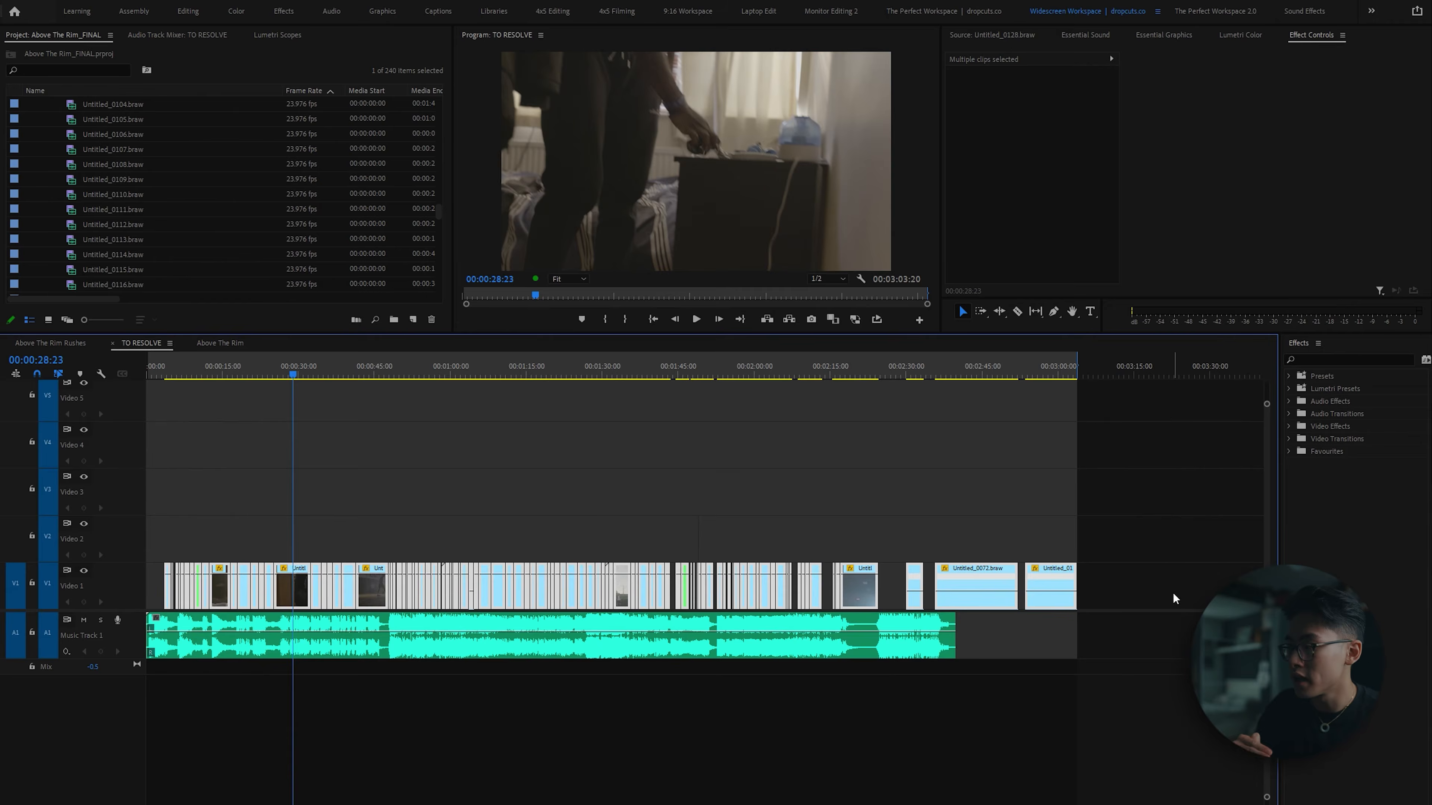
Inspect the Remove Attributes options for all Video 1 clips in the TO RESOLVE sequence without applying them, and deselect the clips.
left_click_drag(1175, 593, 148, 543)
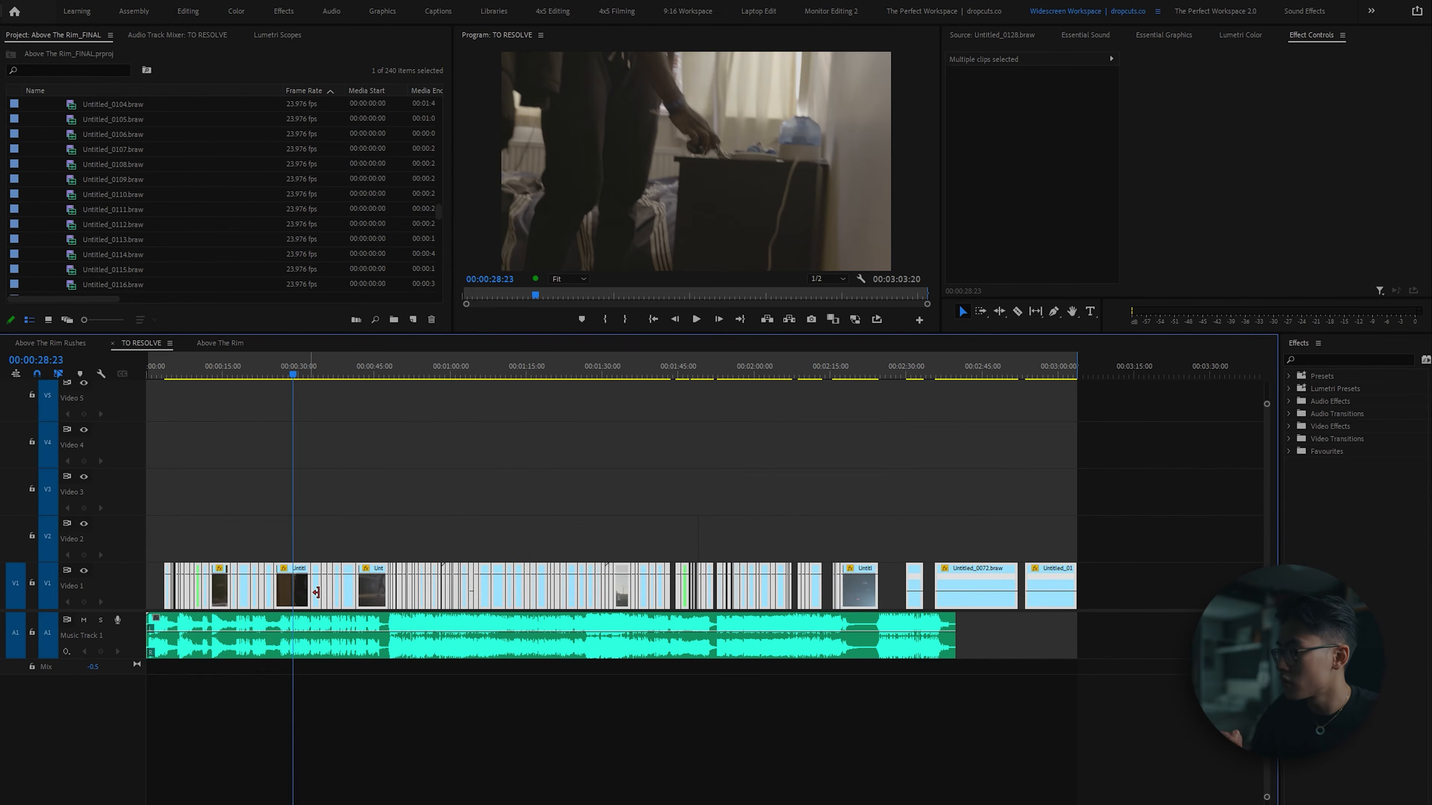
right_click(327, 584)
left_click(363, 51)
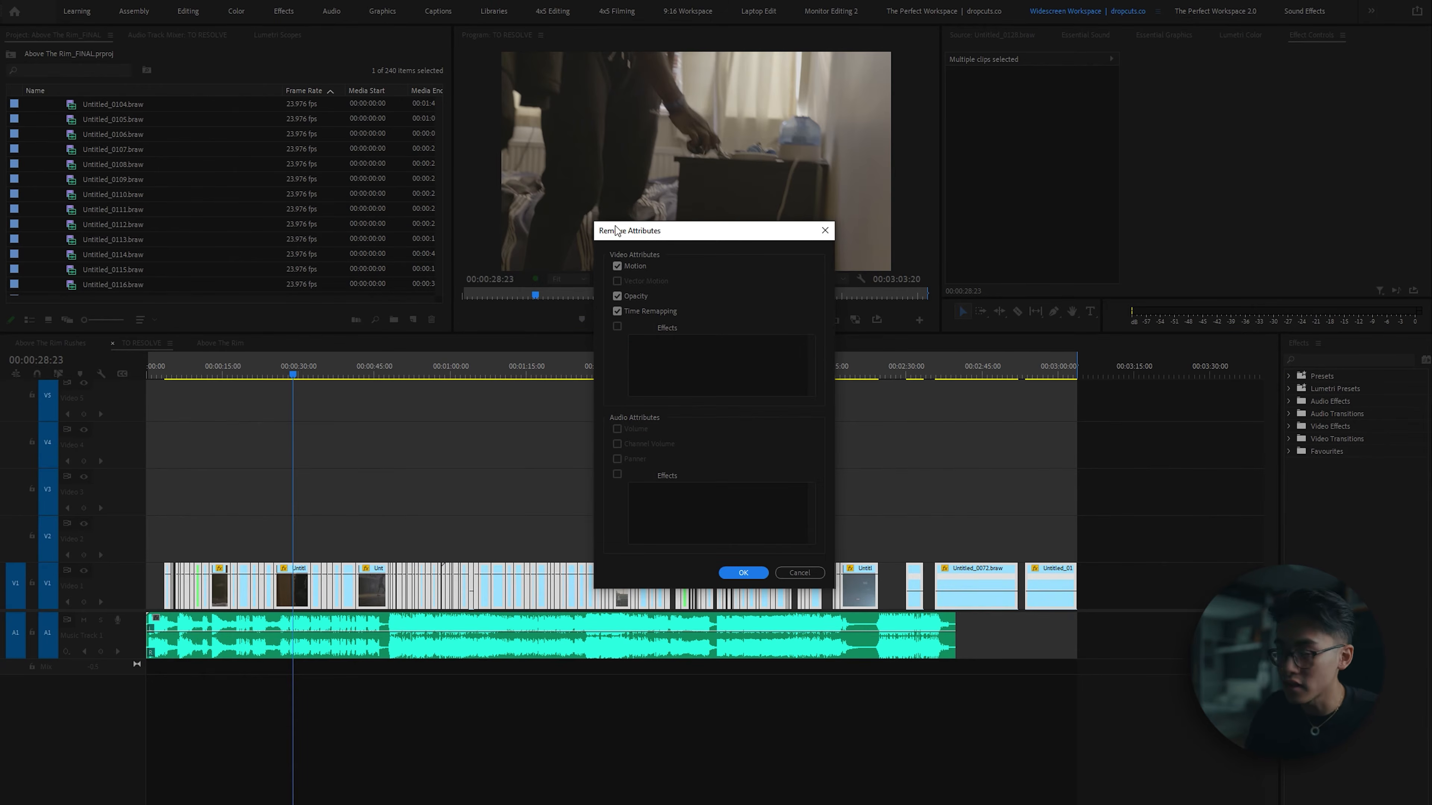
left_click(795, 571)
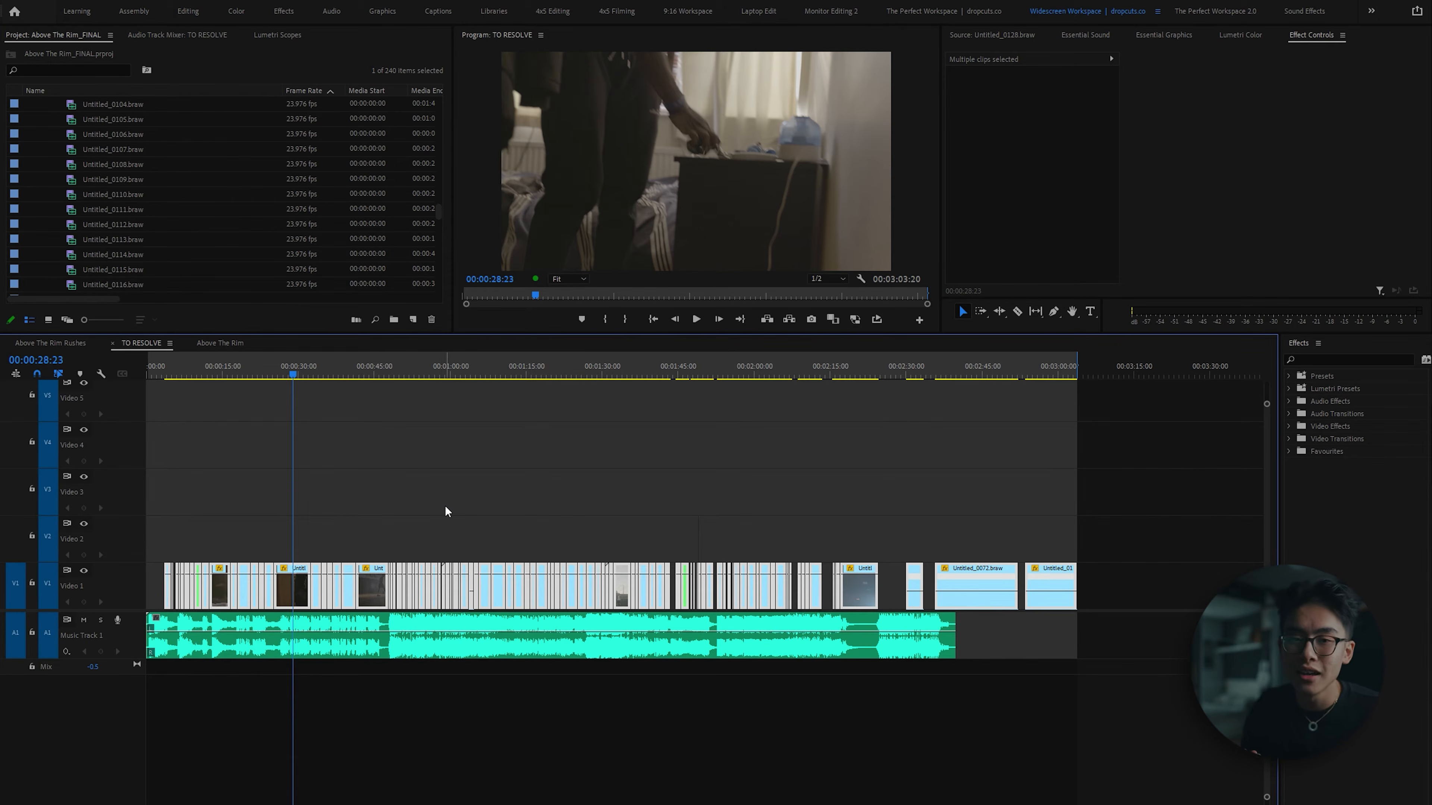
left_click_drag(1167, 567, 333, 604)
left_click(337, 511)
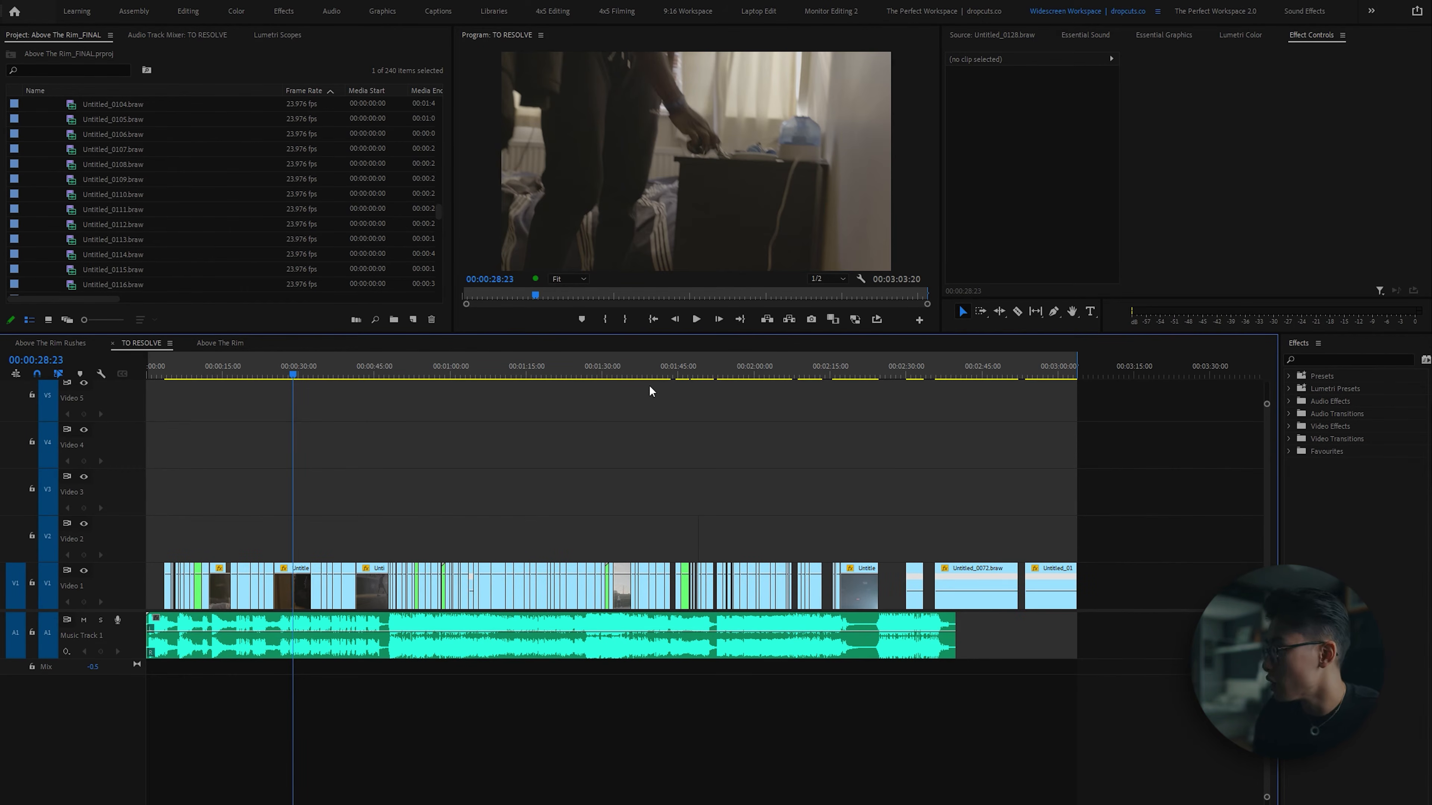
Look up the export commands for the TO RESOLVE sequence, and the timeline import command in DaVinci Resolve.
left_click(10, 2)
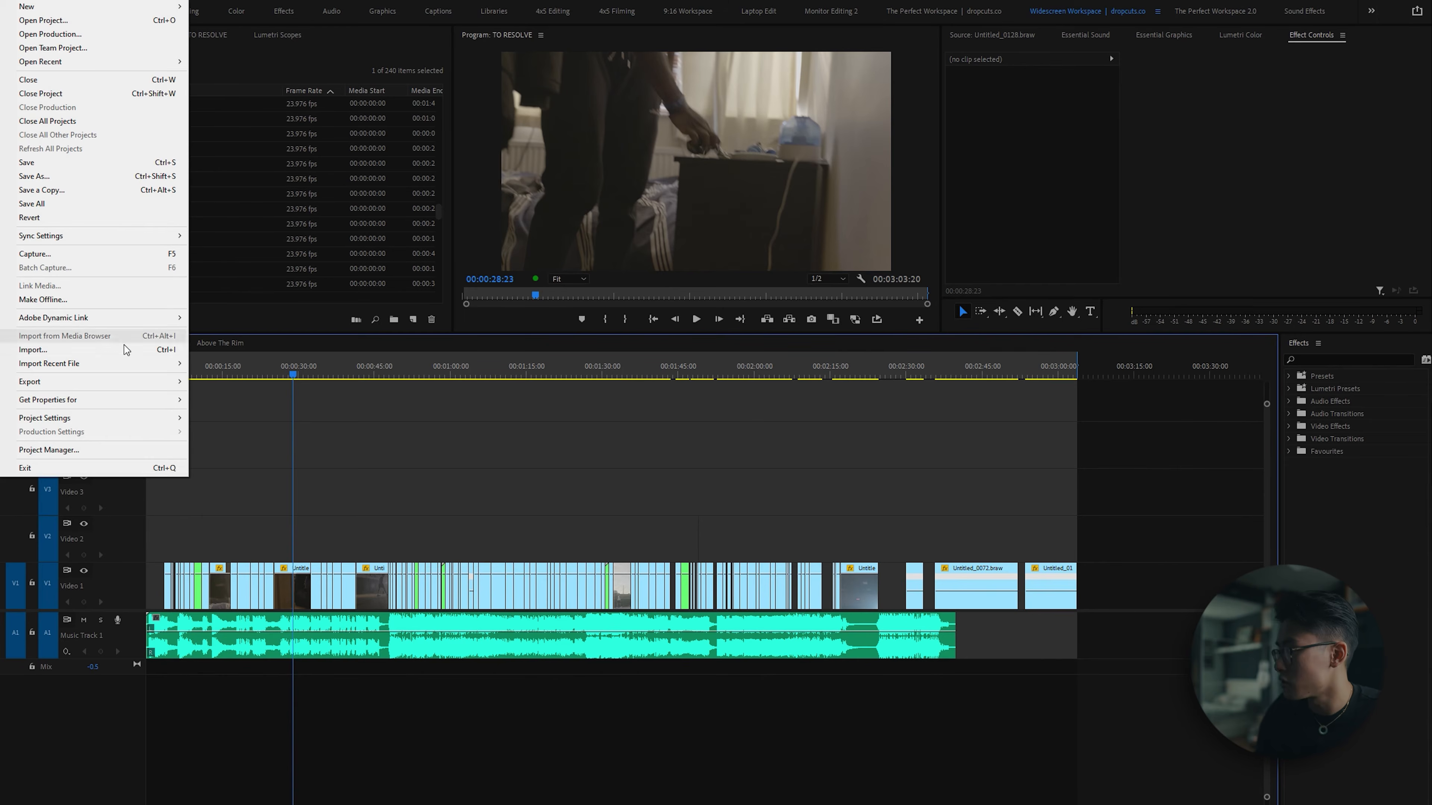
mouse_move(97, 382)
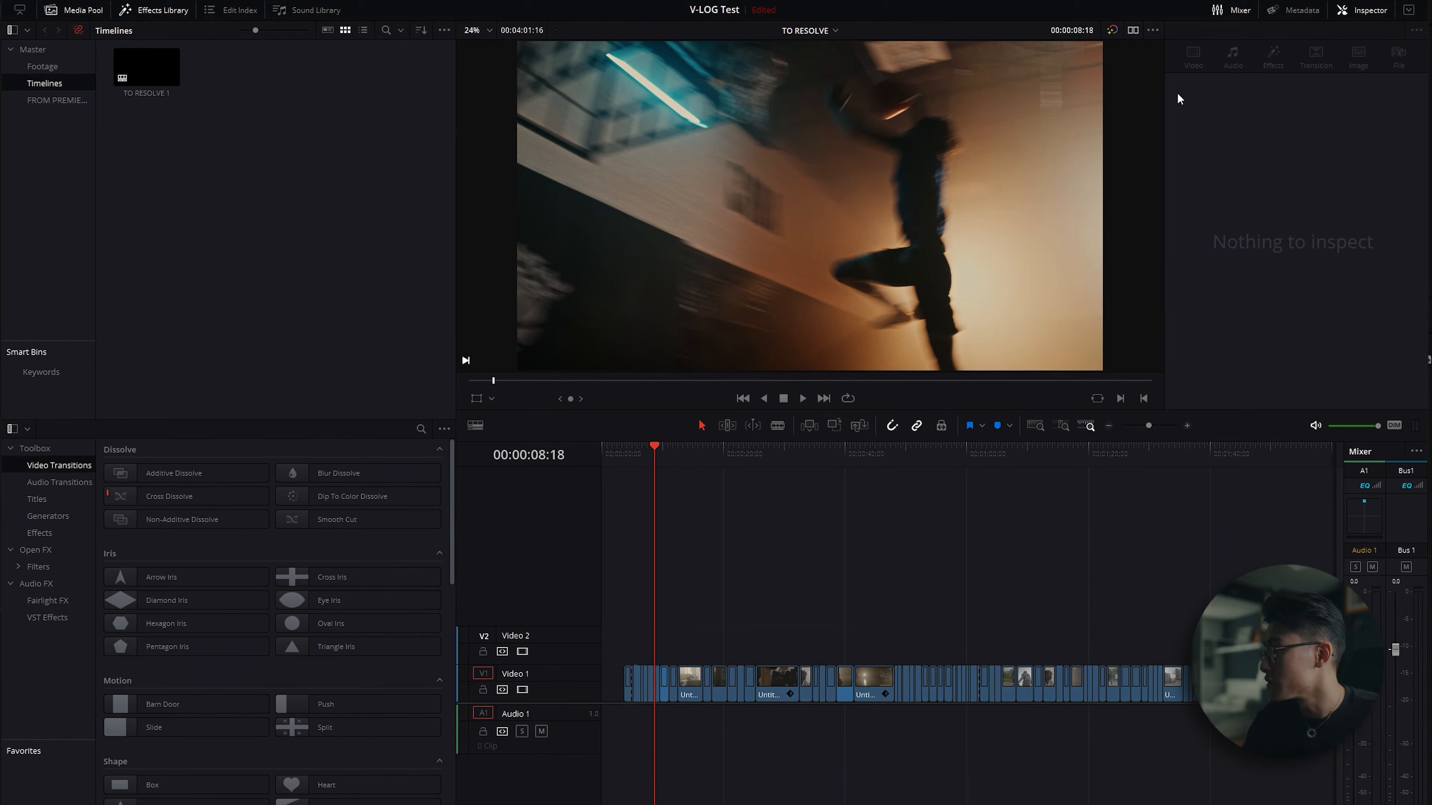
left_click(85, 0)
mouse_move(152, 120)
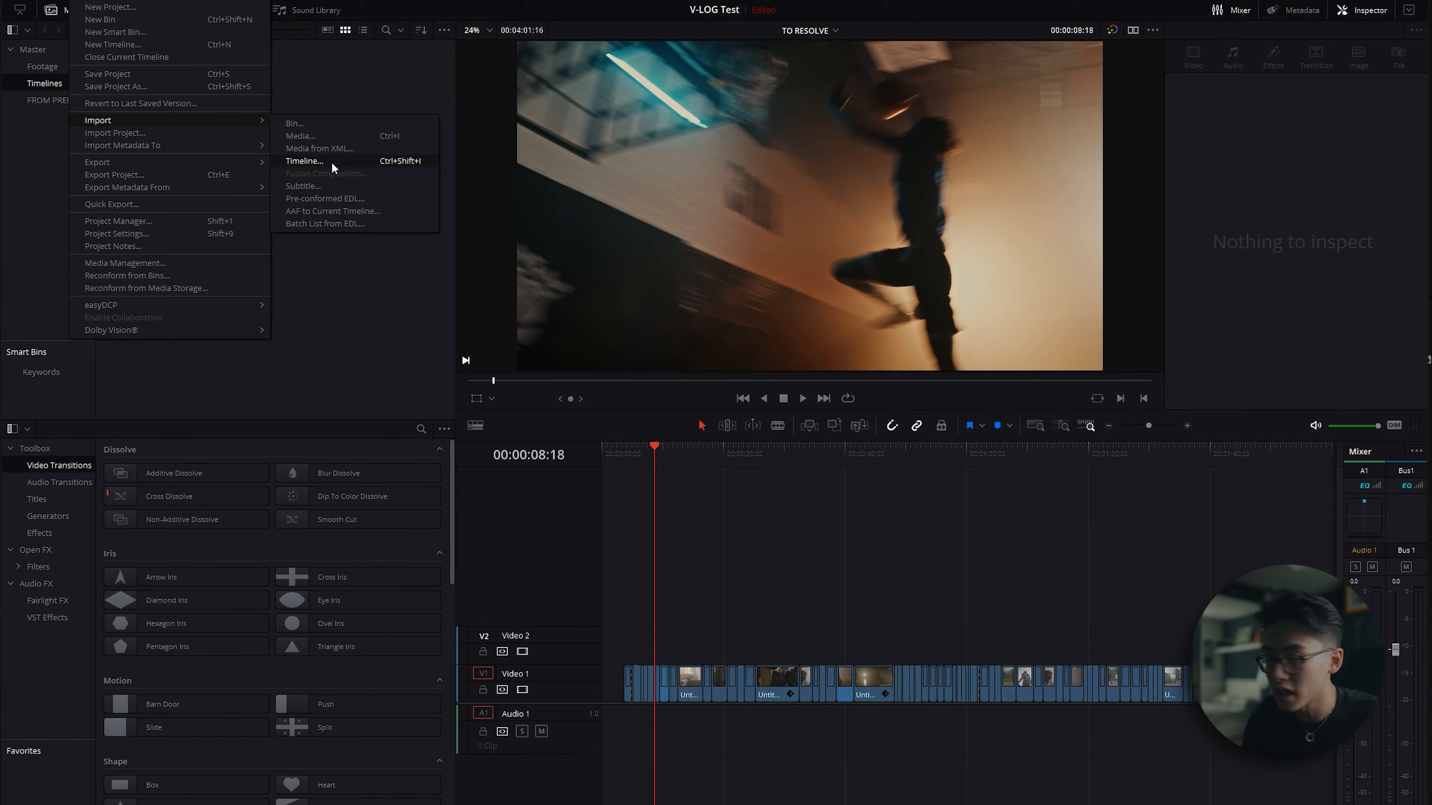
left_click(333, 349)
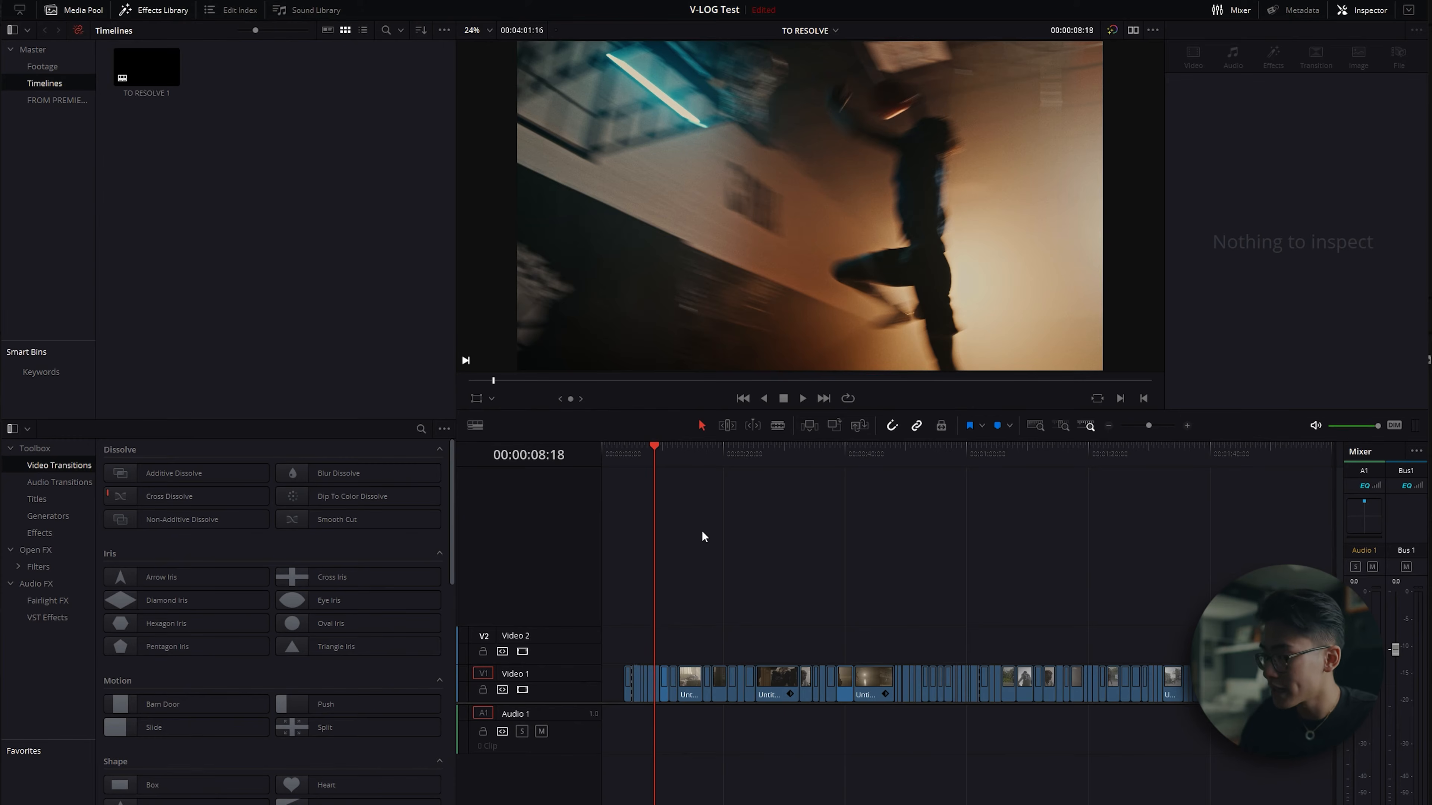
Scrub through the TO RESOLVE timeline, switch to the Color page, and move the first clip's whole node chain higher in the graph.
left_click_drag(659, 455, 992, 475)
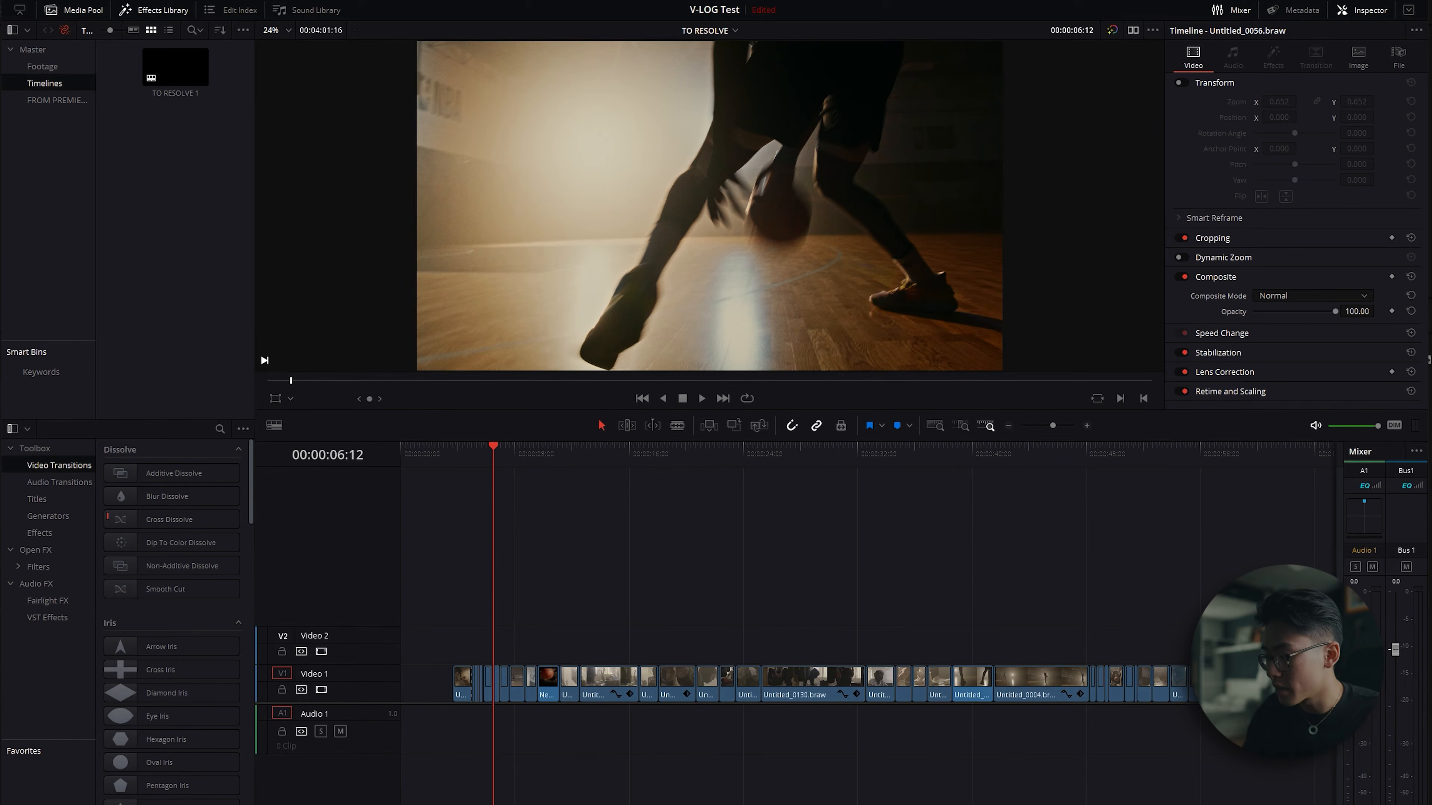
key("shift+6")
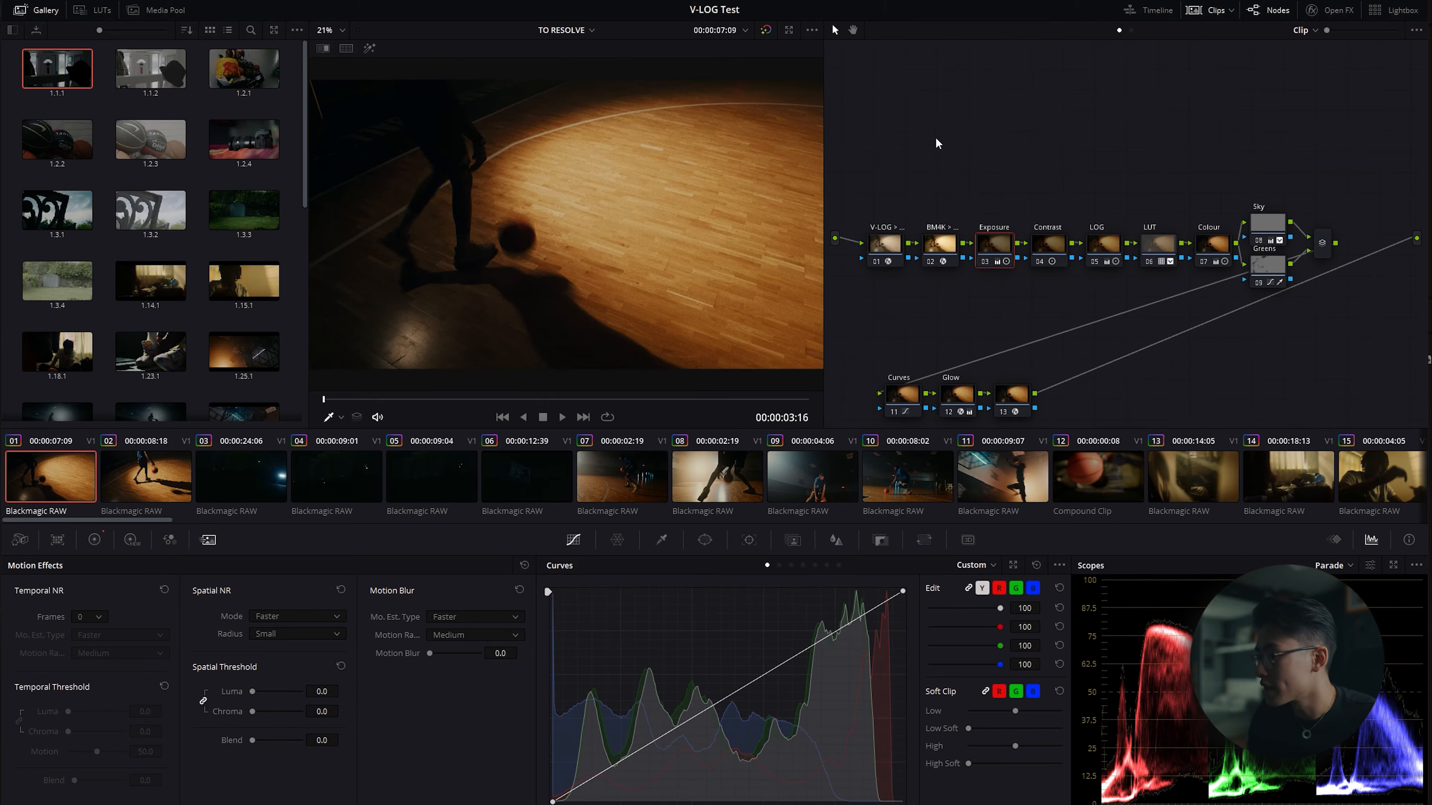
left_click_drag(896, 209, 1340, 413)
left_click_drag(894, 242, 890, 155)
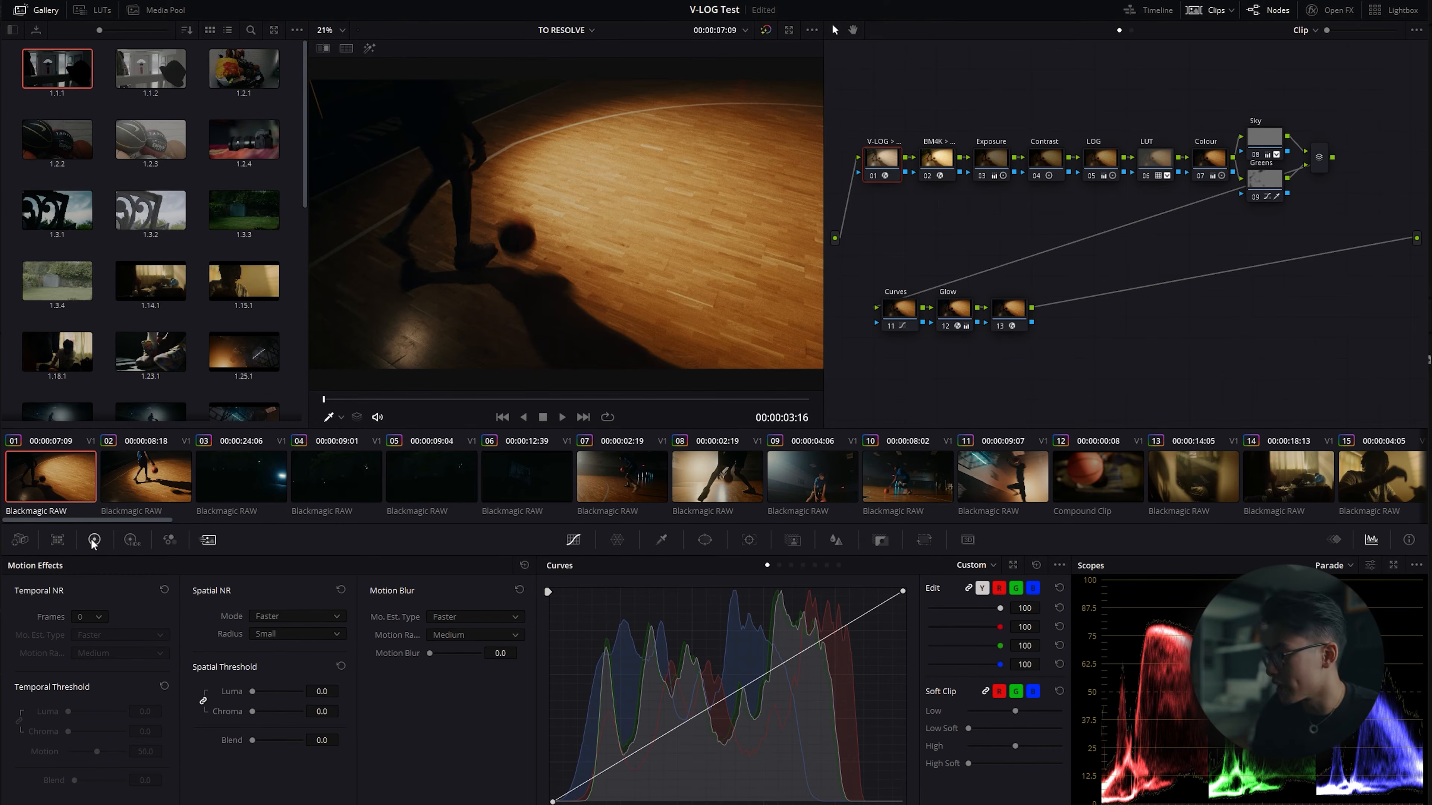
Show the first clip's Camera Raw settings and check its ungraded image at 00:00:07:21 with all grades bypassed.
left_click(19, 540)
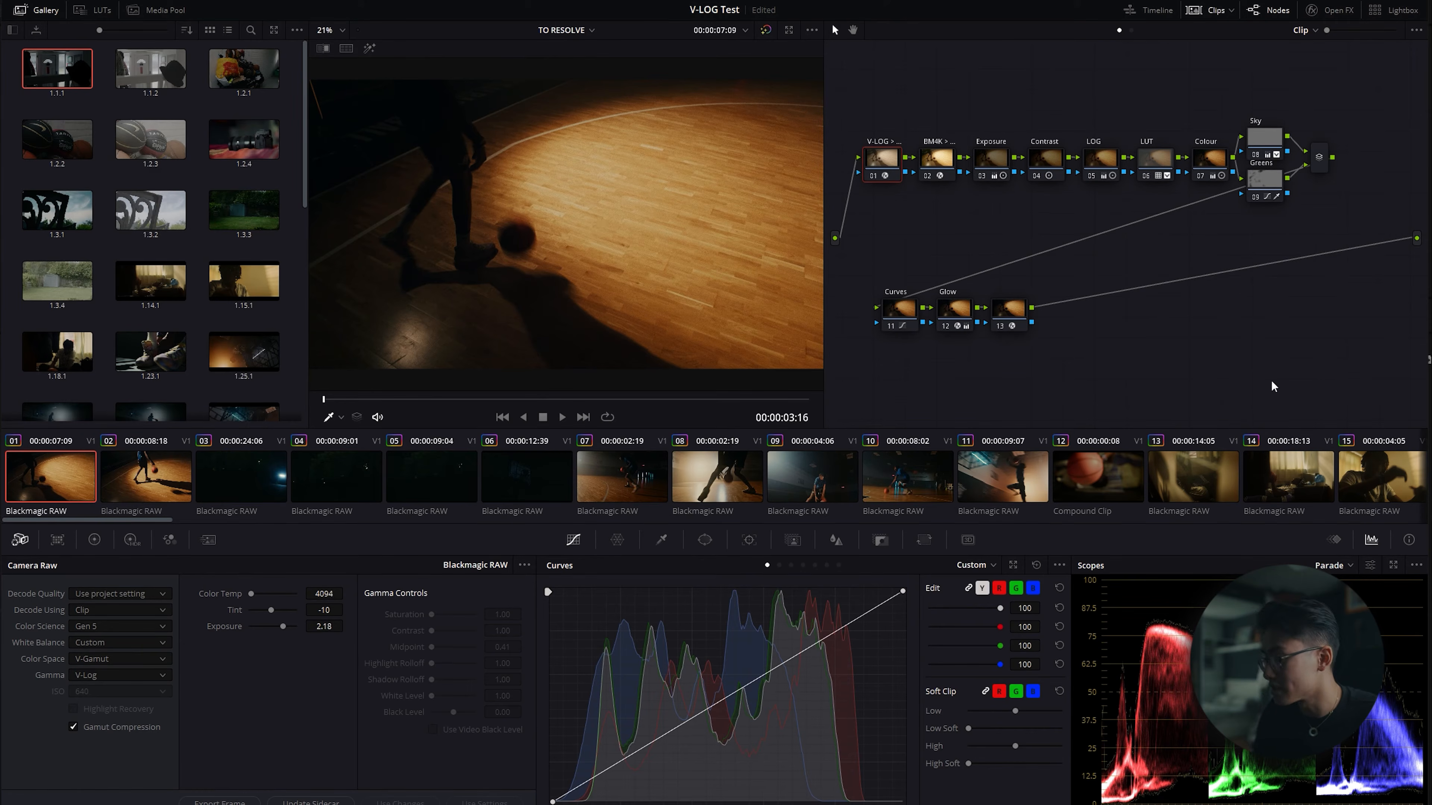
key("shift+d")
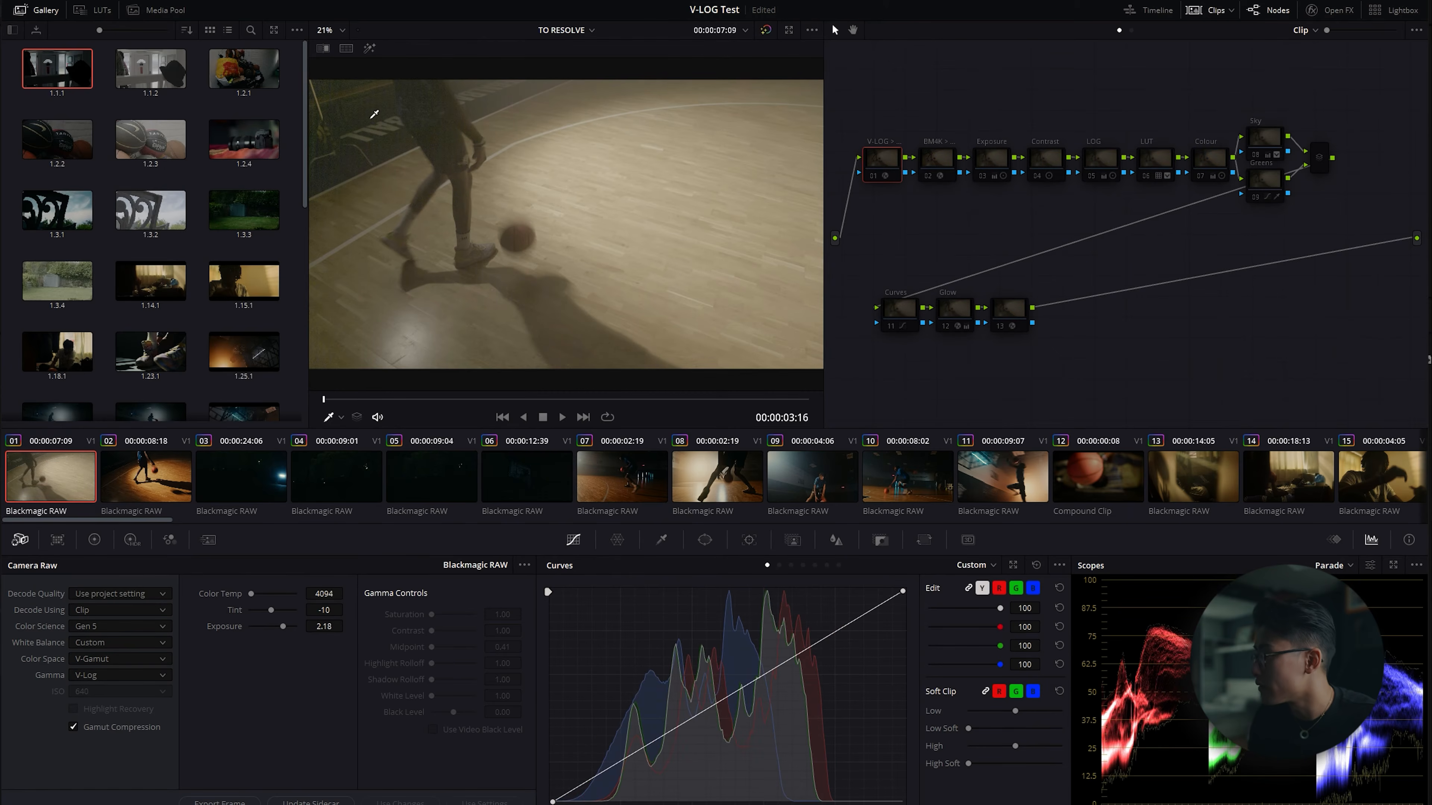
left_click_drag(333, 401, 505, 401)
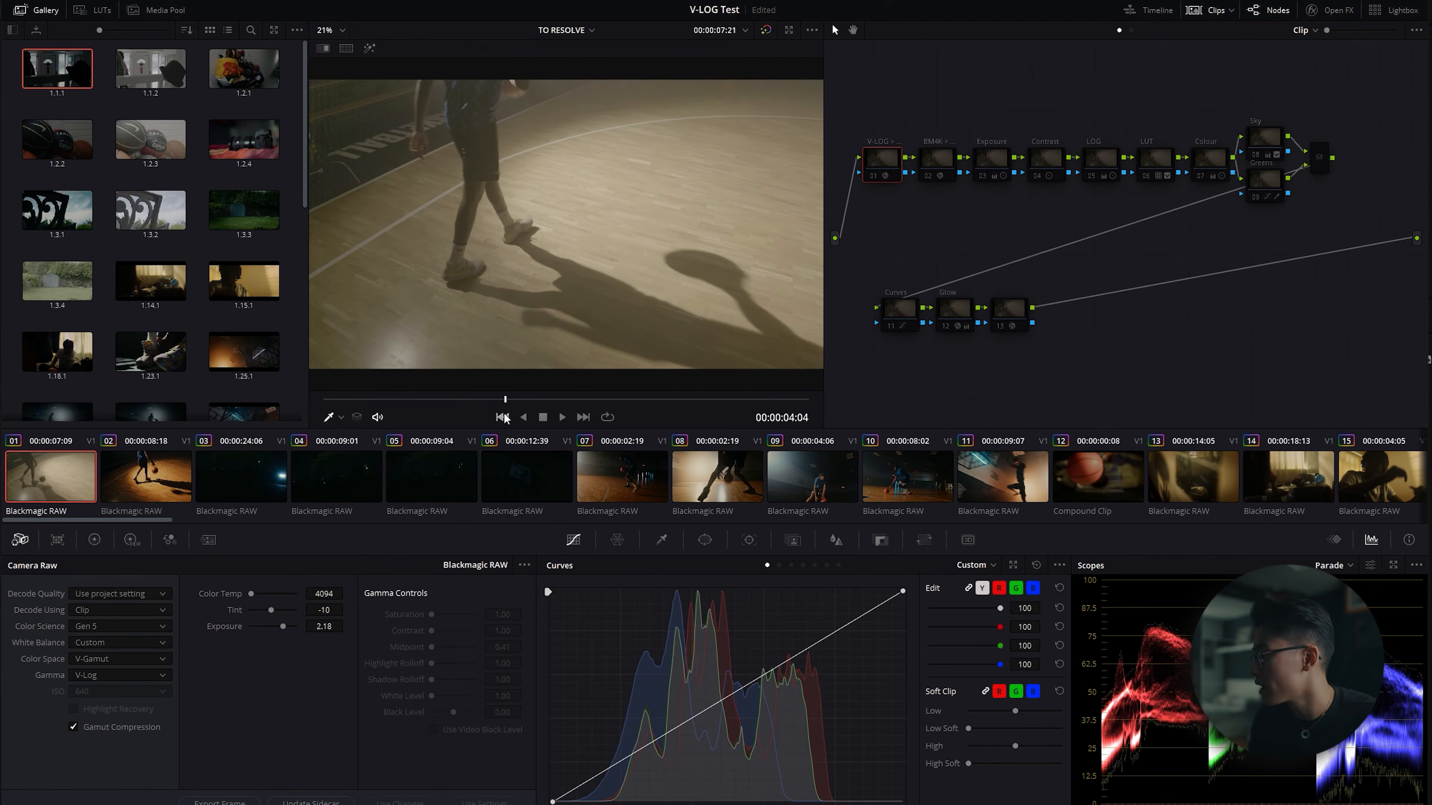
Set the clip's Camera Raw color space to Rec.709 and gamma to Blackmagic Design Custom, and nudge the color temperature.
left_click(107, 657)
left_click(111, 688)
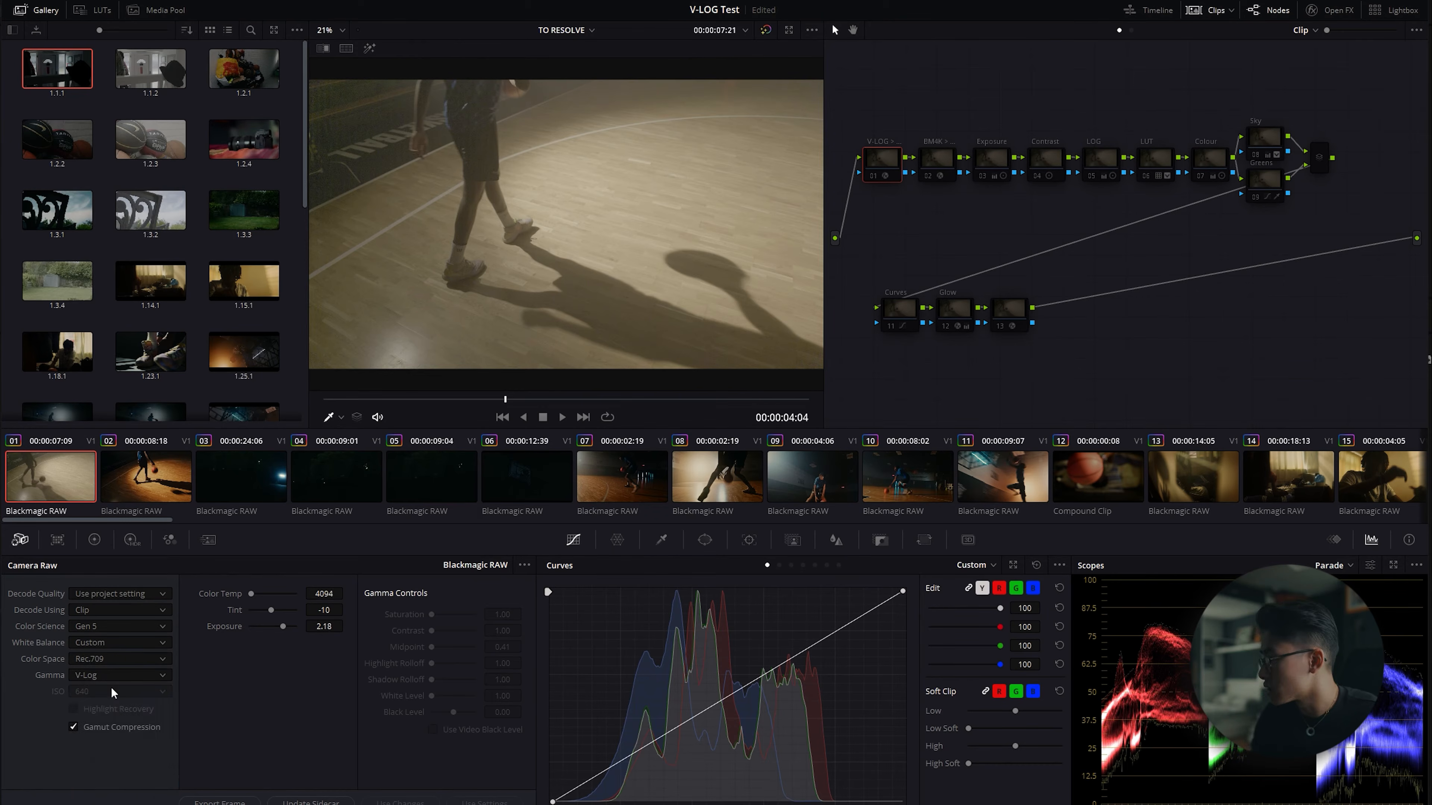
left_click(101, 674)
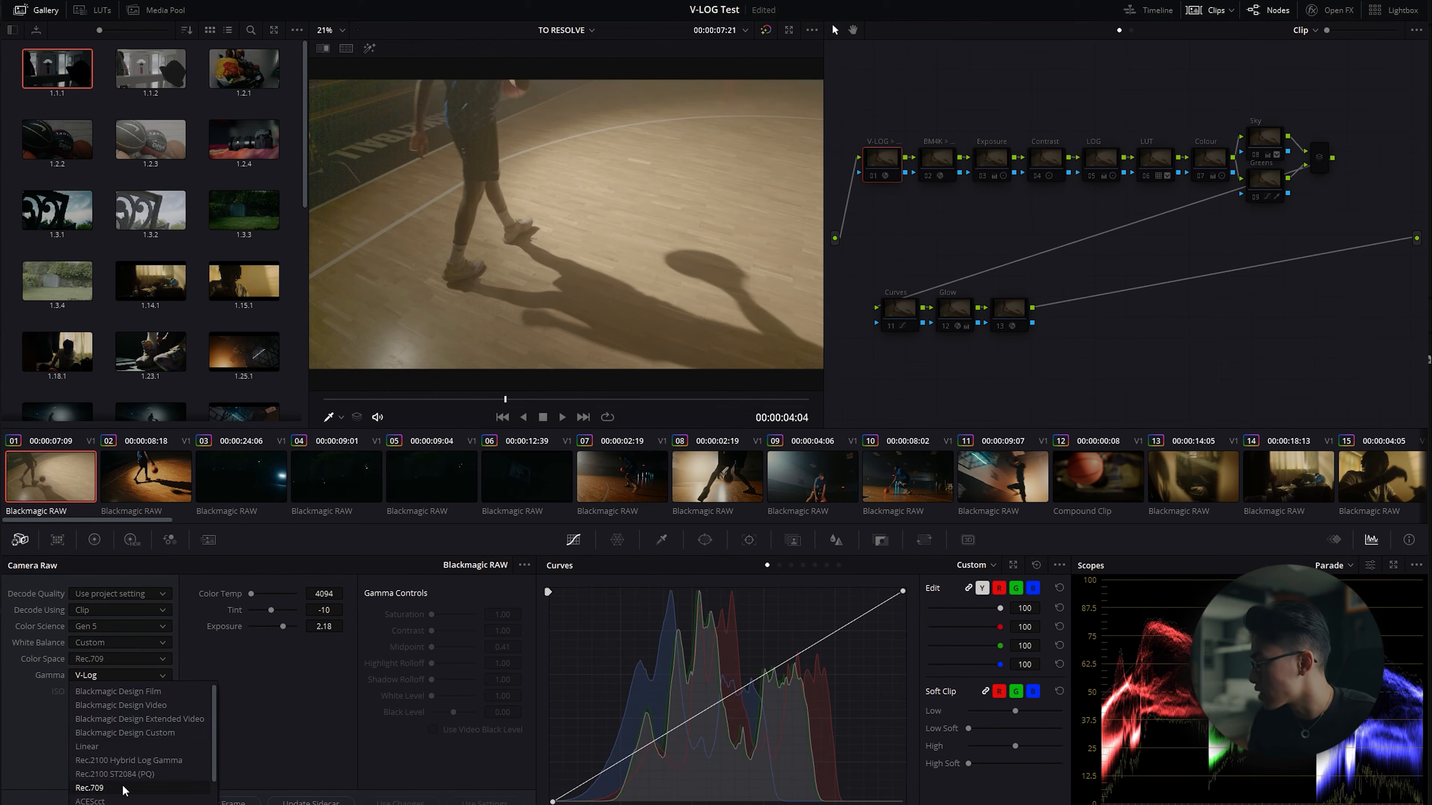
scroll(120, 790, "down", 2)
left_click(113, 774)
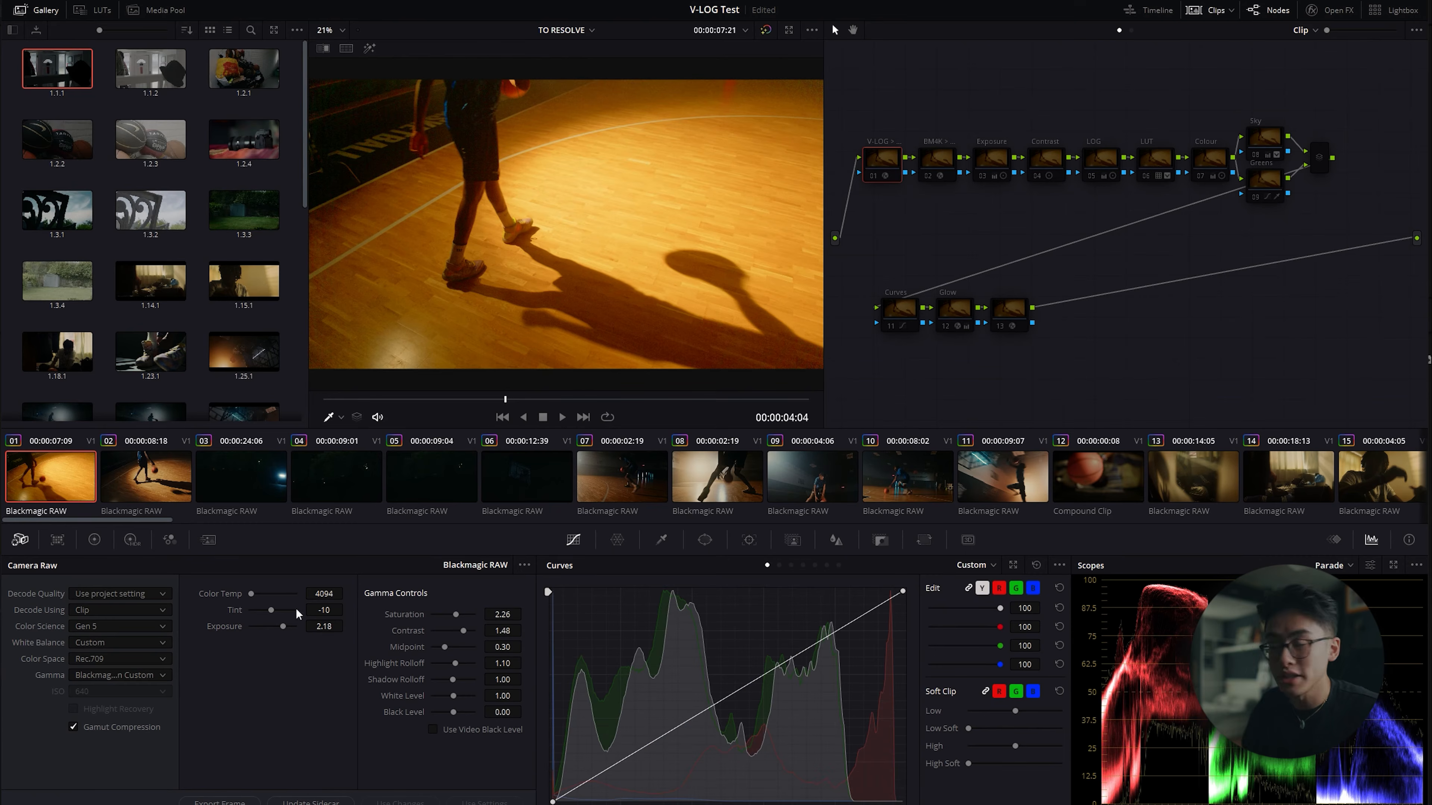
left_click_drag(253, 592, 250, 592)
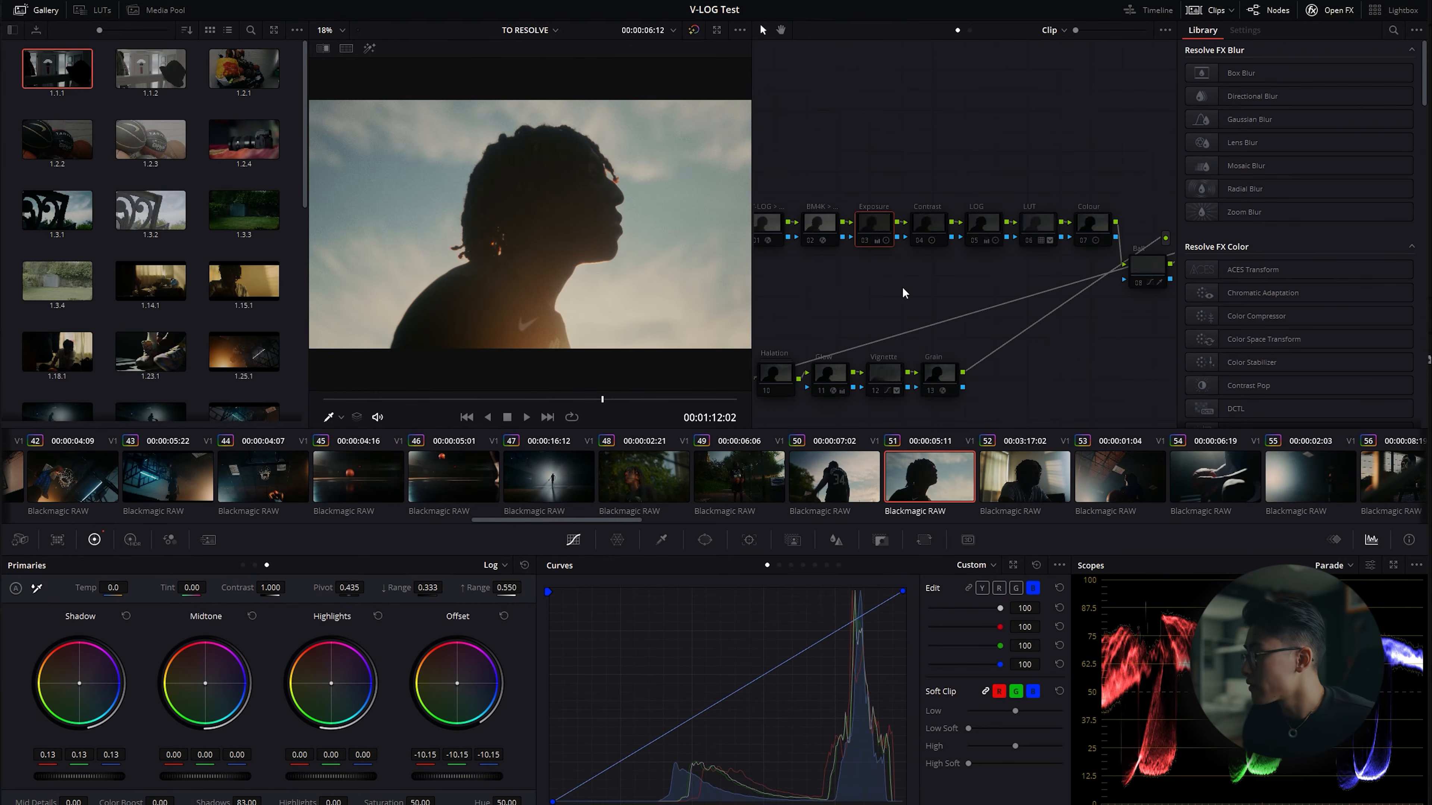
Turn off all of clip 51's nodes, and re-enable the V-LOG and BM4K color space transform nodes.
key("shift+d")
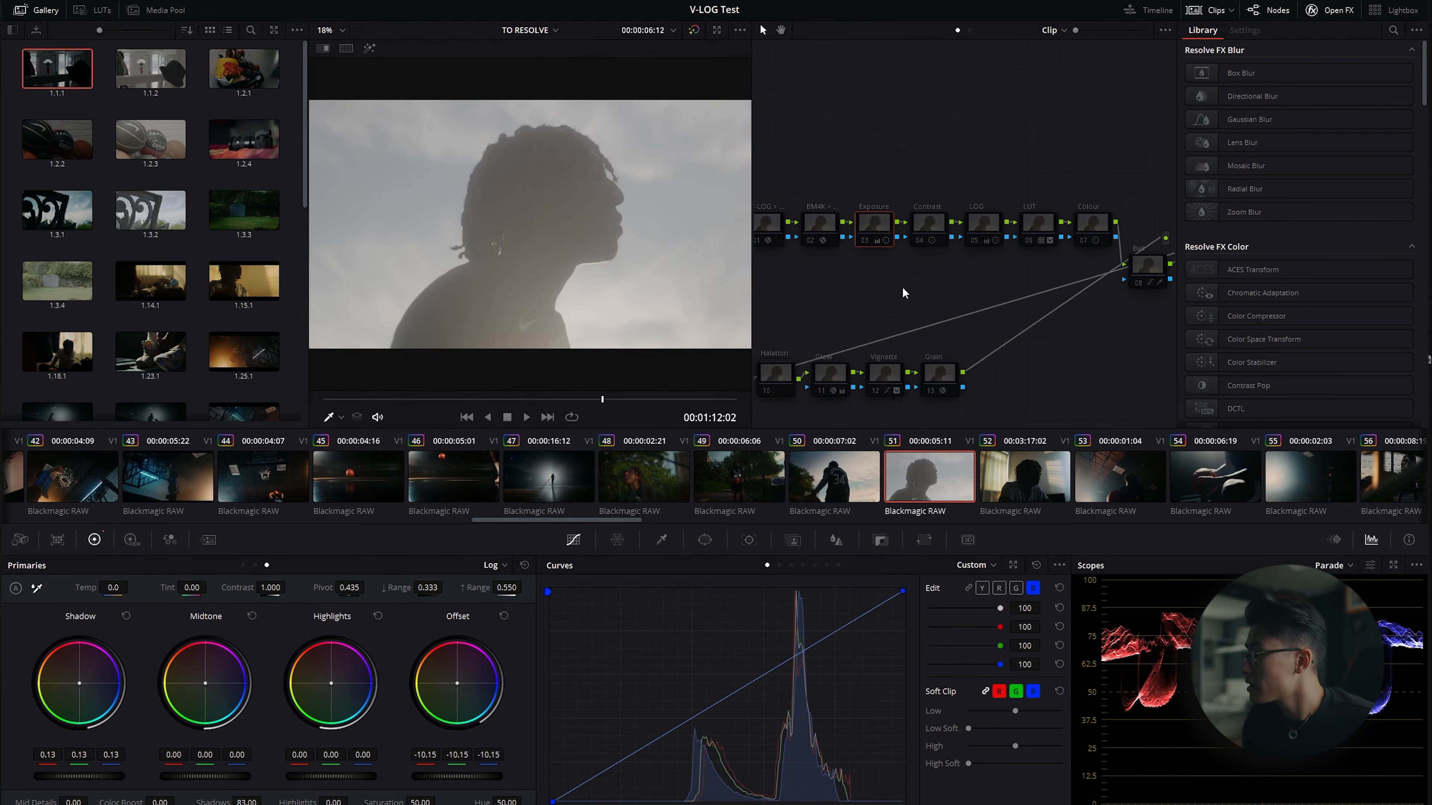
left_click(760, 227)
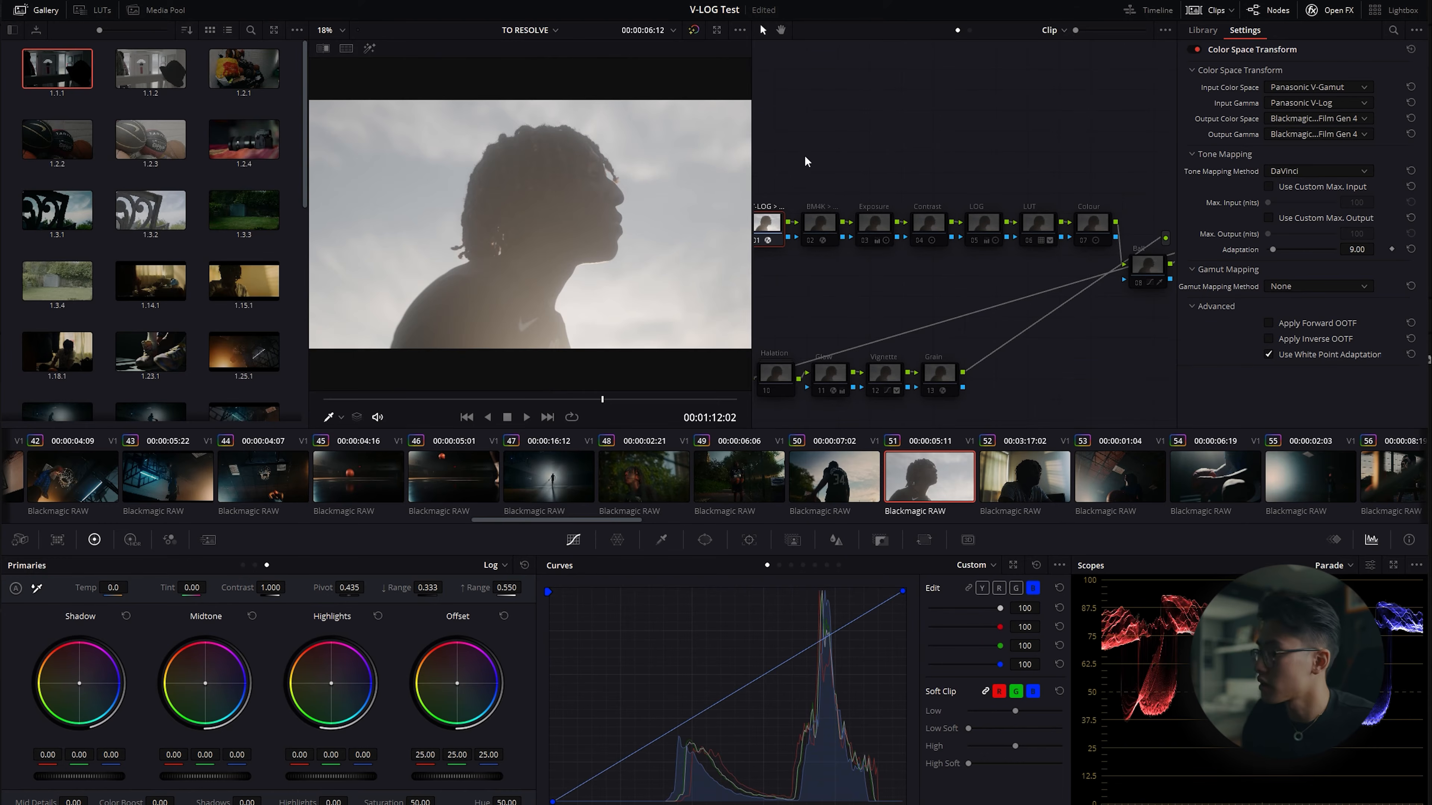
left_click(823, 224)
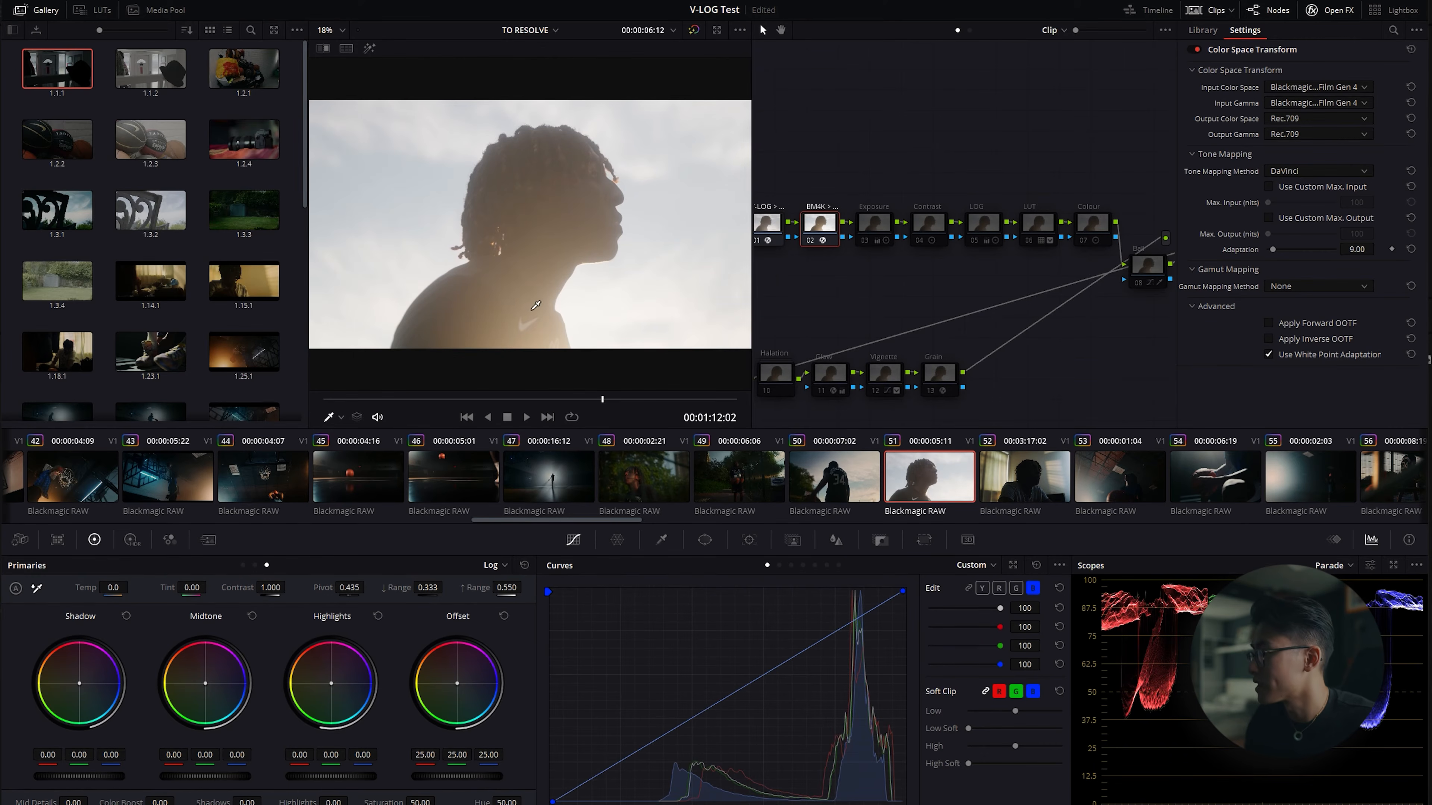
Enable the Exposure node and show the clip's Camera Raw settings.
mouse_move(881, 223)
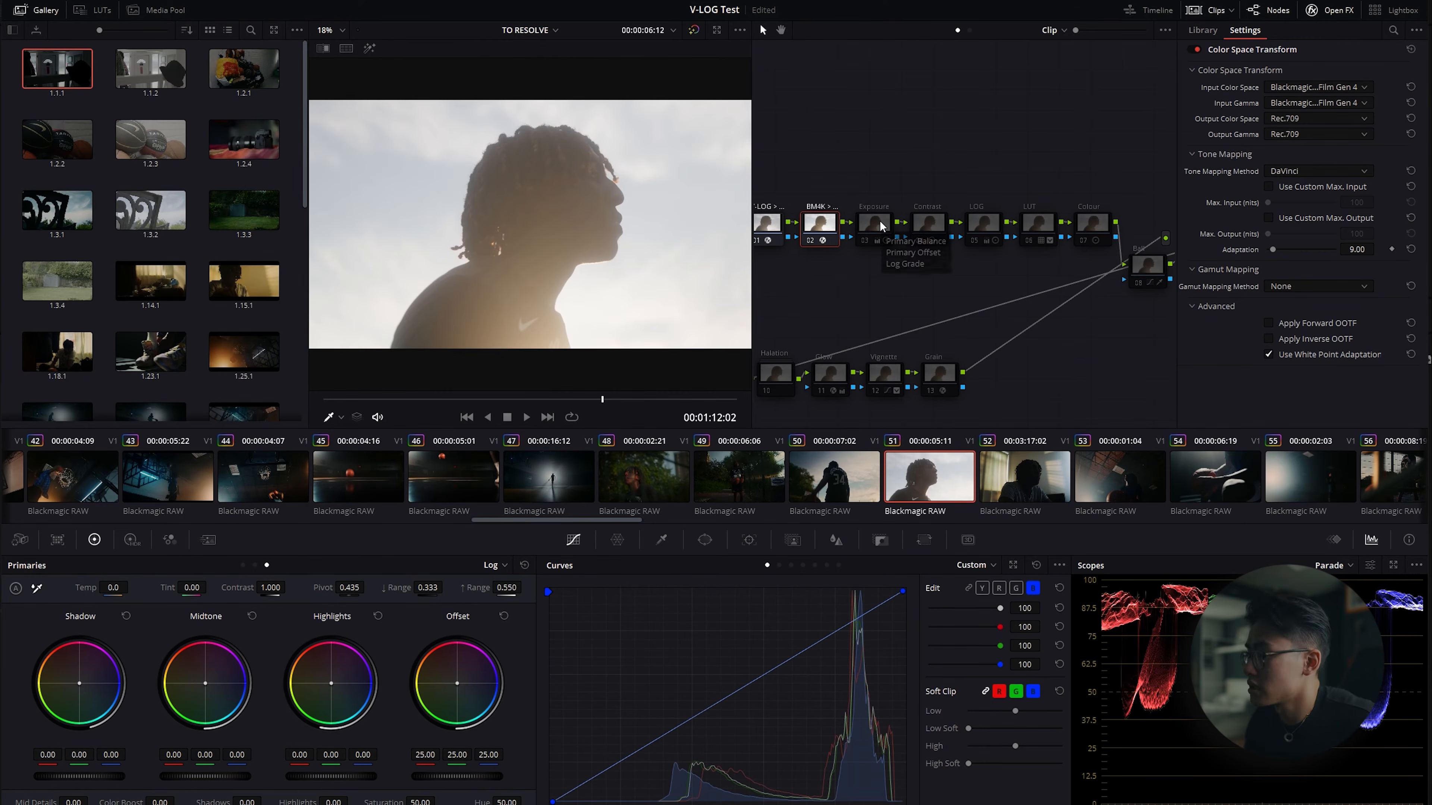
left_click(877, 222)
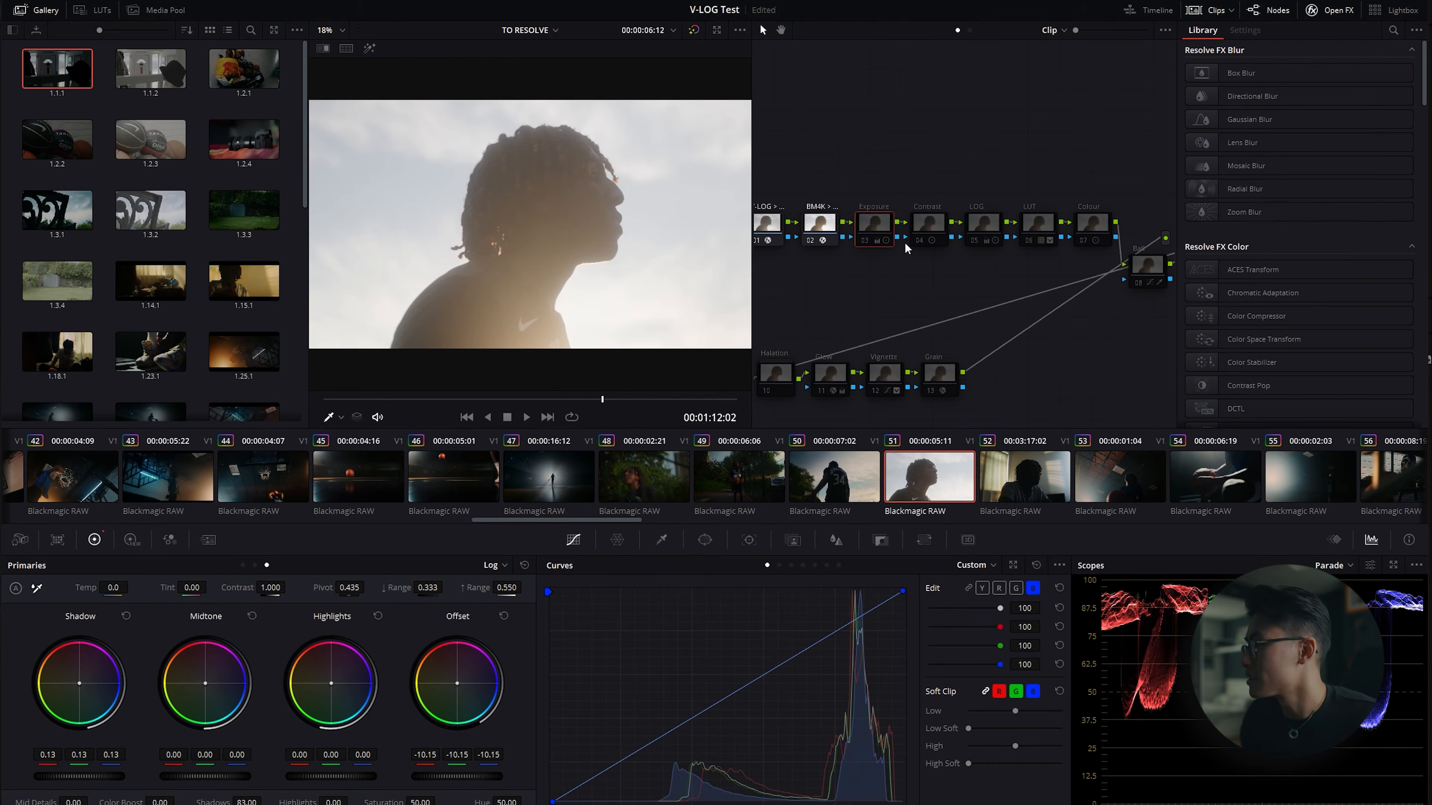
key("ctrl+d")
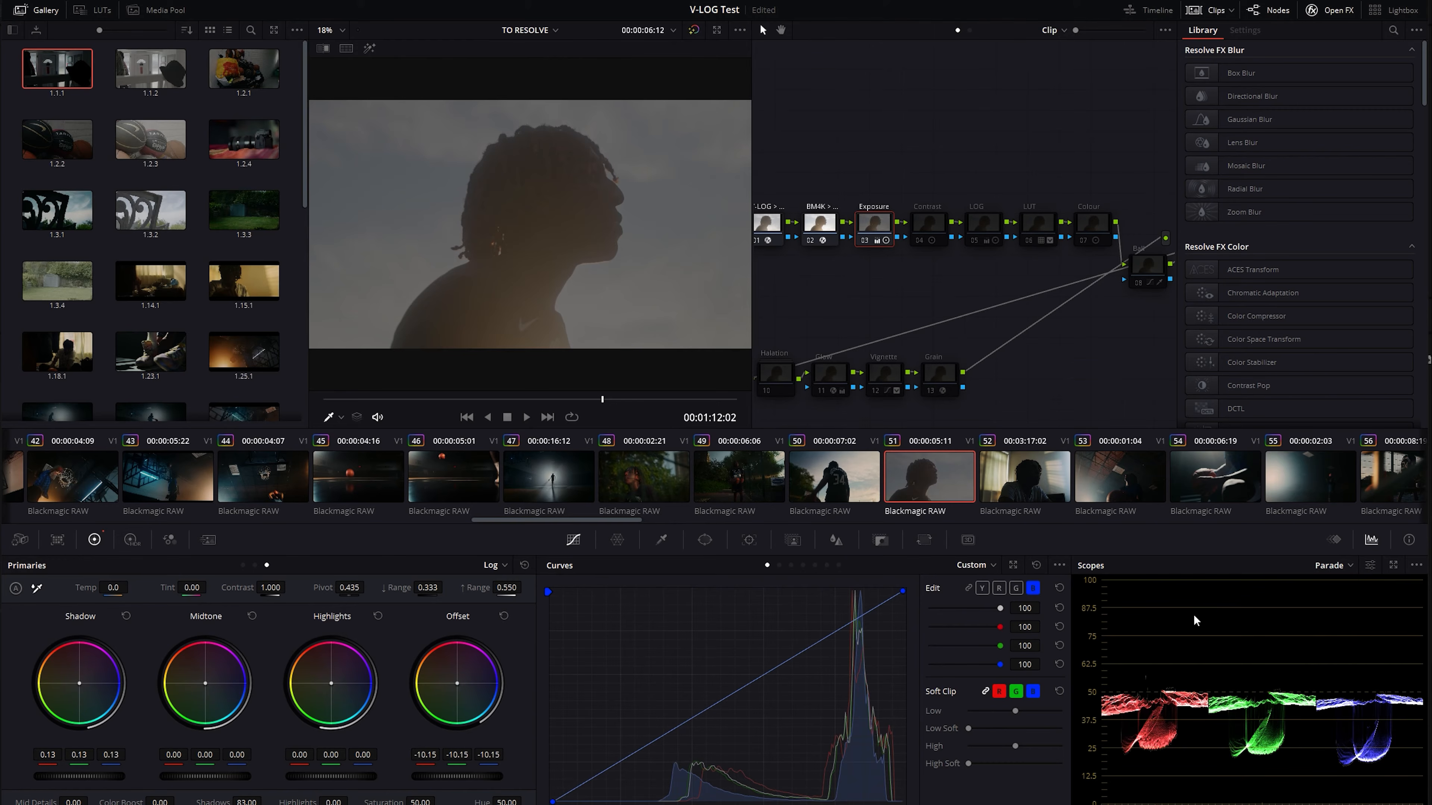
left_click(19, 539)
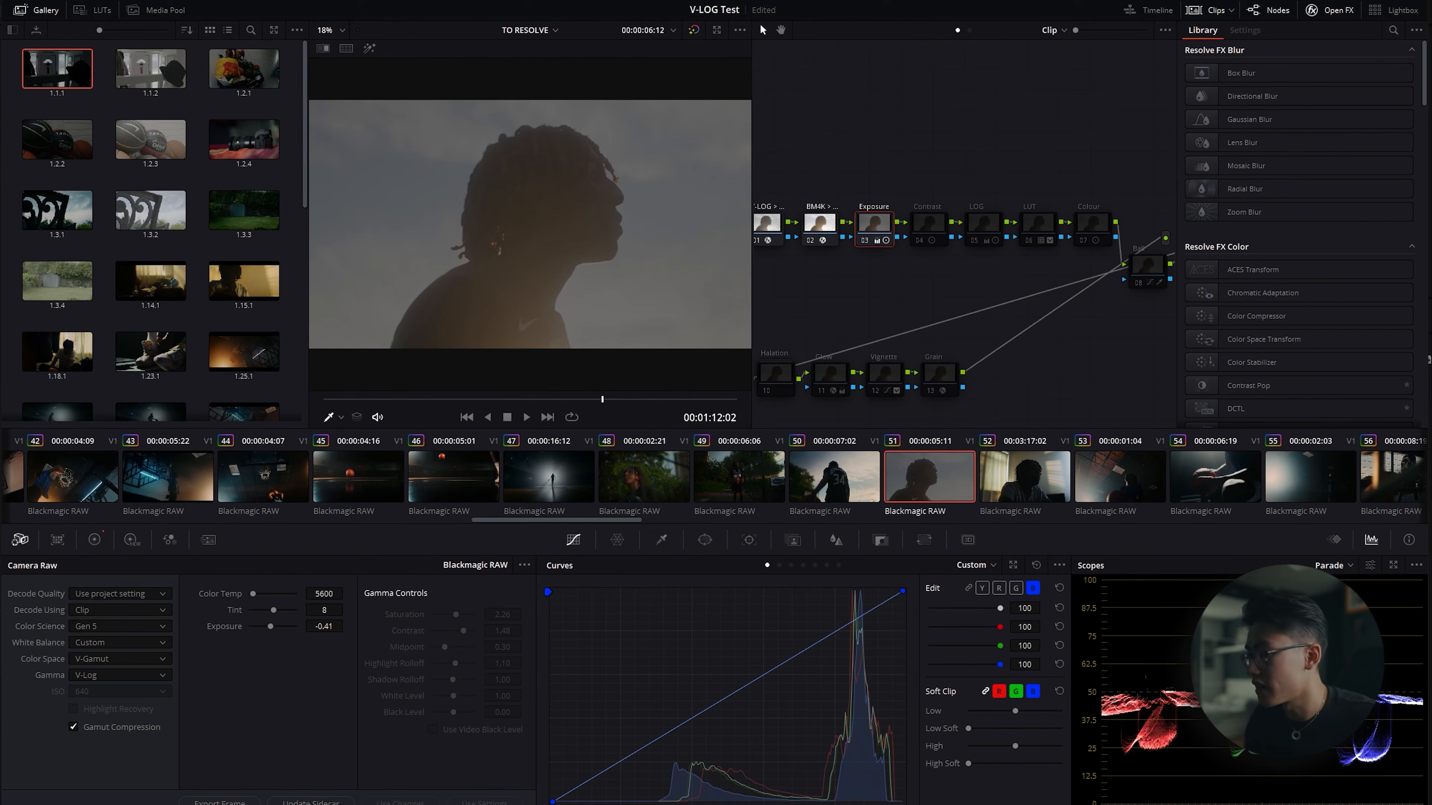
Enable the Contrast and LOG nodes, with the Primaries log wheels displayed.
left_click(930, 225)
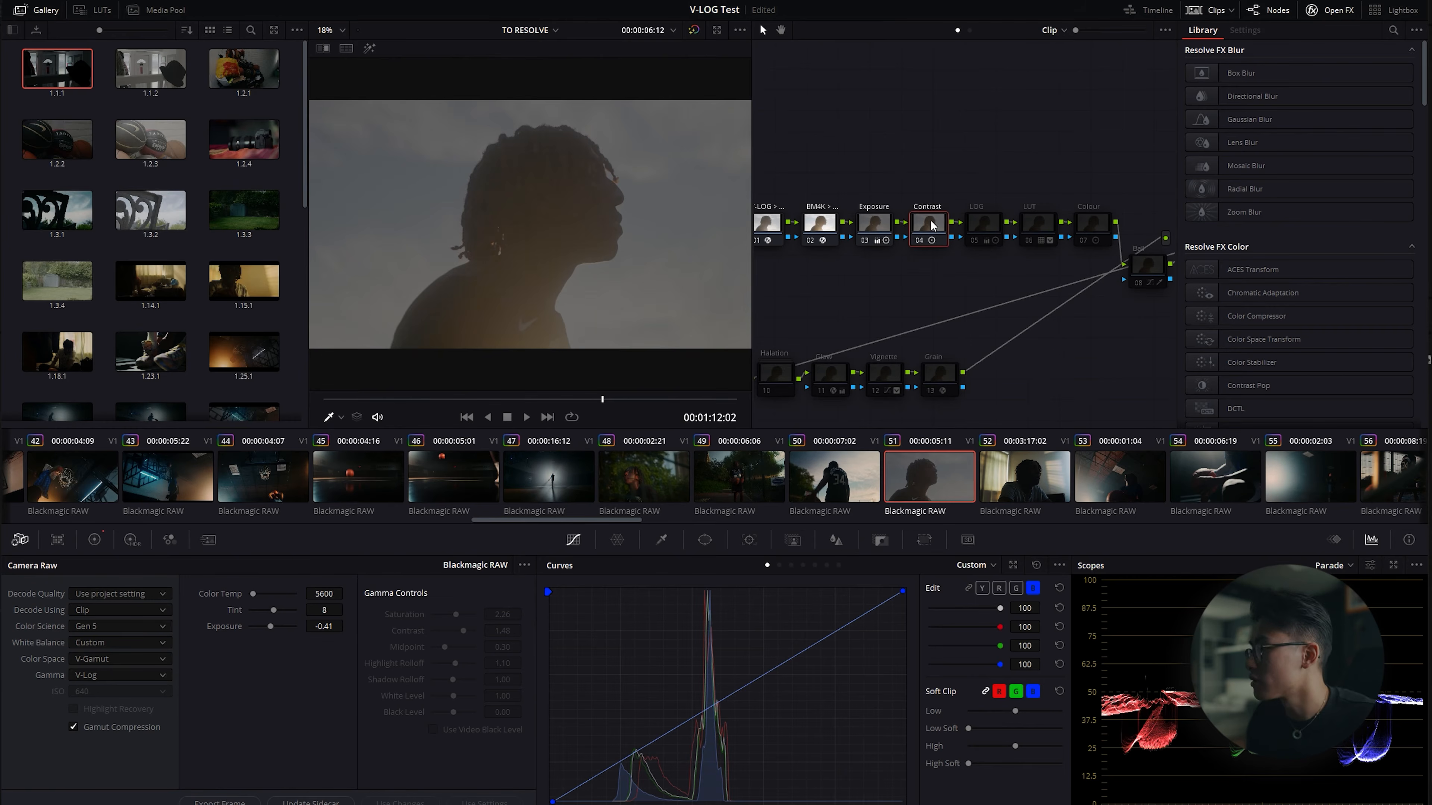
key("ctrl+d")
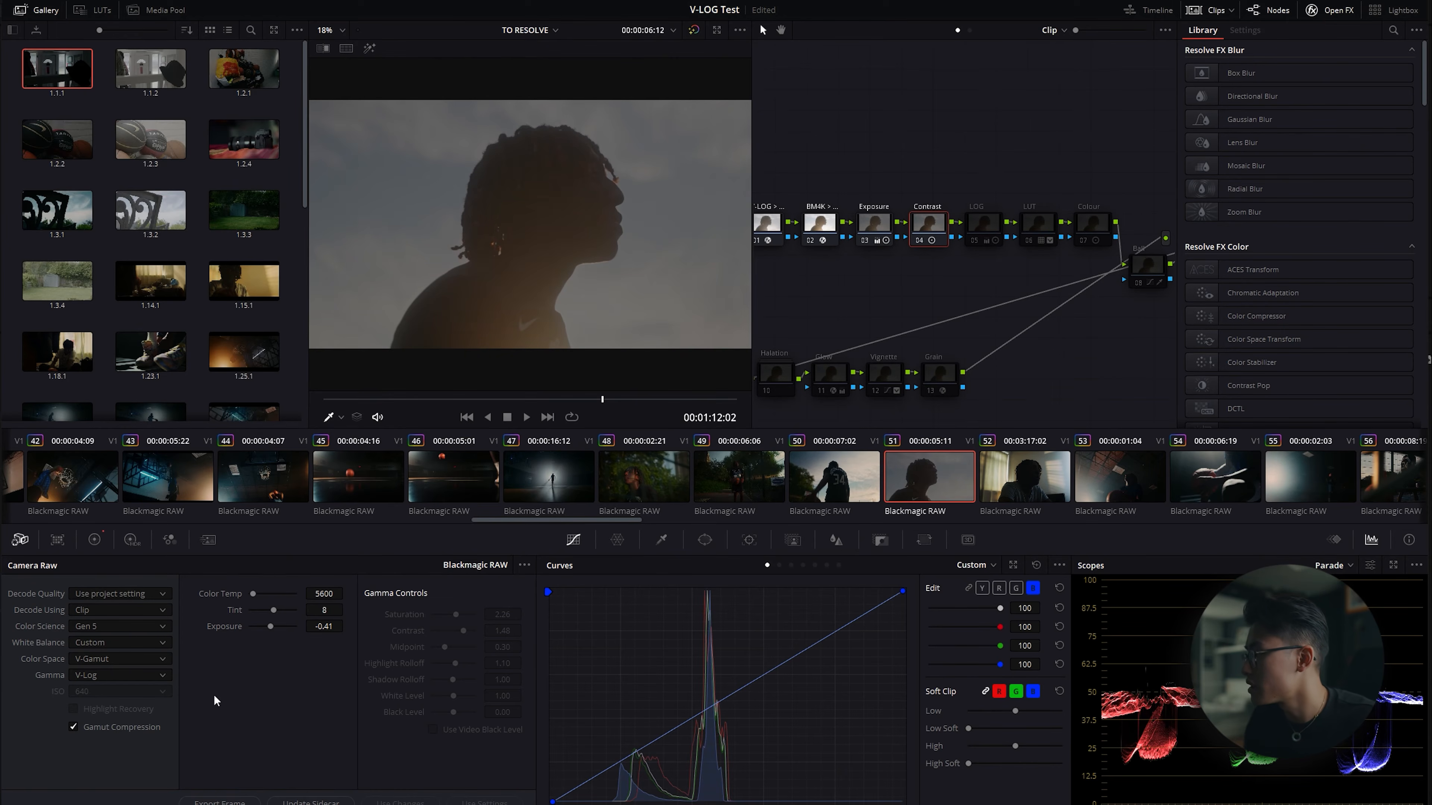
left_click(94, 540)
left_click(993, 222)
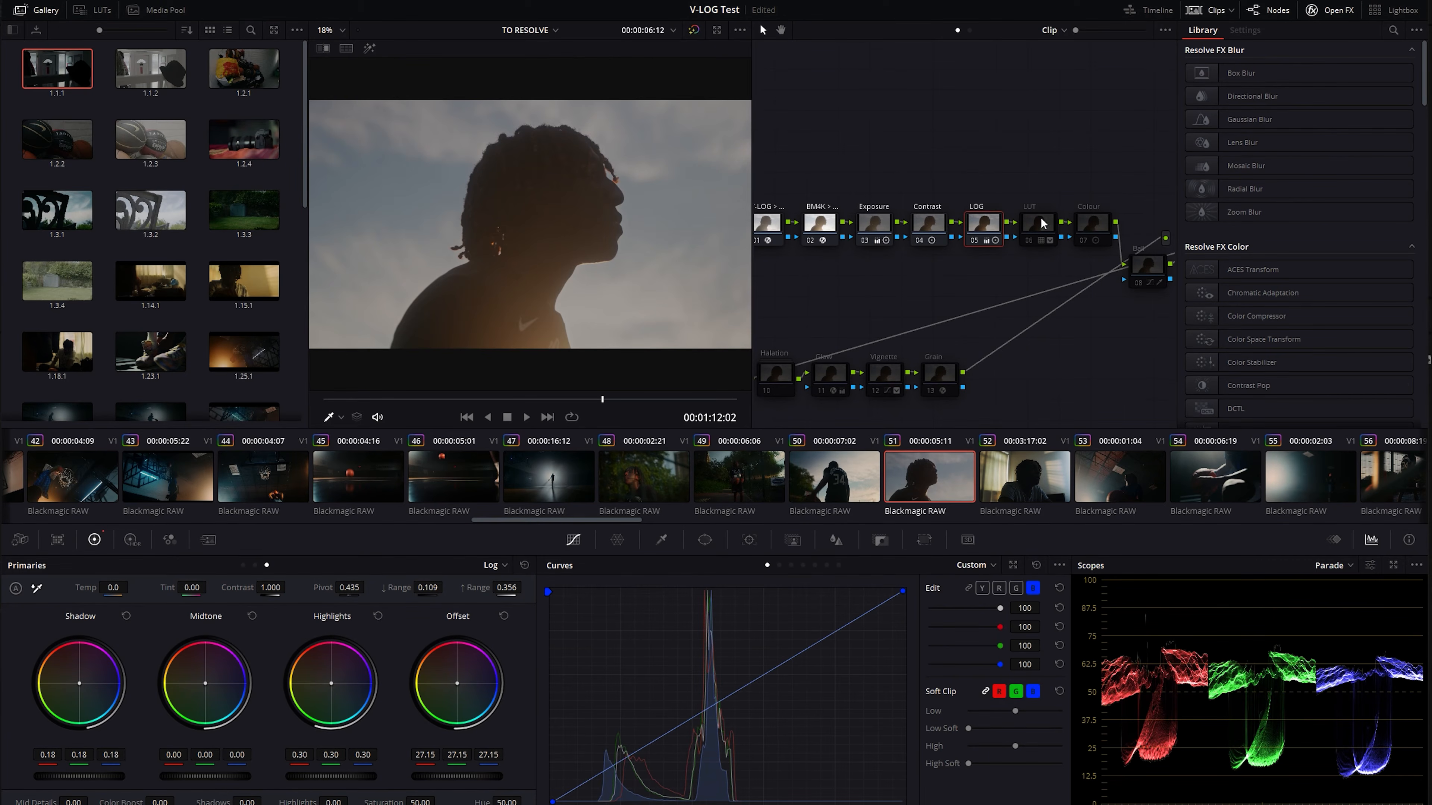
Enable the LUT node and check which Film Looks LUT is assigned to it.
left_click(1038, 228)
key("ctrl+d")
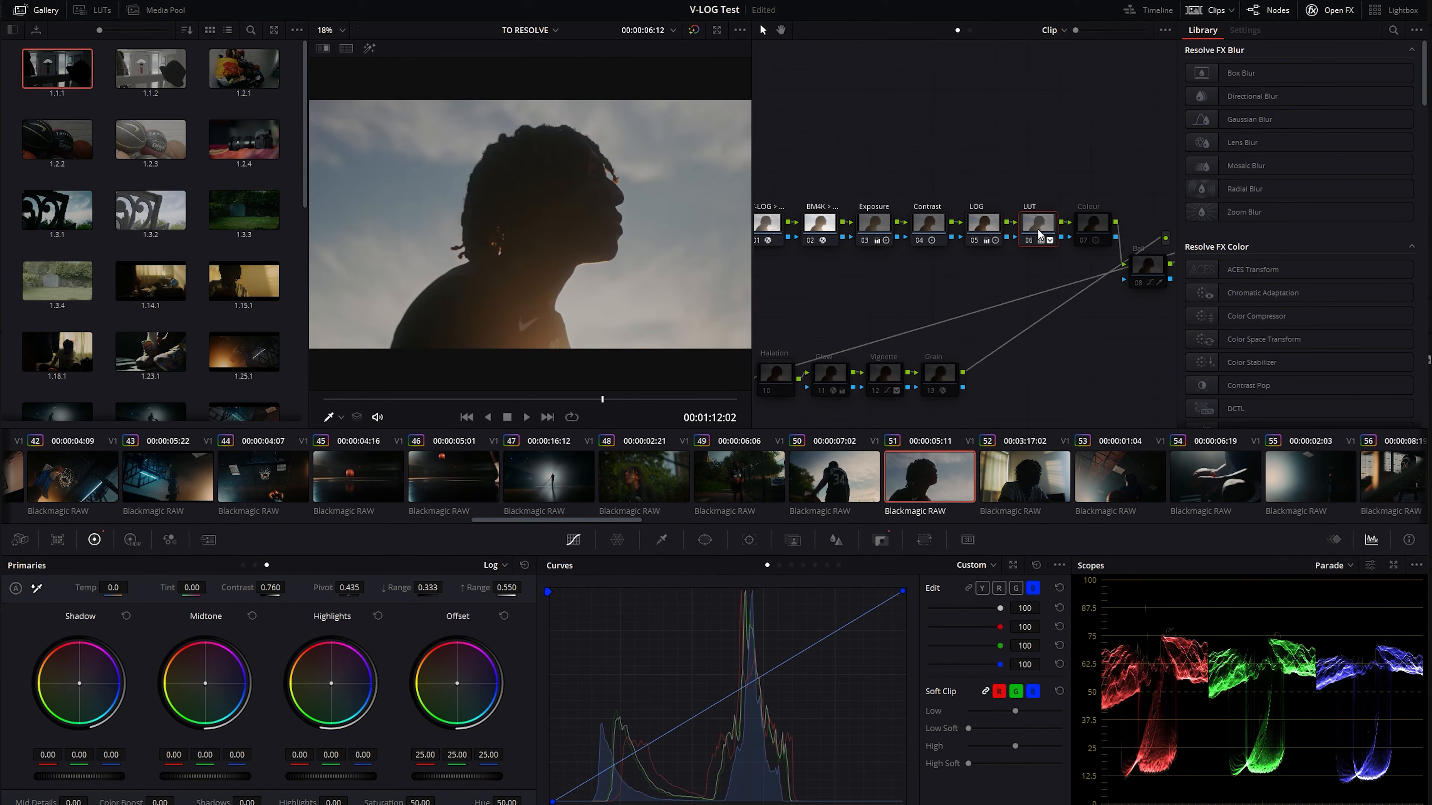
right_click(1037, 229)
mouse_move(1103, 366)
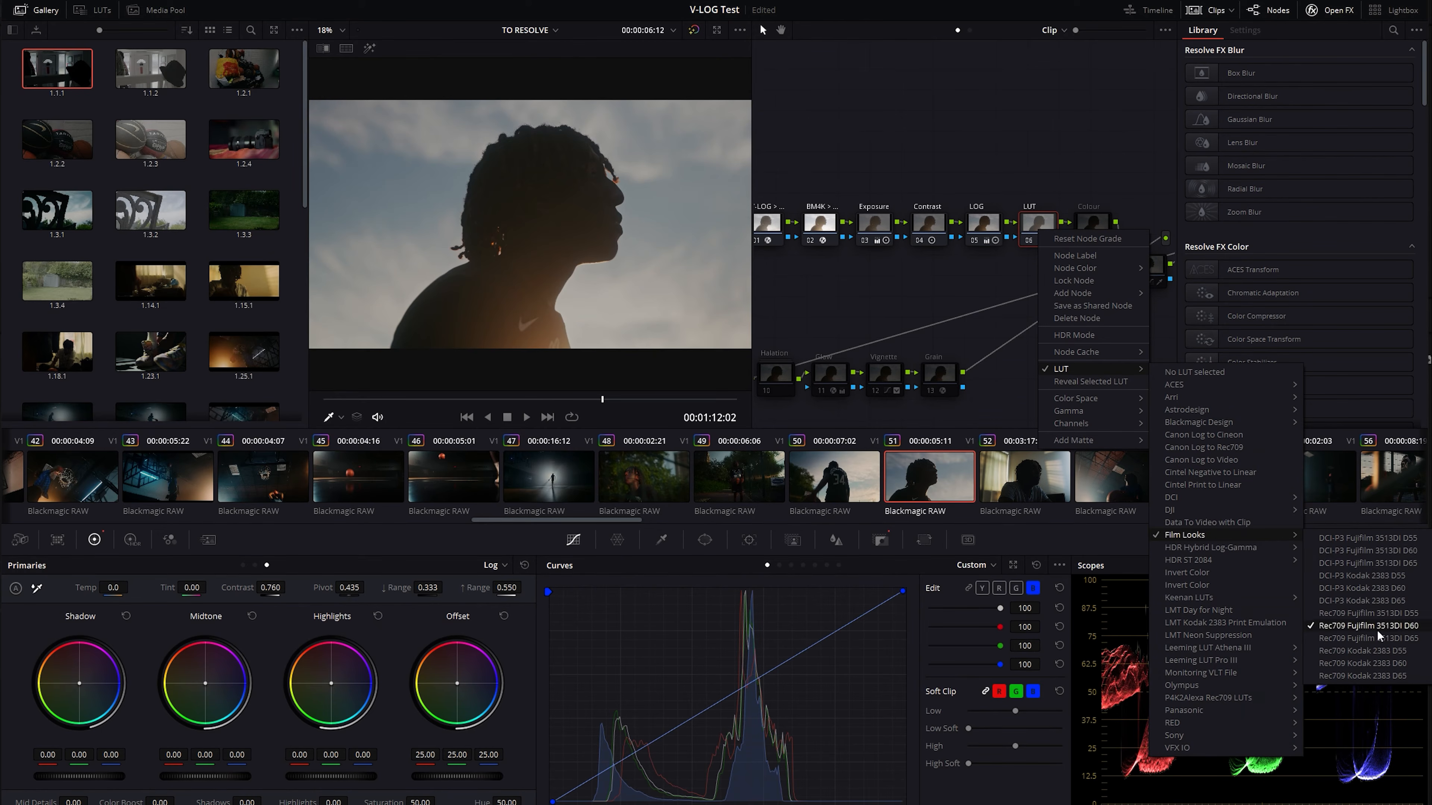
left_click(933, 297)
Enable the Colour node, compare the image with it off and on, and move the Ball node up in line with the chain.
left_click(1102, 224)
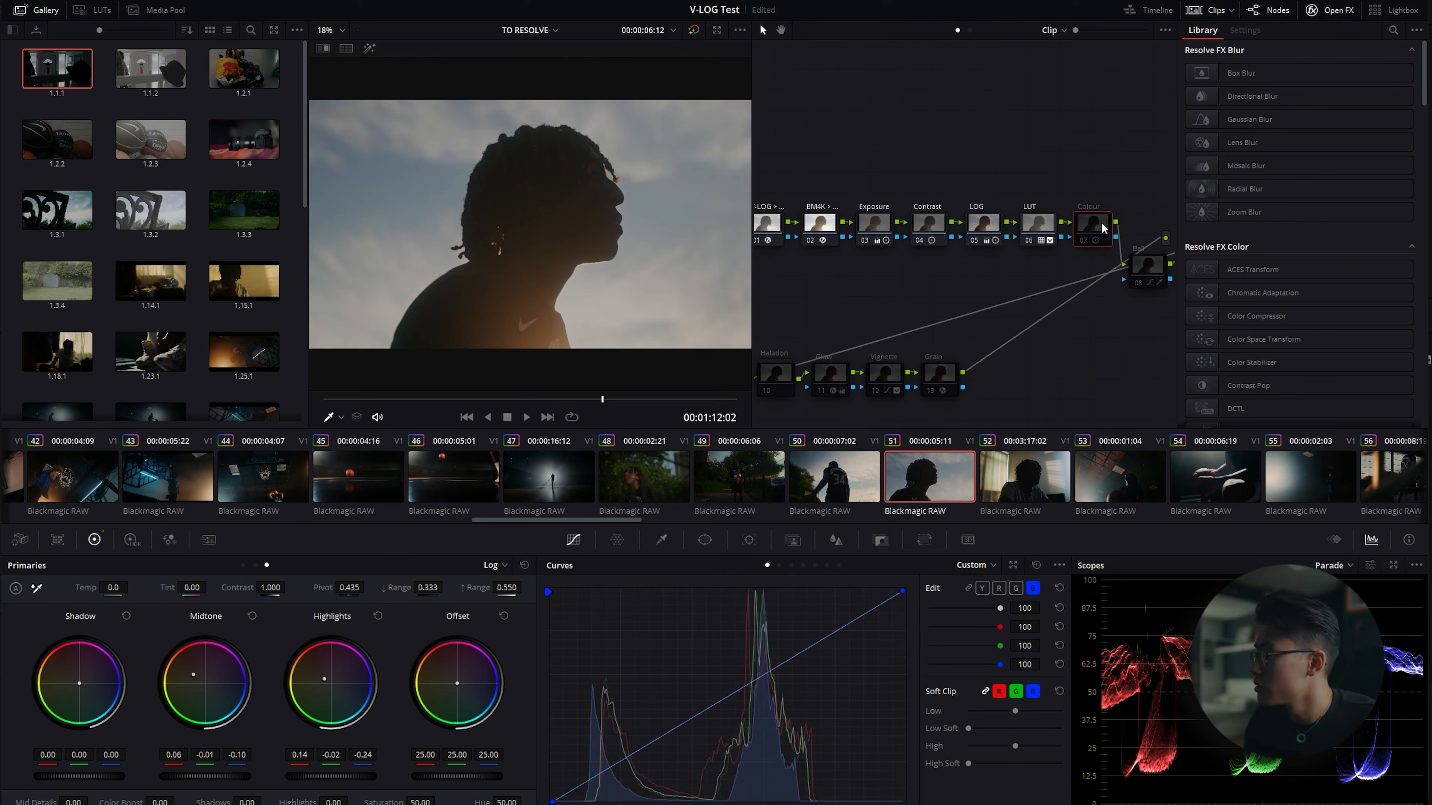
key("ctrl+d")
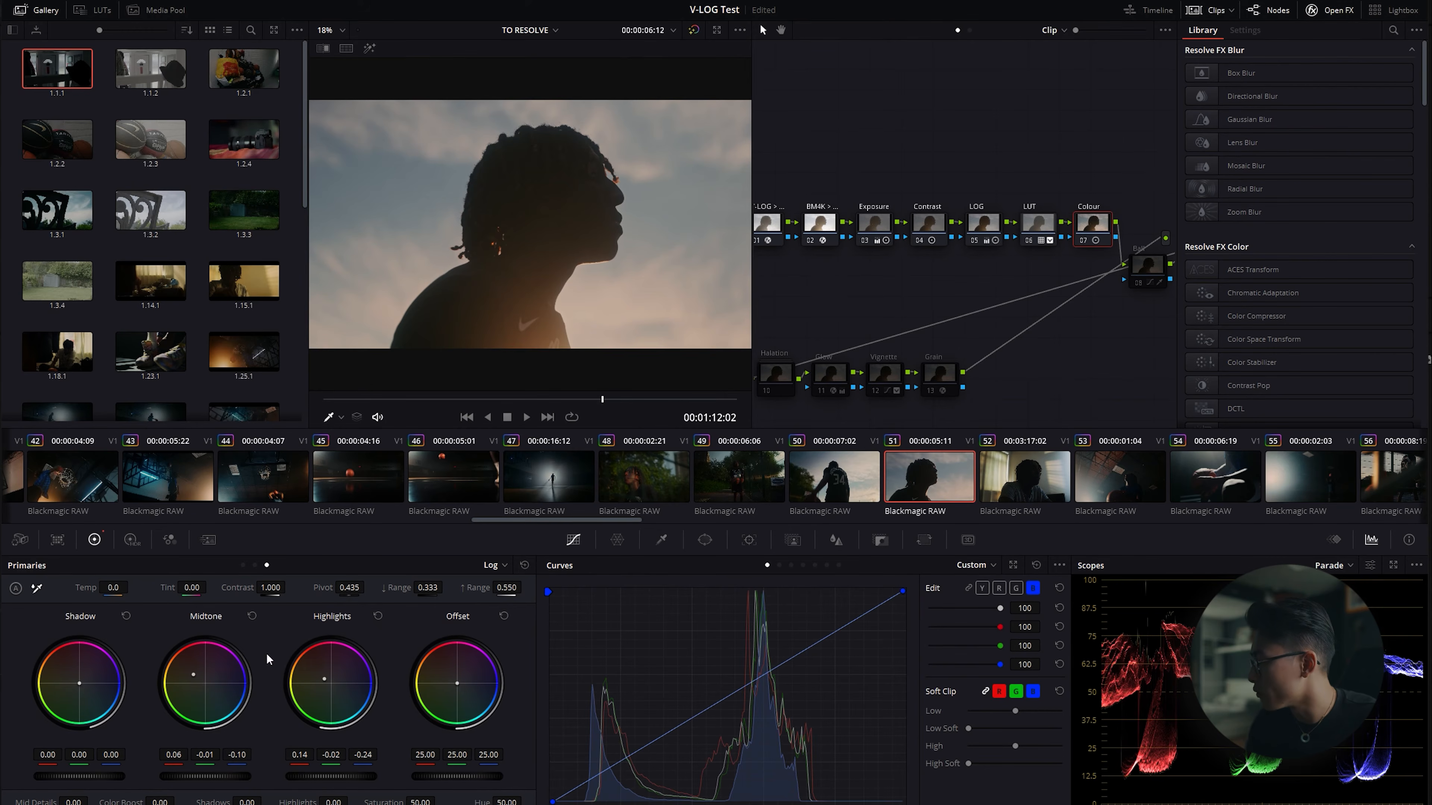
key("ctrl+d")
key("ctrl+d")
key("ctrl+d")
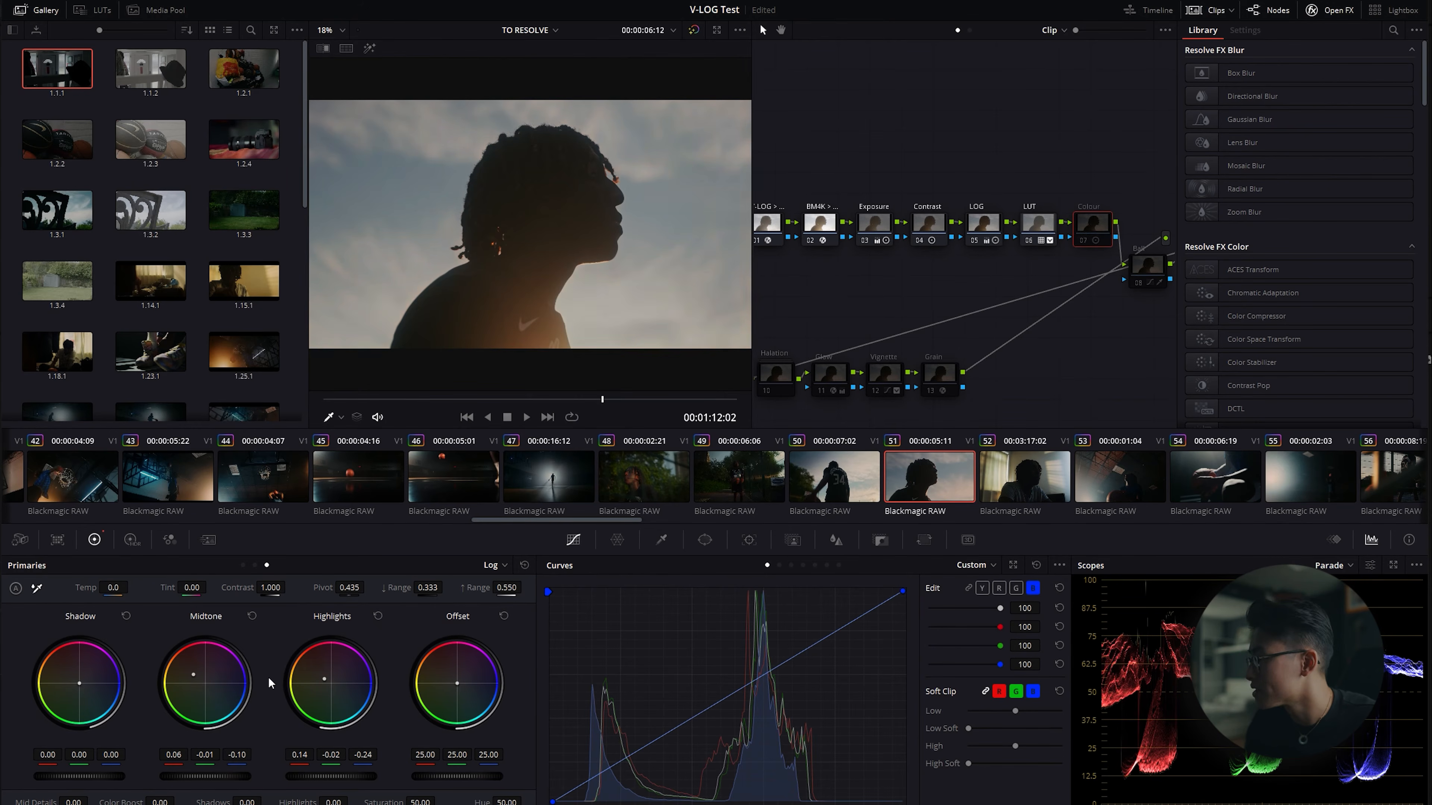
key("ctrl+d")
key("ctrl+d")
key("ctrl+d")
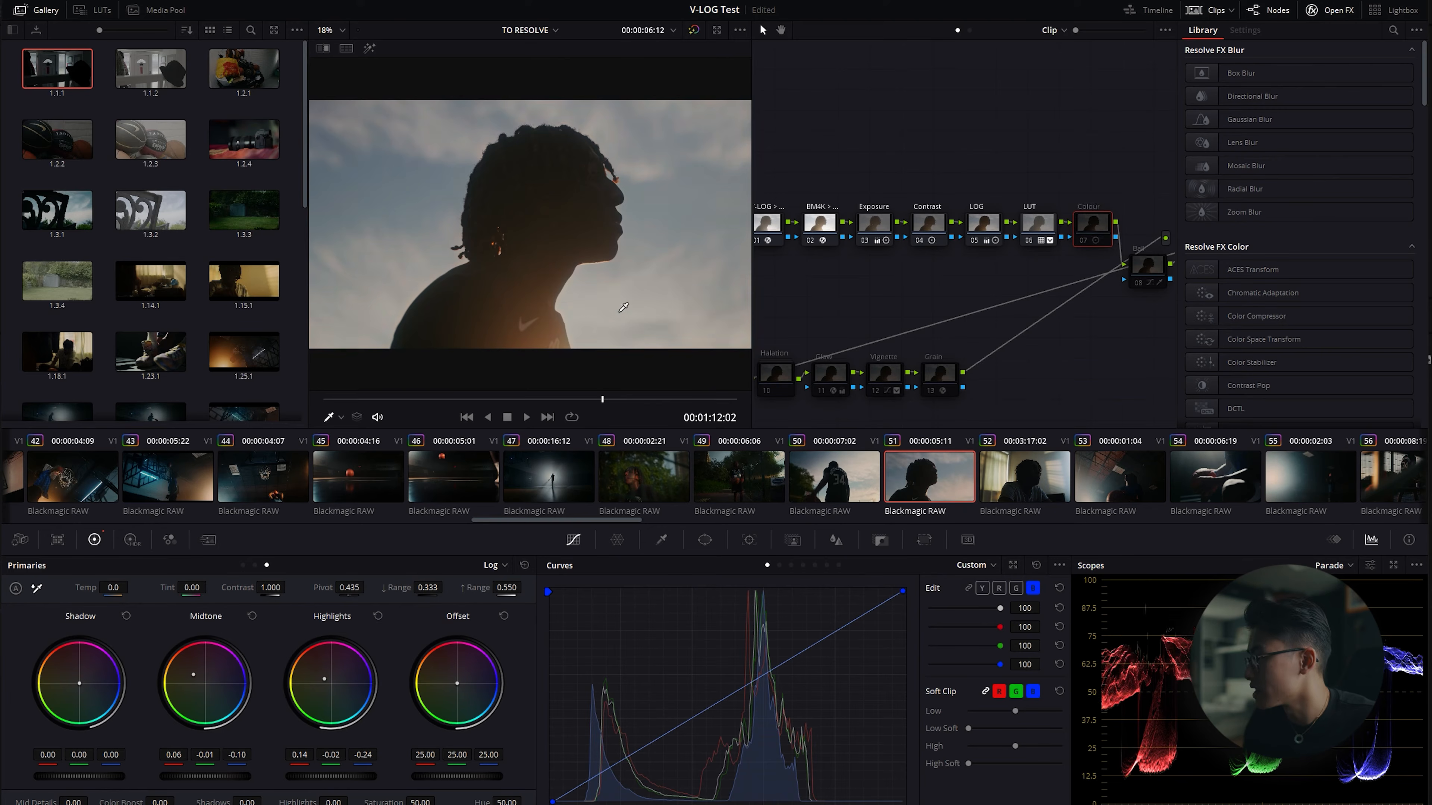
left_click_drag(1147, 264, 1148, 212)
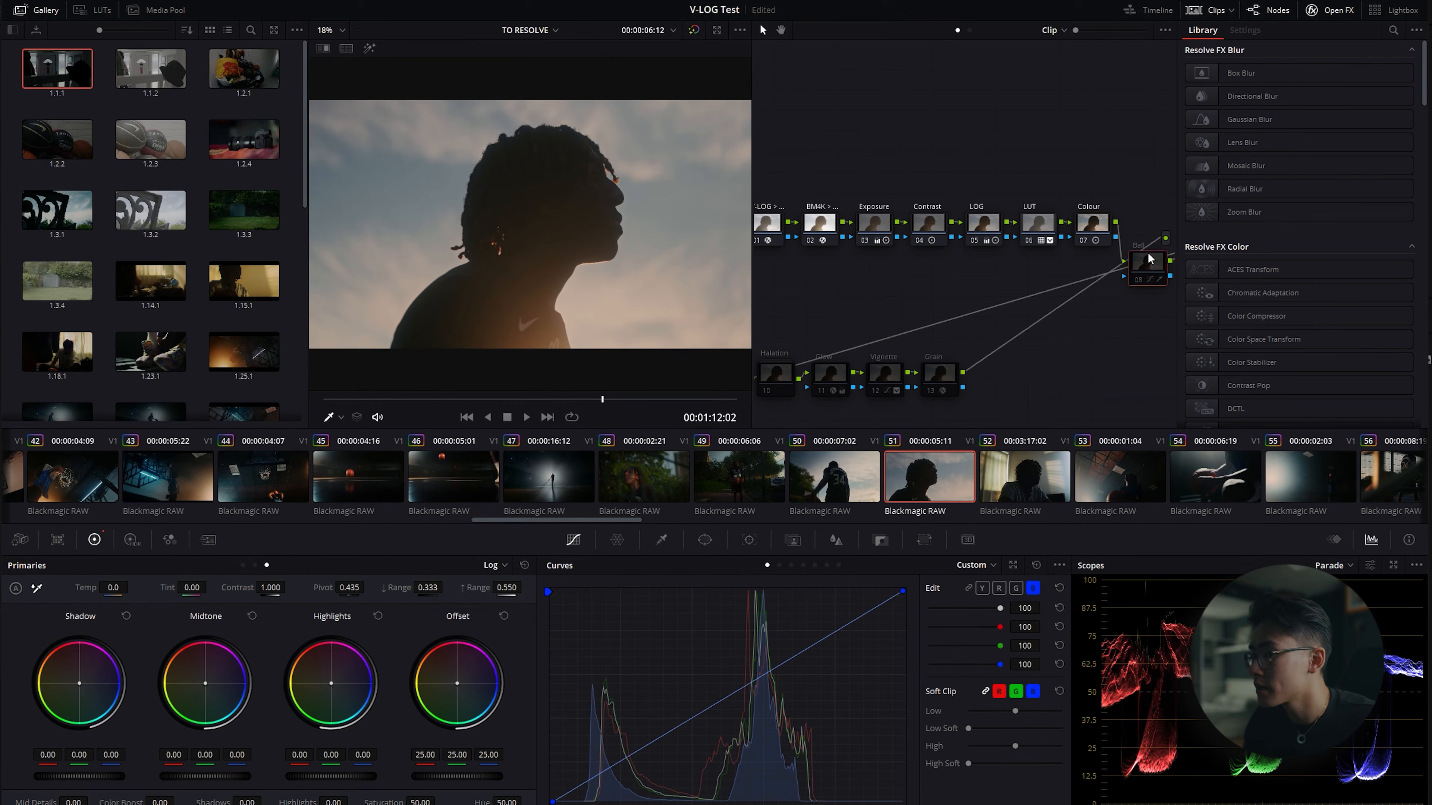
Compare the Halation node off and on in a close-up of the face, leave it enabled and fit the image back to the viewer.
left_click(775, 373)
key("ctrl+d")
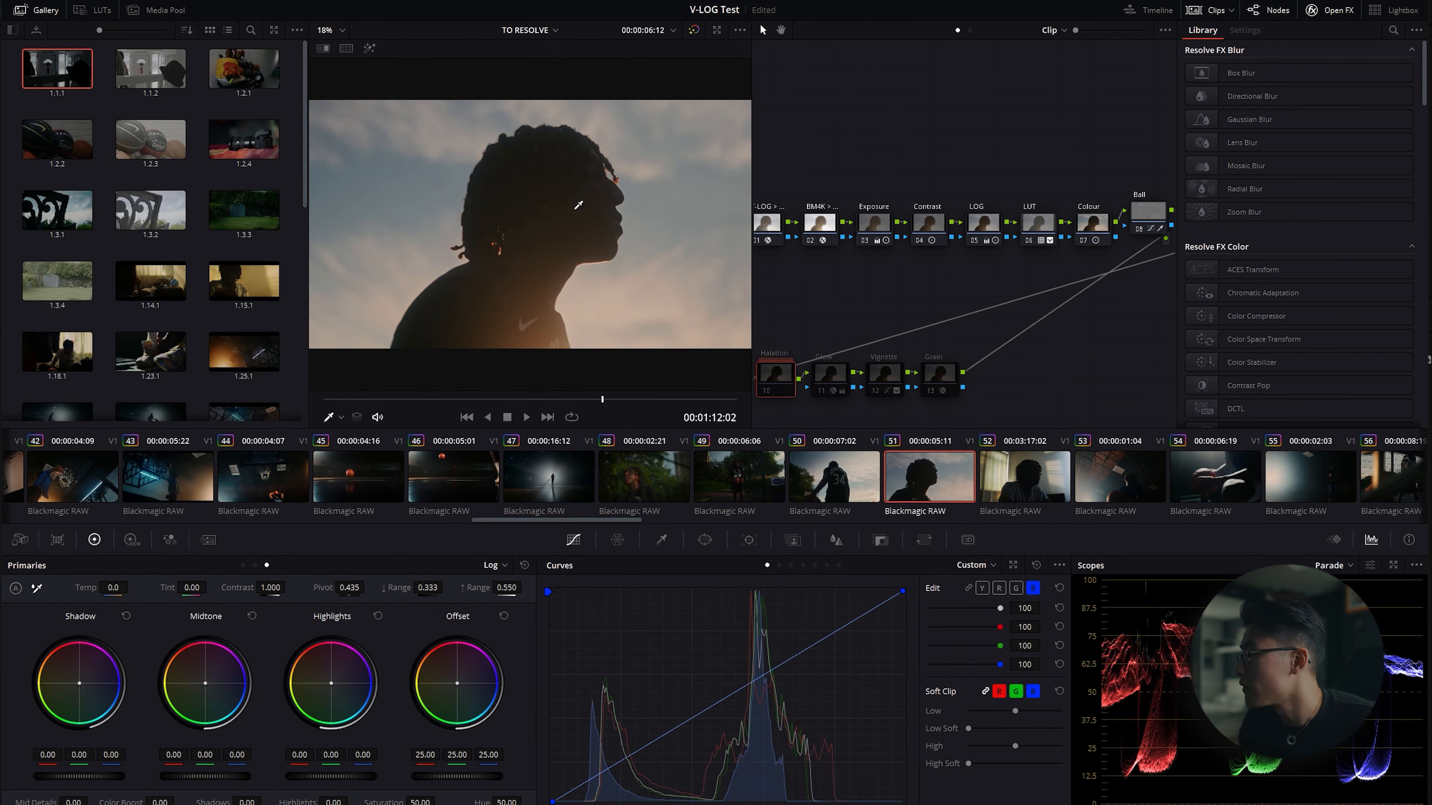
scroll(654, 212, "up", 5)
scroll(669, 204, "up", 5)
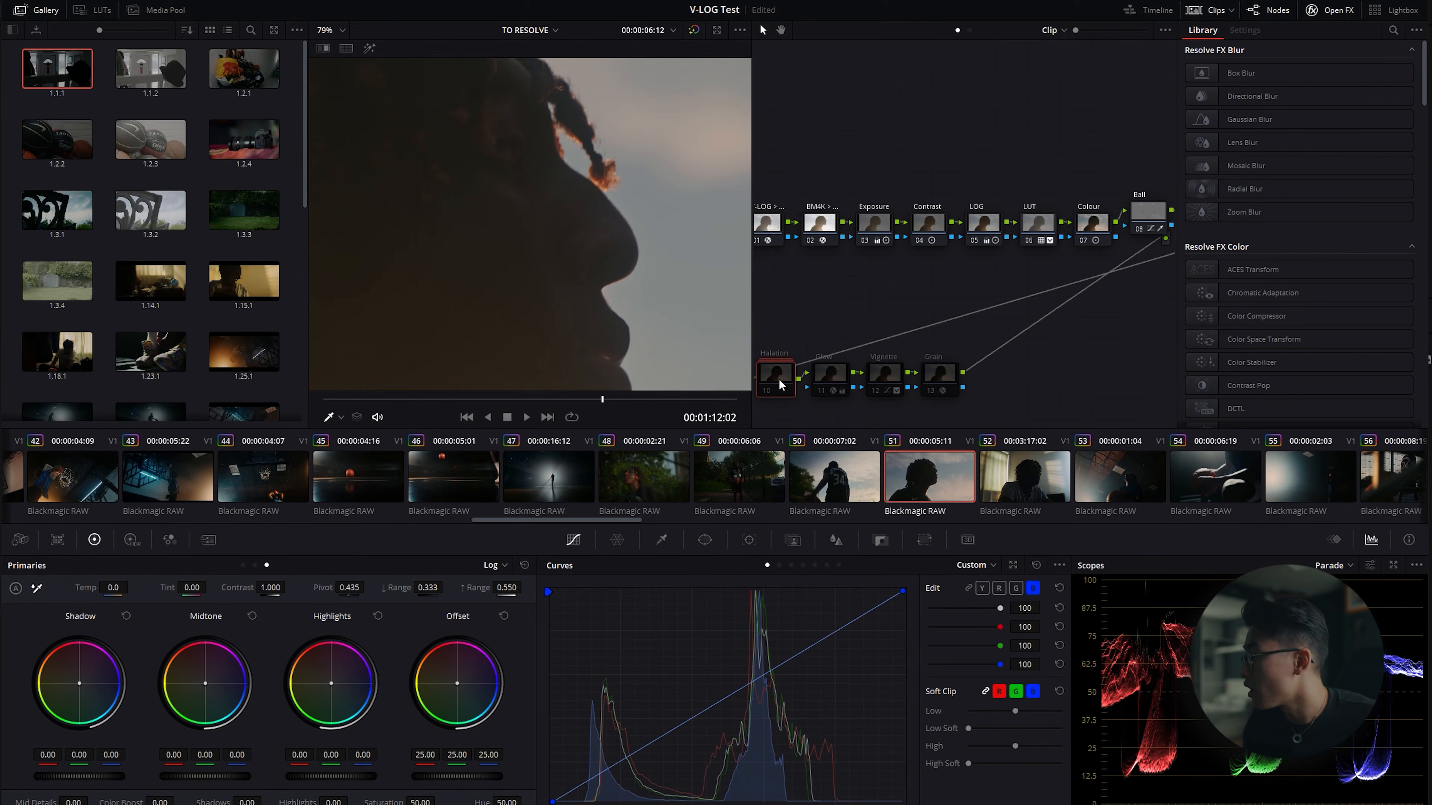
key("ctrl+d")
key("ctrl+d")
key("ctrl+d")
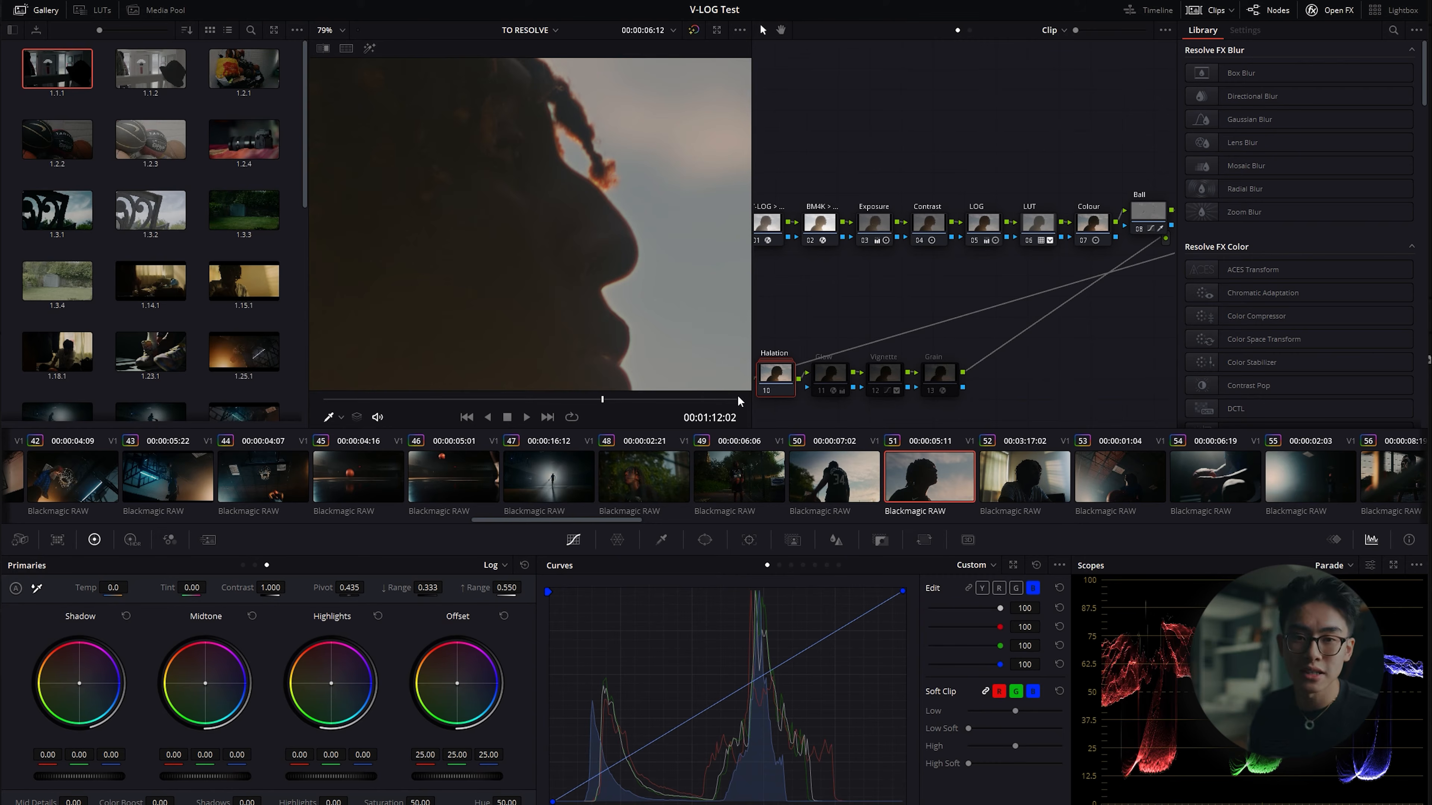
key("shift+z")
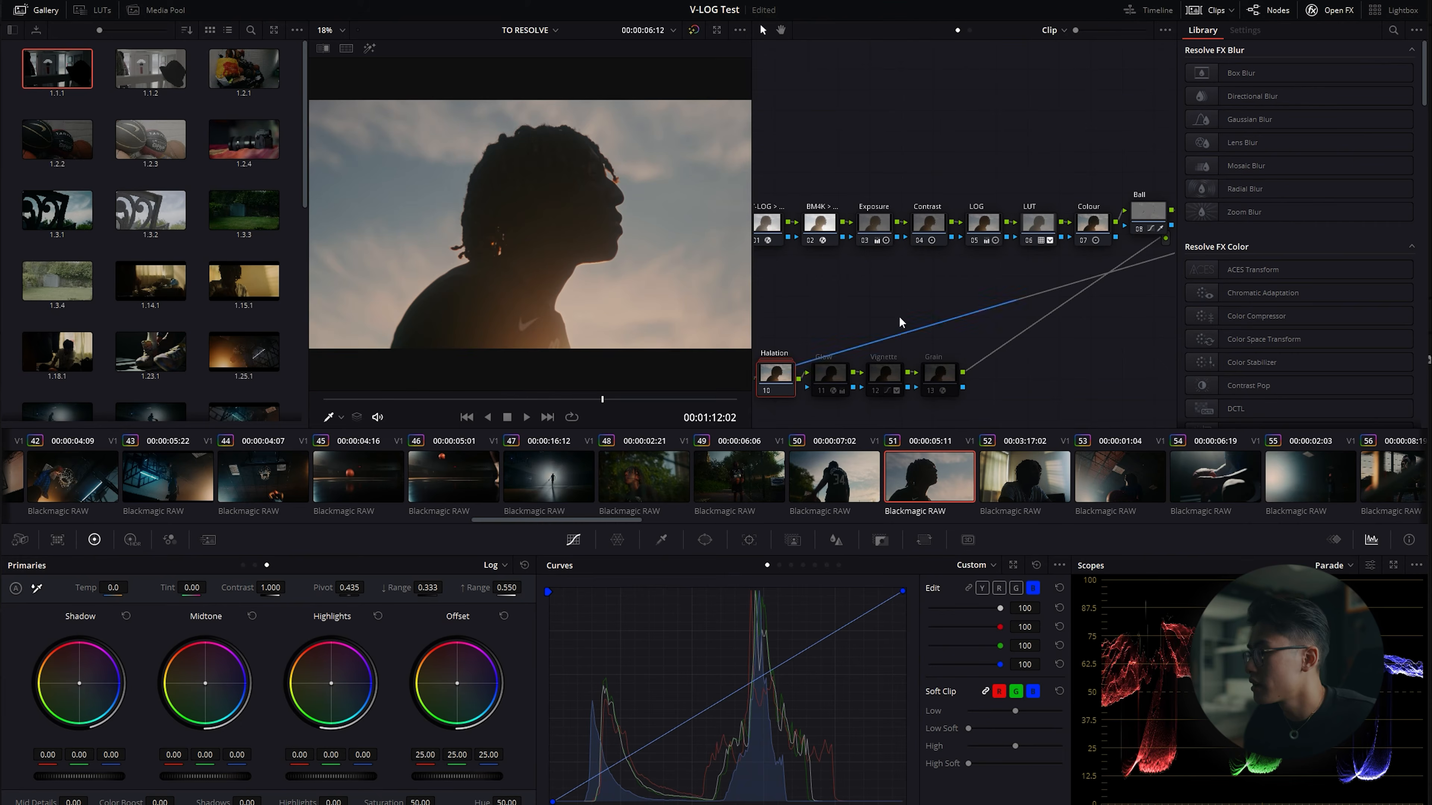
Enable the Glow node and compare the image with its softlight glow off and on, leaving it enabled.
left_click(837, 377)
key("ctrl+d")
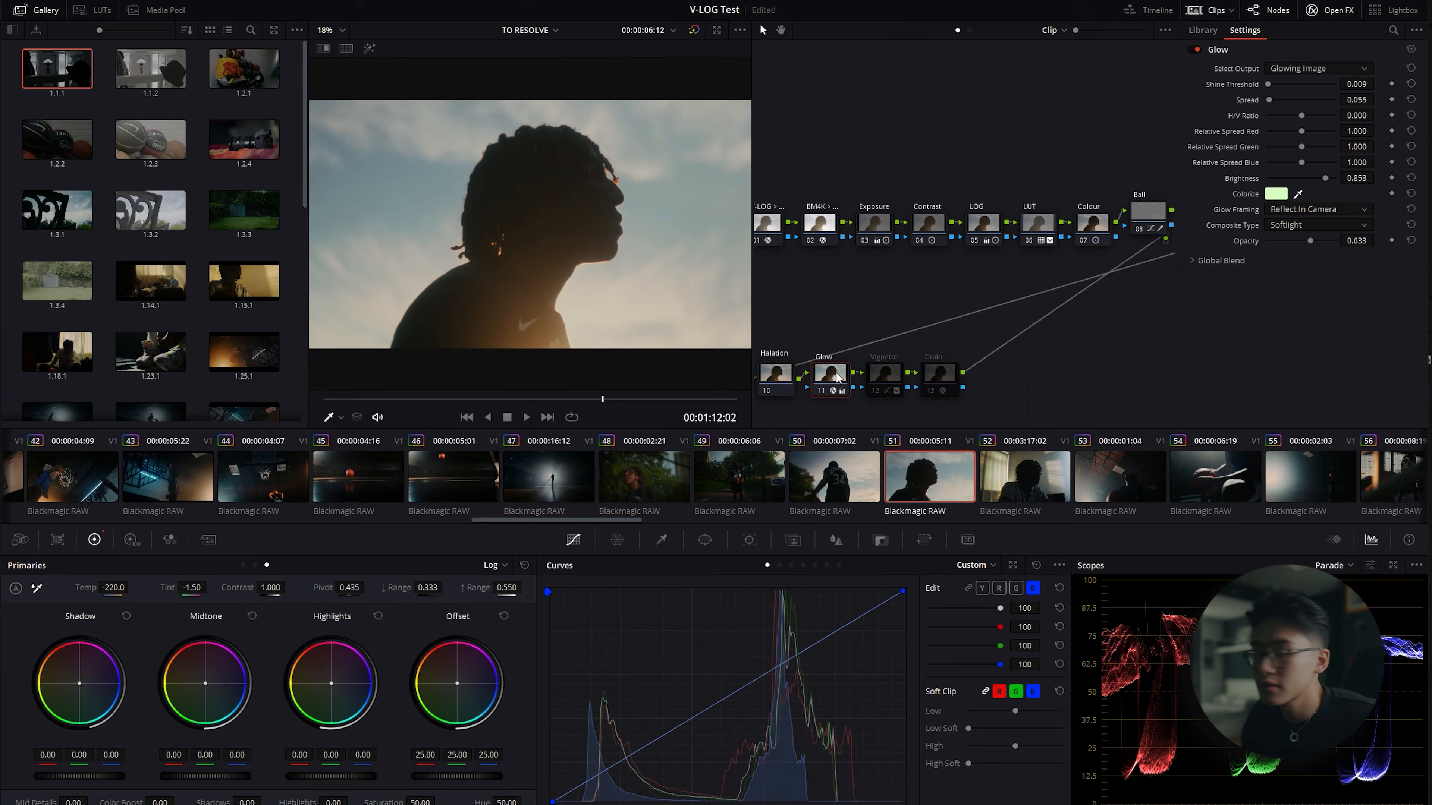
key("ctrl+d")
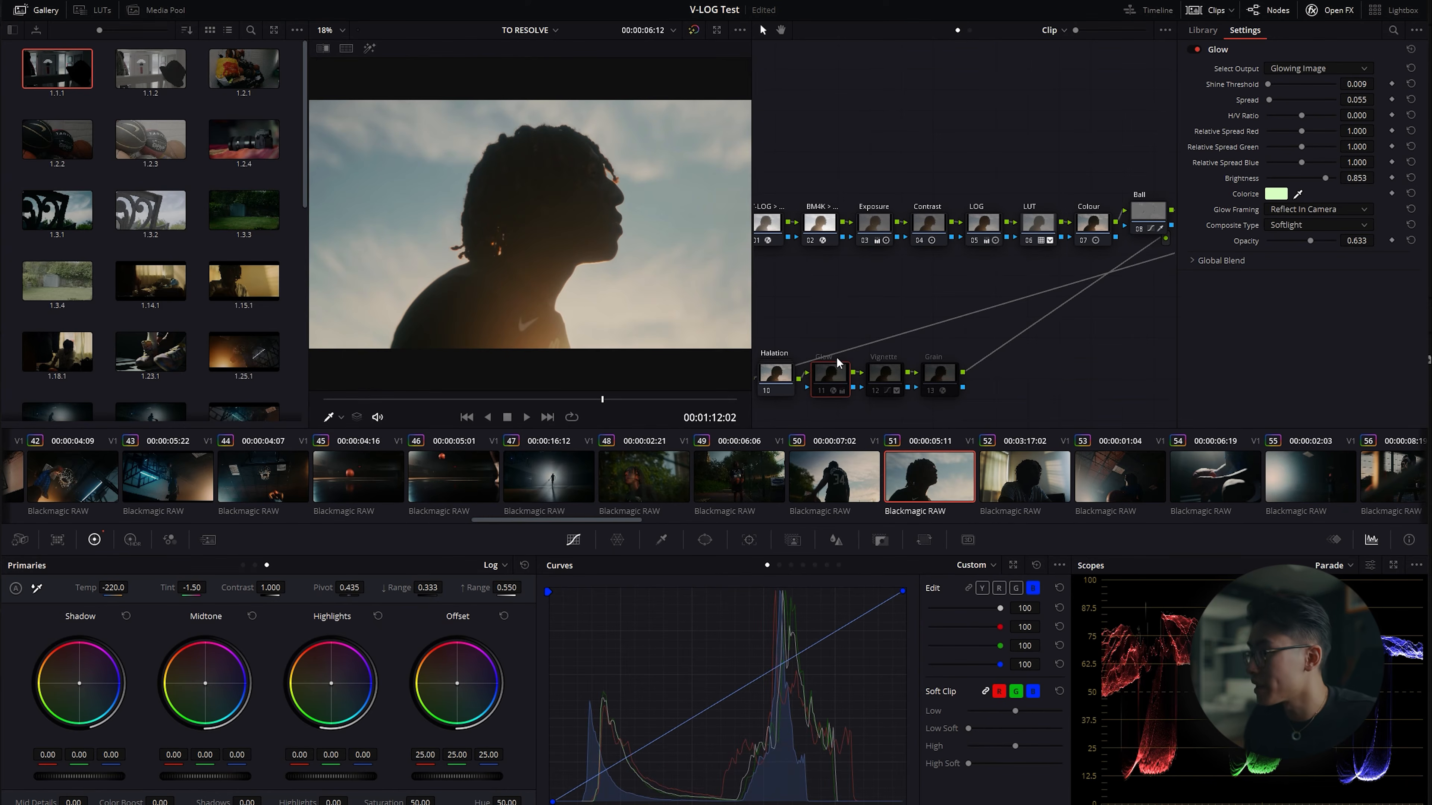
key("ctrl+d")
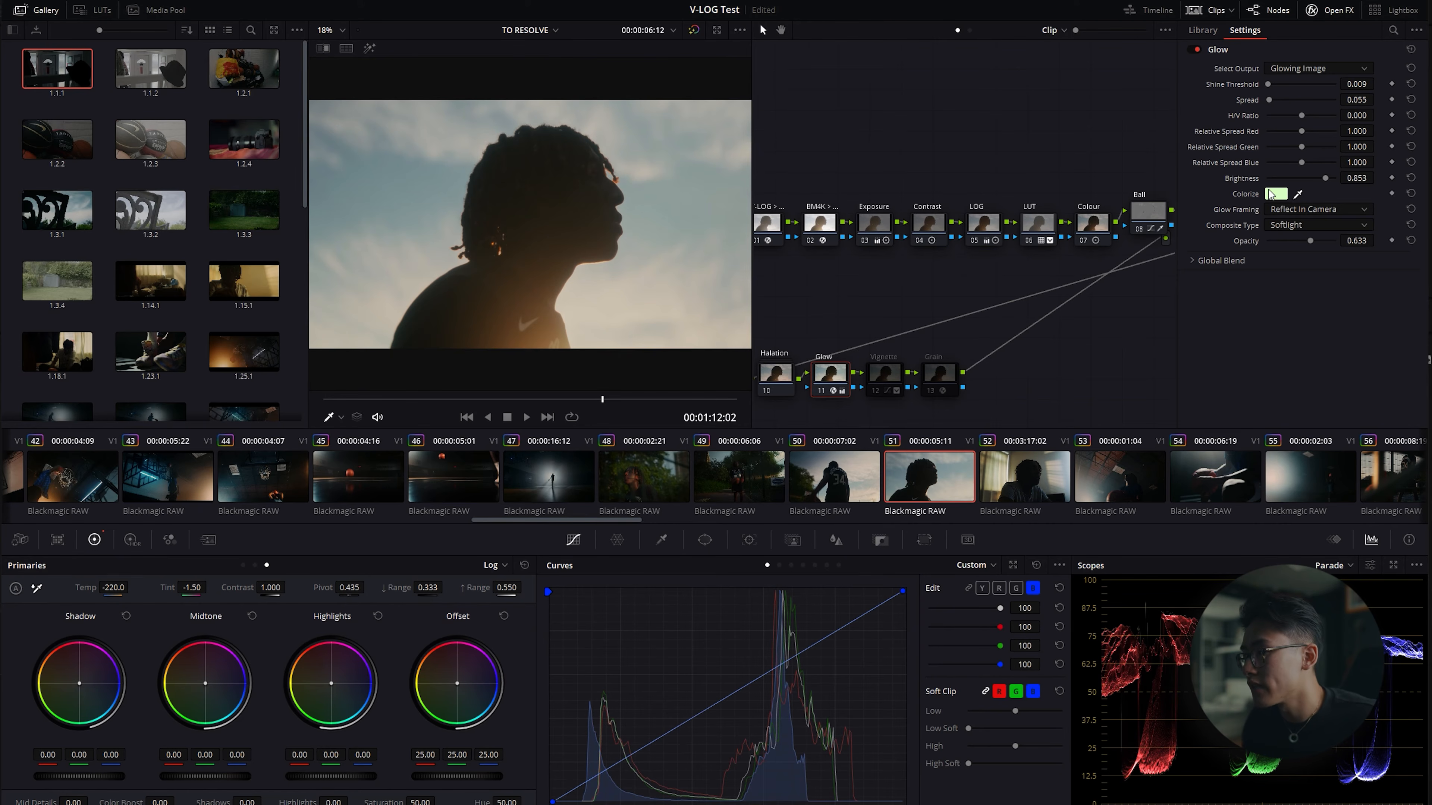
key("ctrl+d")
key("ctrl+d")
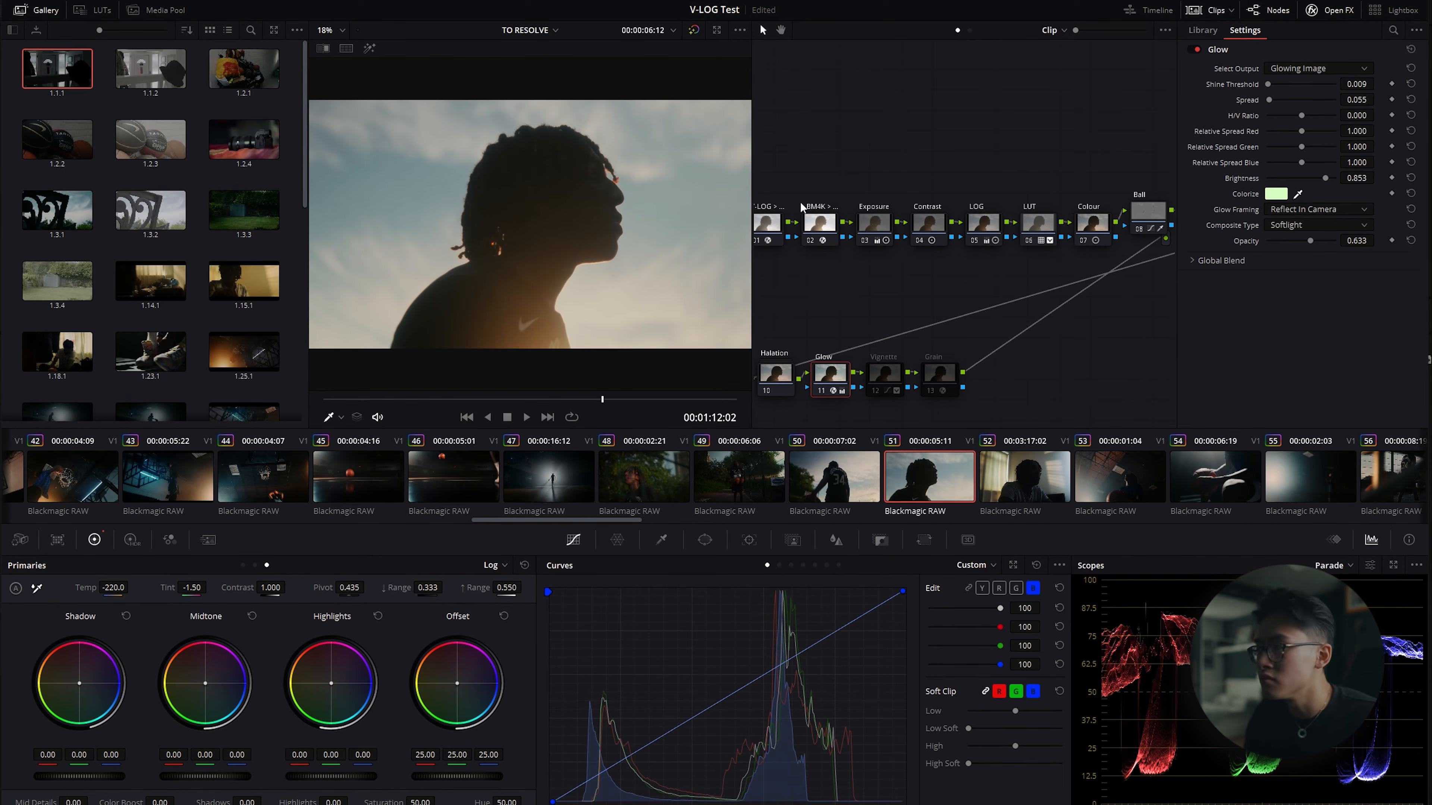
Enable the Vignette node and select the Grain node.
left_click(884, 374)
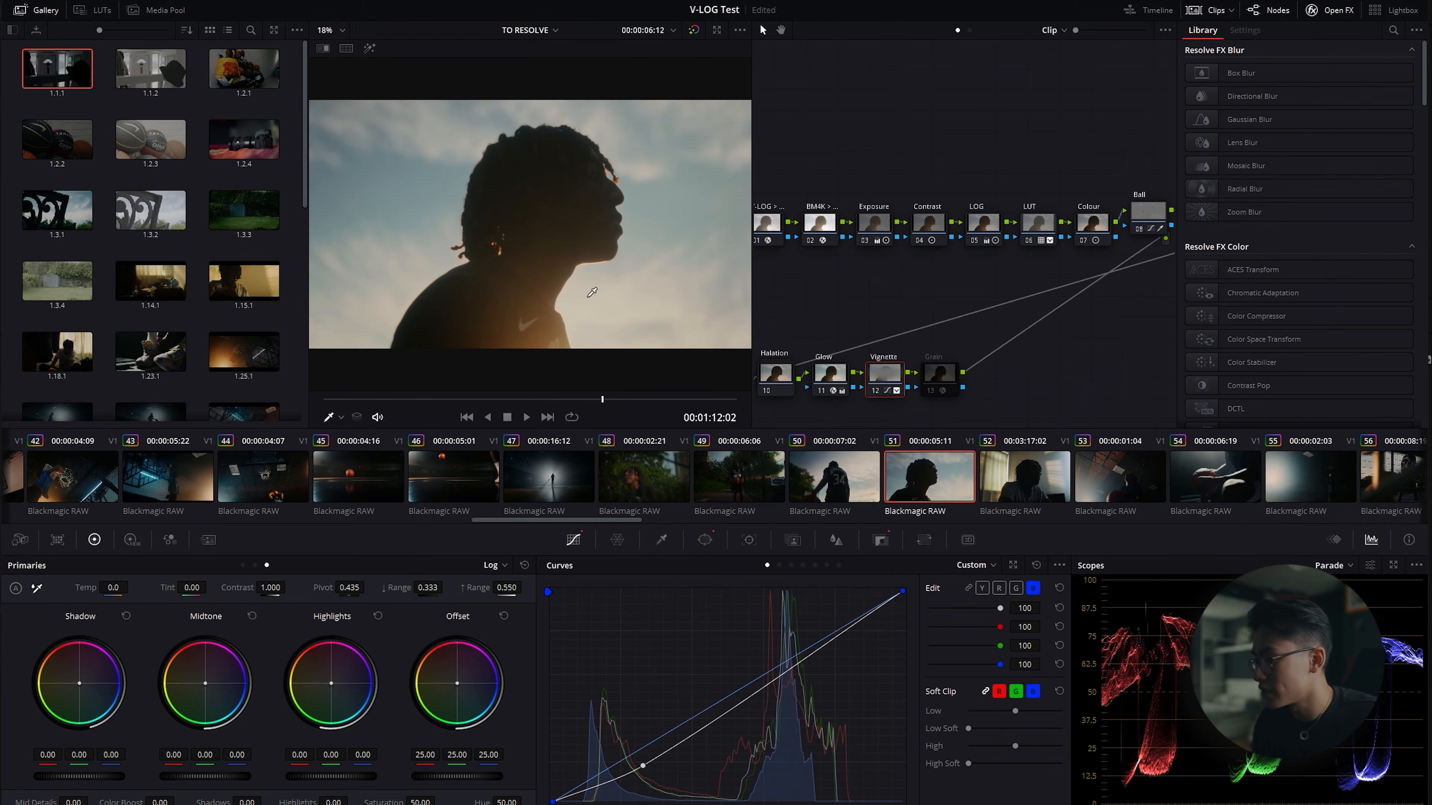
left_click(957, 384)
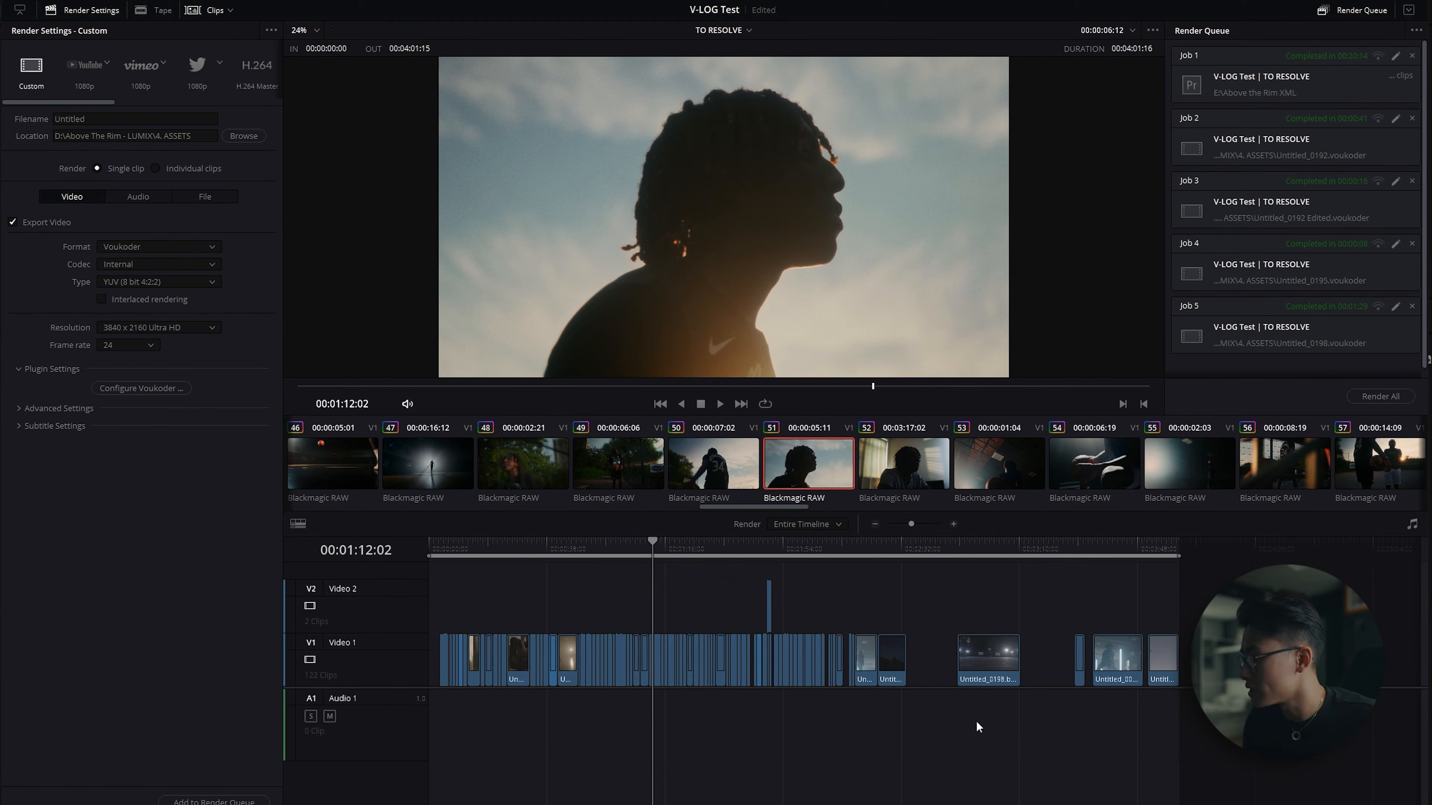
Go to the Deliver page and browse the render presets for the TO RESOLVE timeline.
left_click_drag(106, 107, 256, 106)
left_click(117, 69)
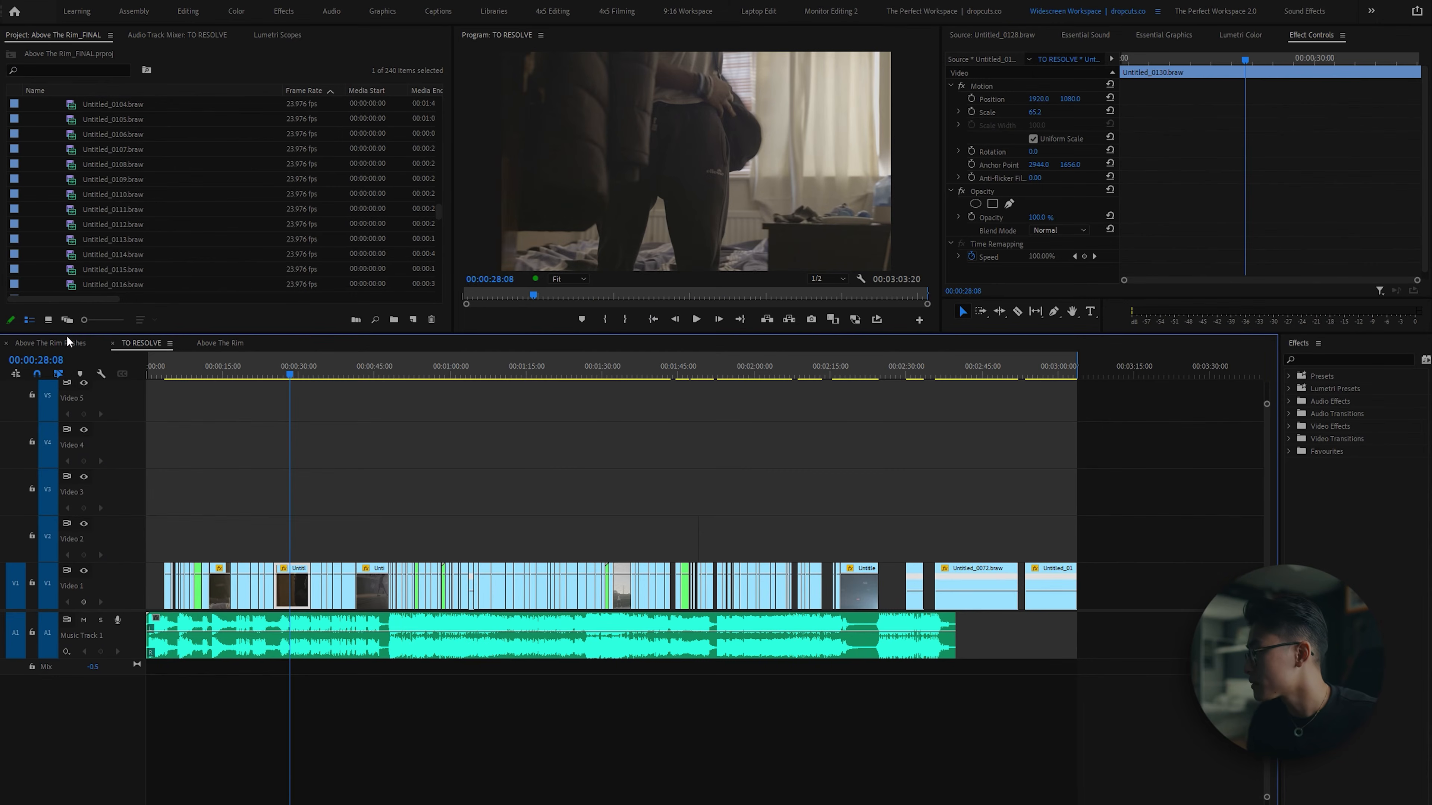
Show the Above The Rim sequence in Premiere Pro and look up the file import command.
left_click(66, 343)
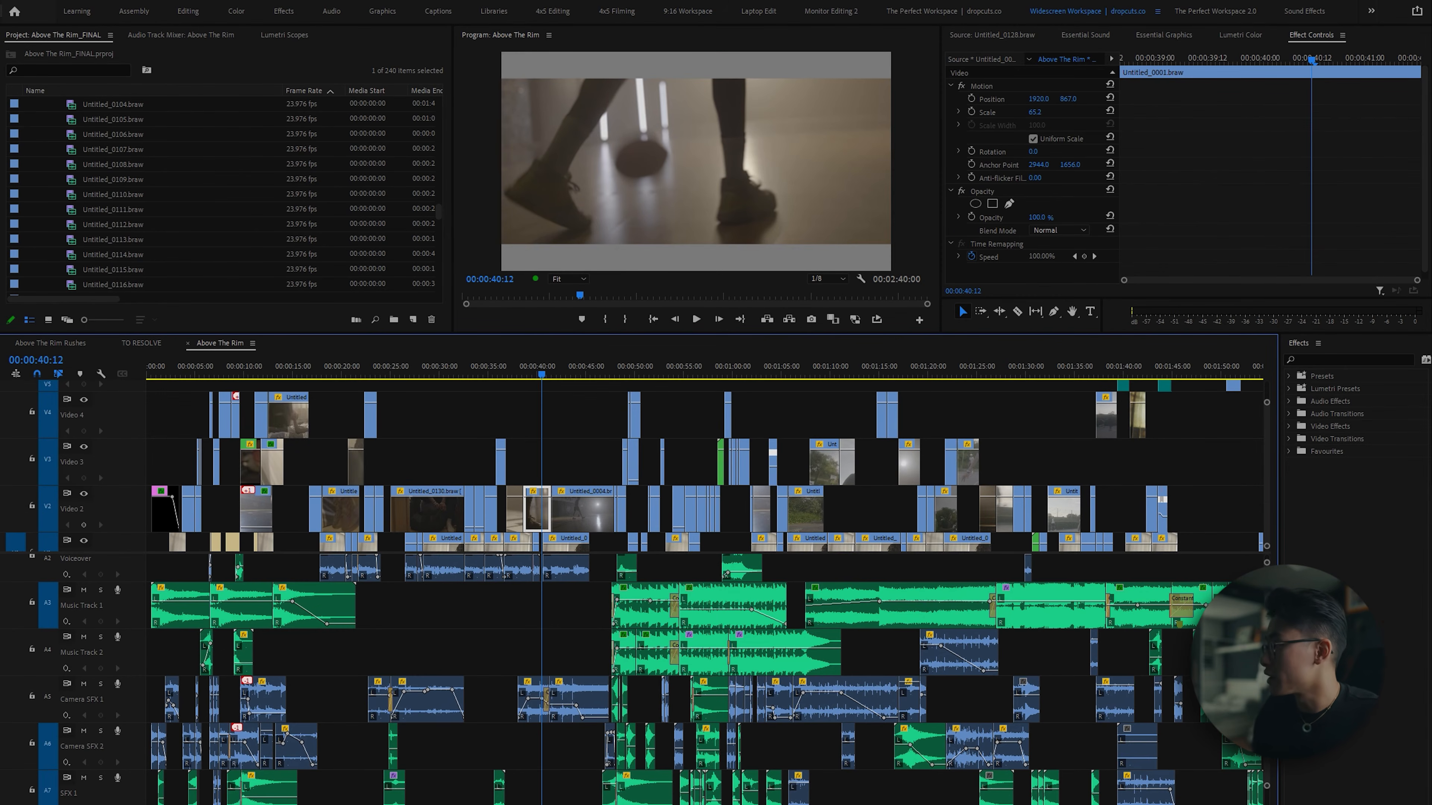
key("alt+f")
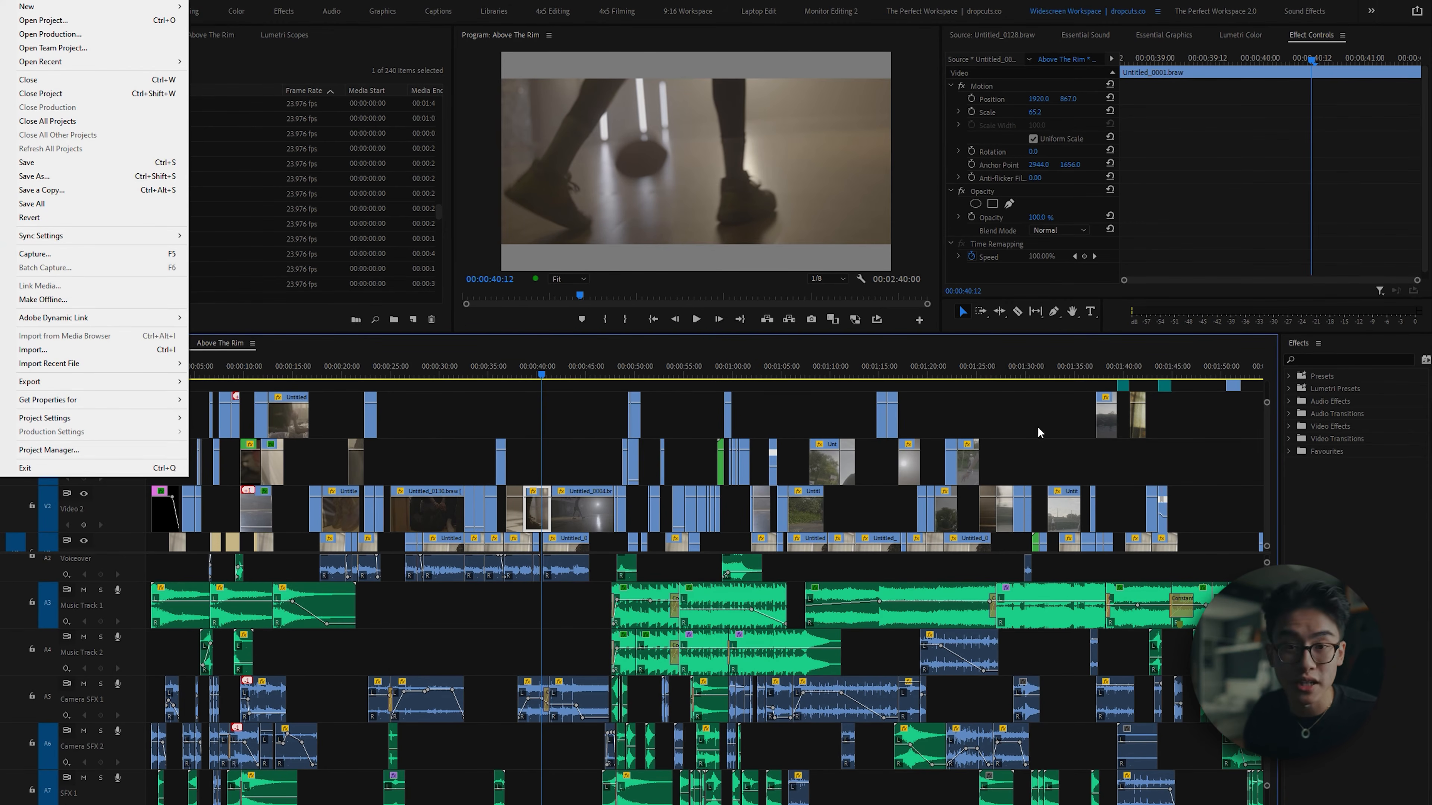
left_click(947, 512)
Scrub through the Above The Rim sequence with the graded clips on Video 6 in view, and stop at 00:00:44:00.
scroll(947, 512, "up", 4)
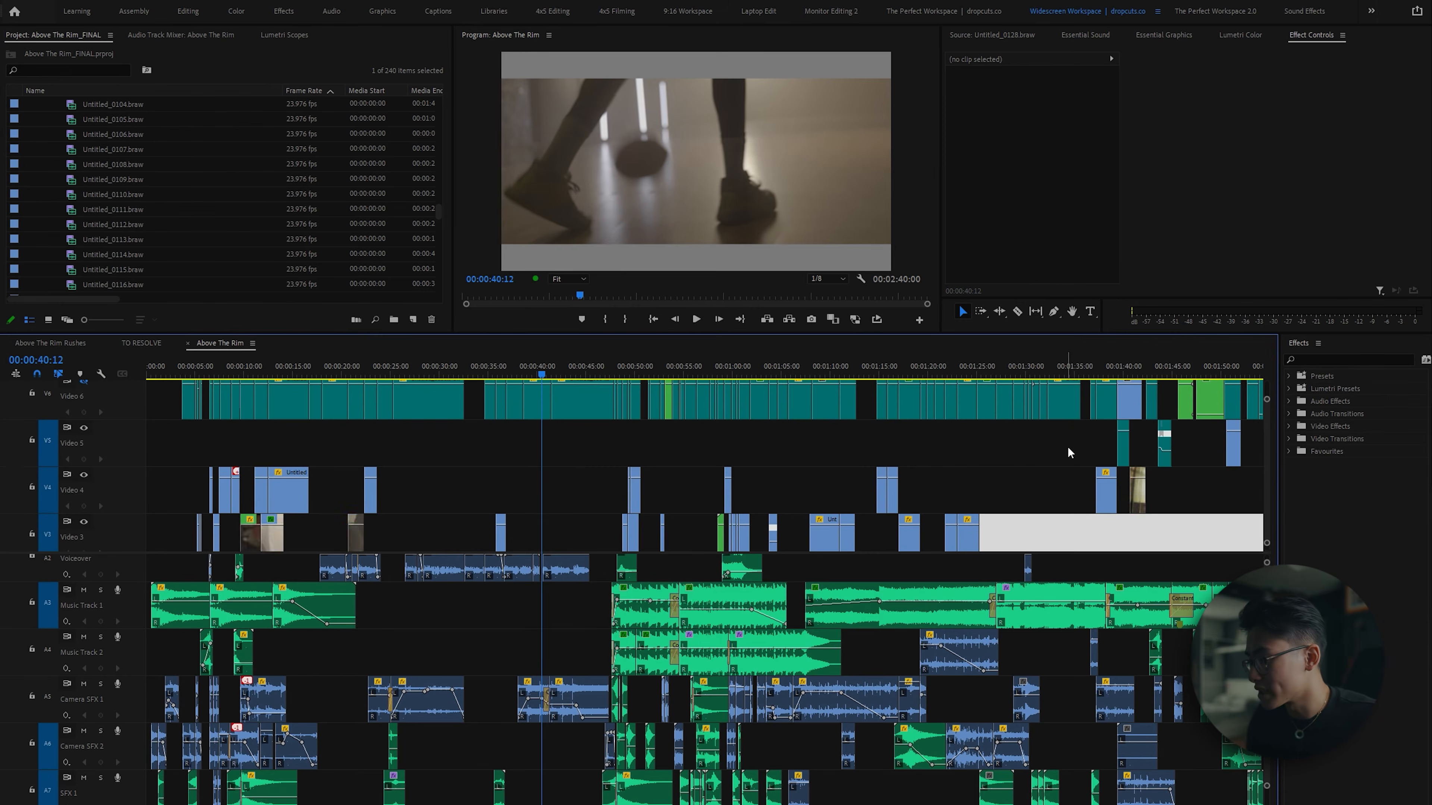
left_click_drag(309, 374, 611, 381)
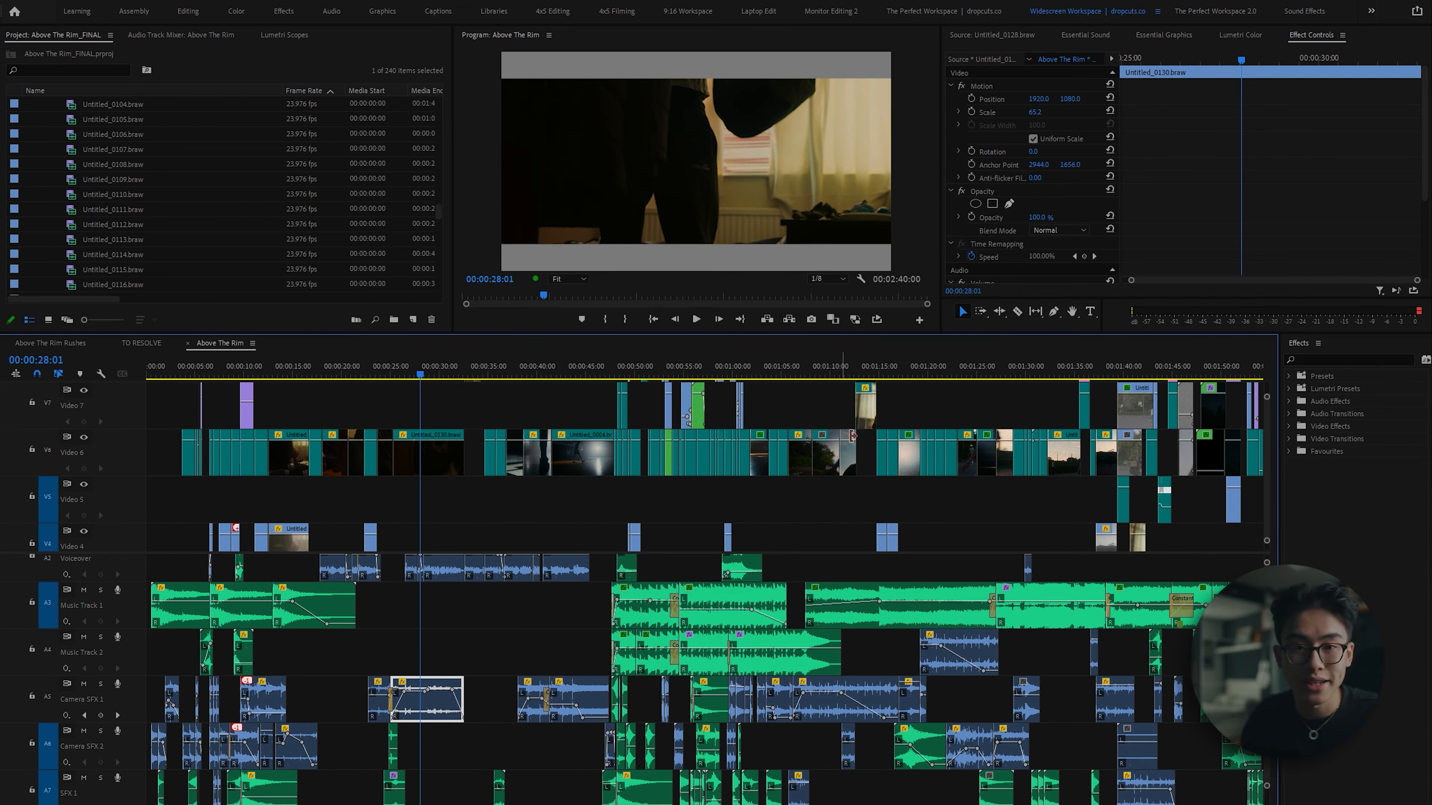
left_click(575, 399)
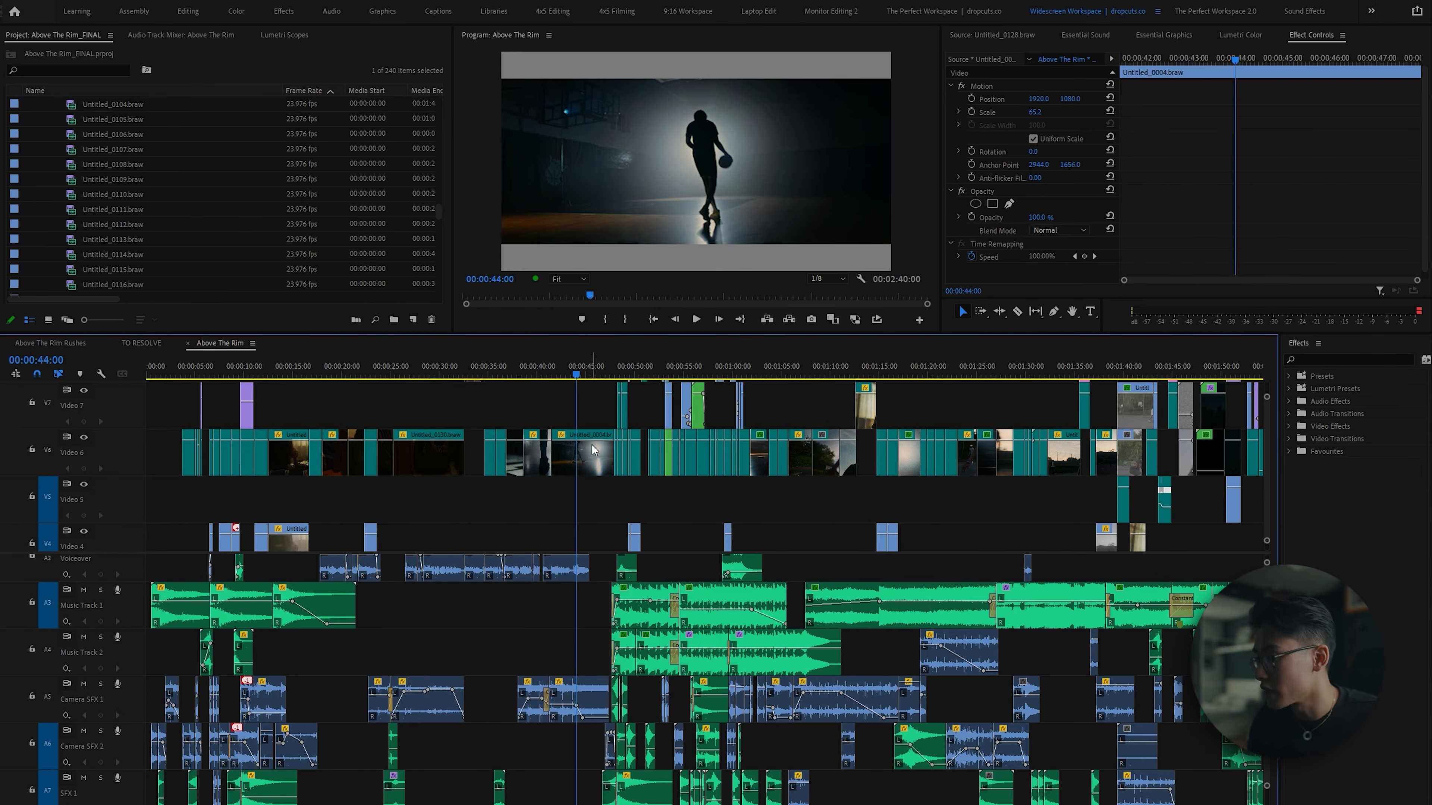
Copy the attributes of the original Untitled_0004.braw clip on Video 2 and paste them onto its graded version on Video 6.
left_click(593, 449)
scroll(683, 435, "down", 3)
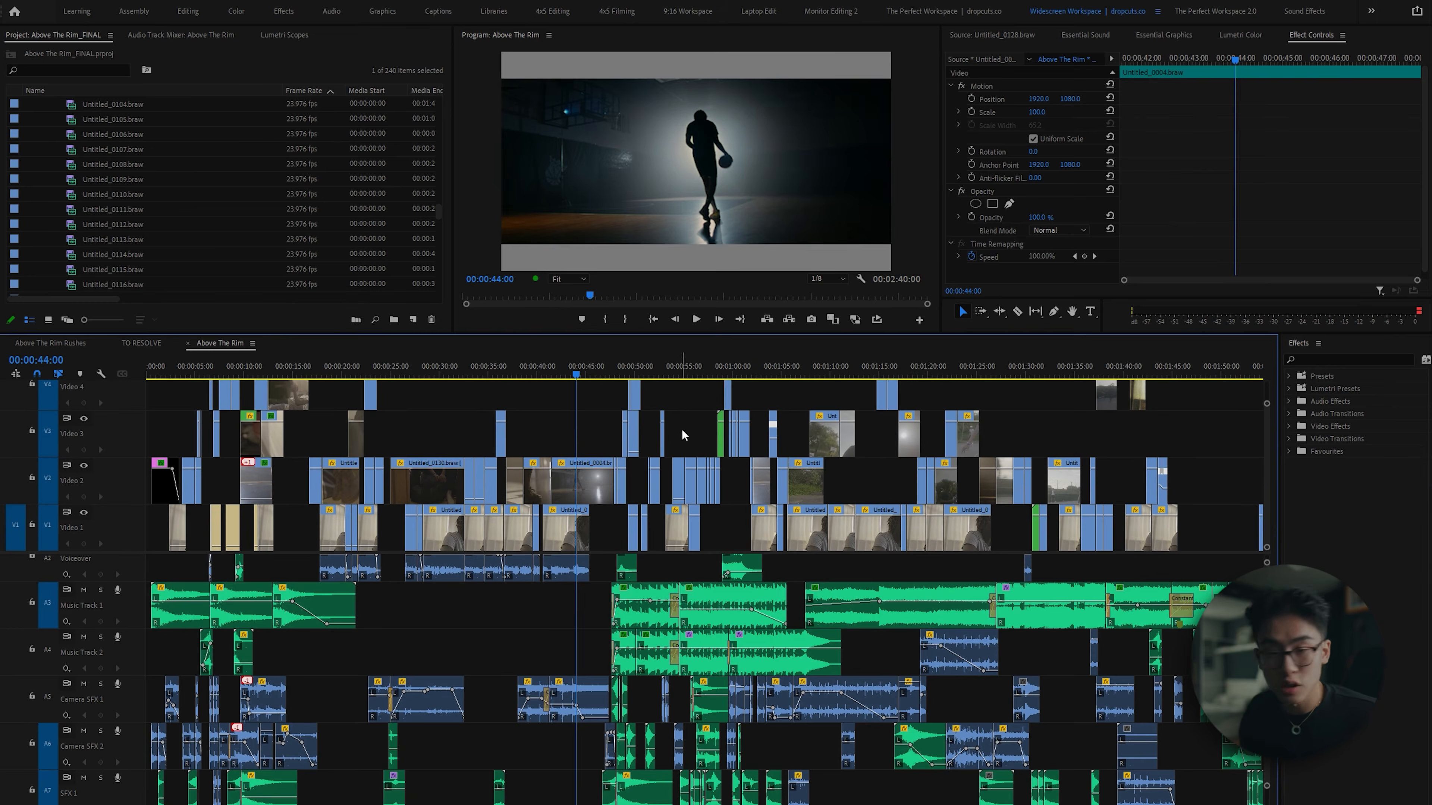
right_click(584, 487)
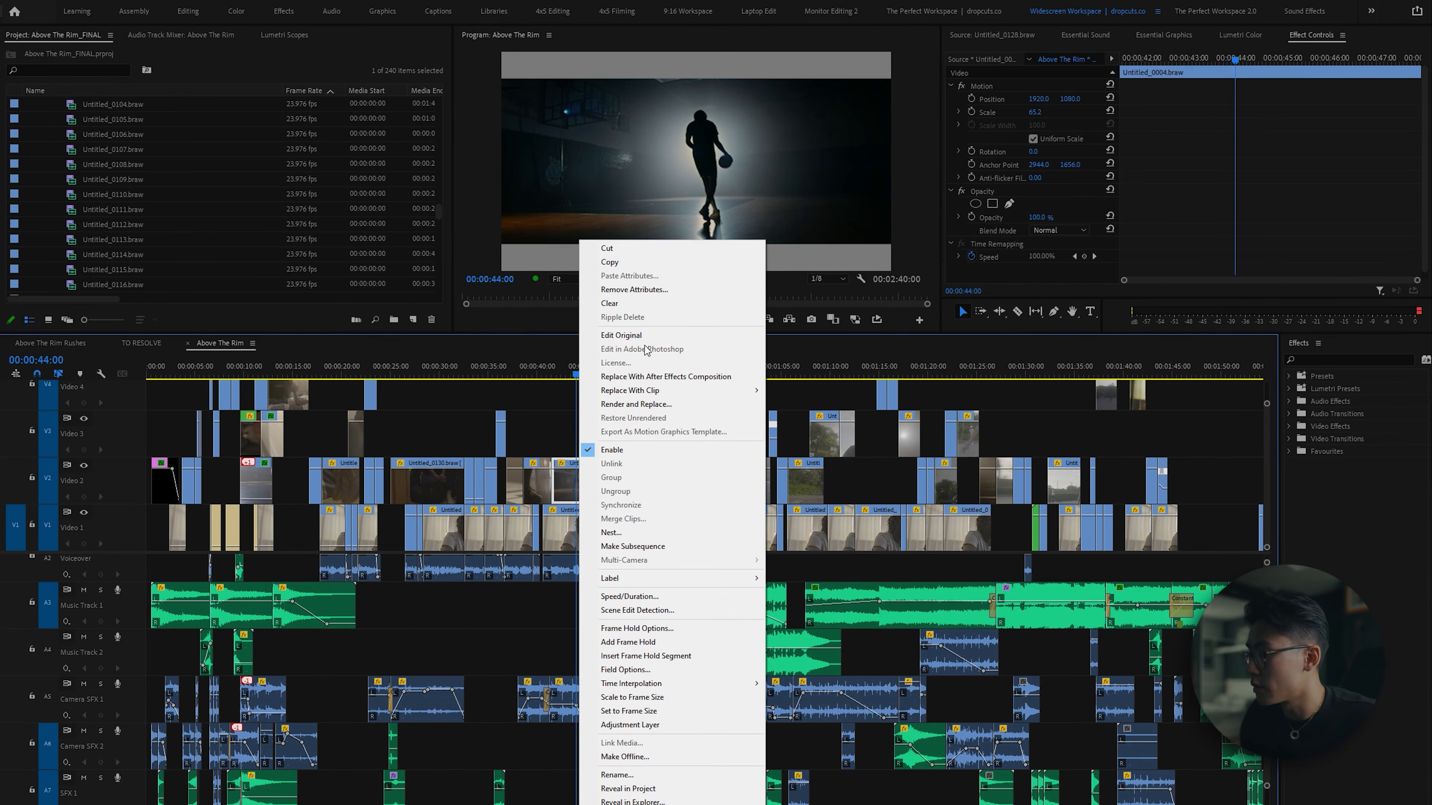
left_click(647, 263)
scroll(584, 416, "up", 3)
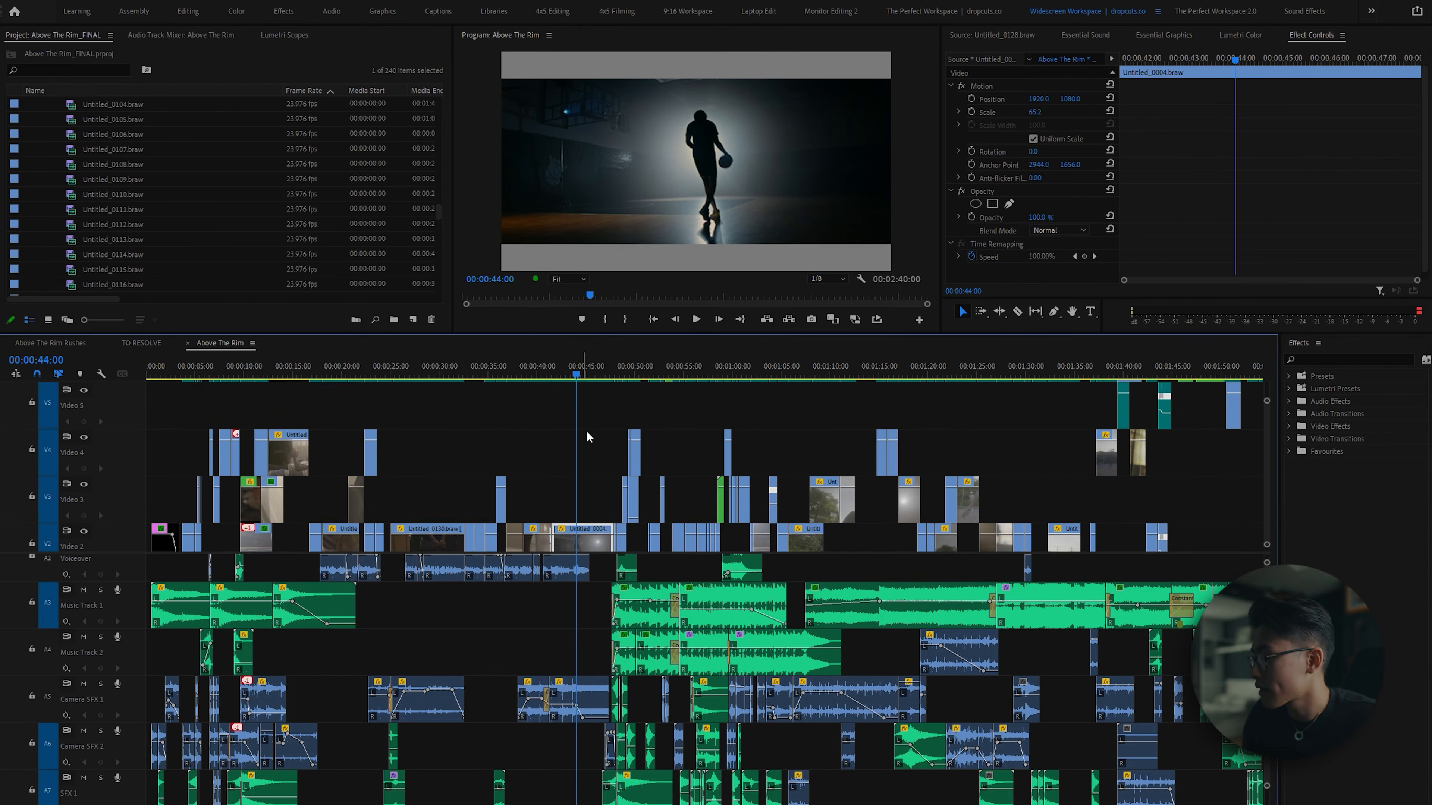
right_click(584, 416)
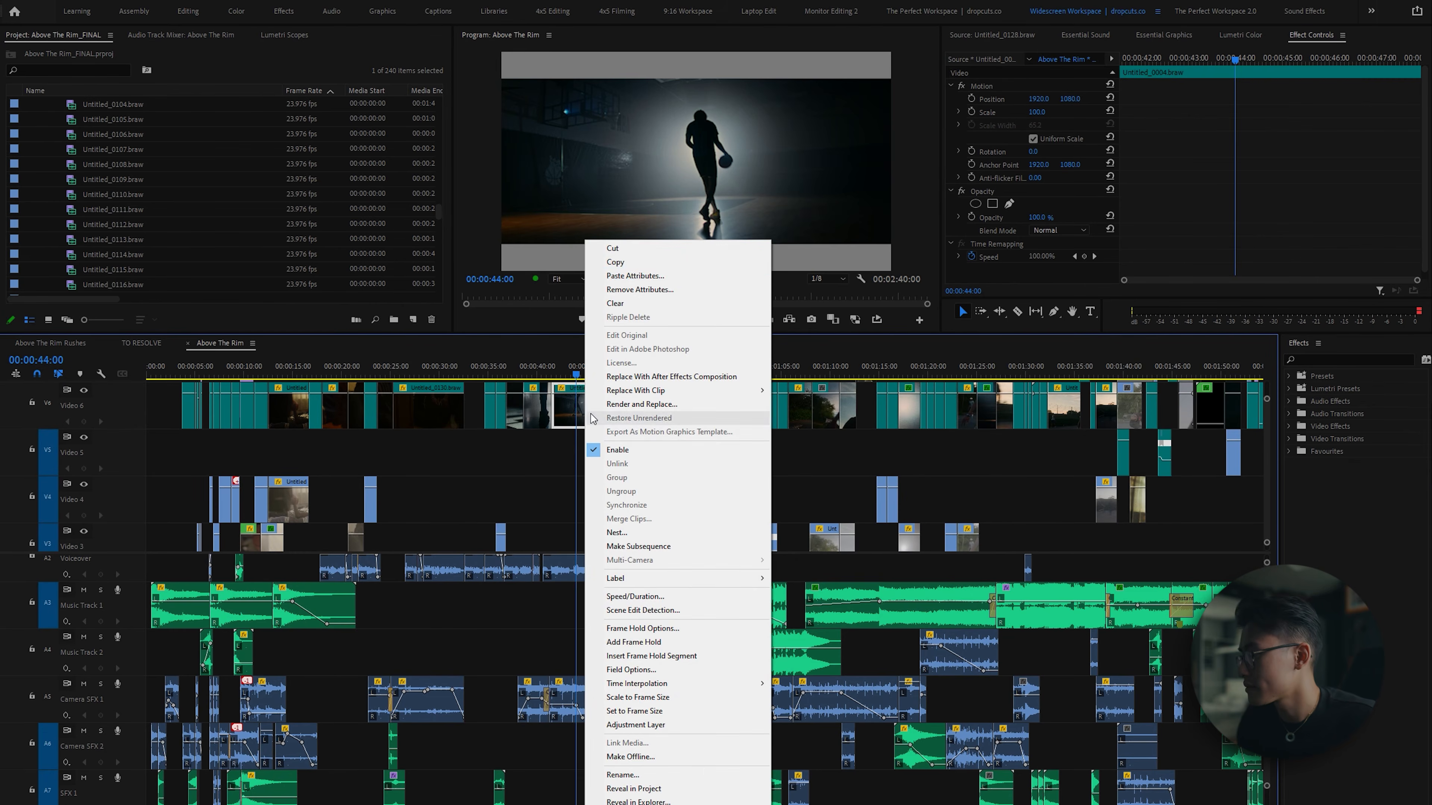
left_click(655, 276)
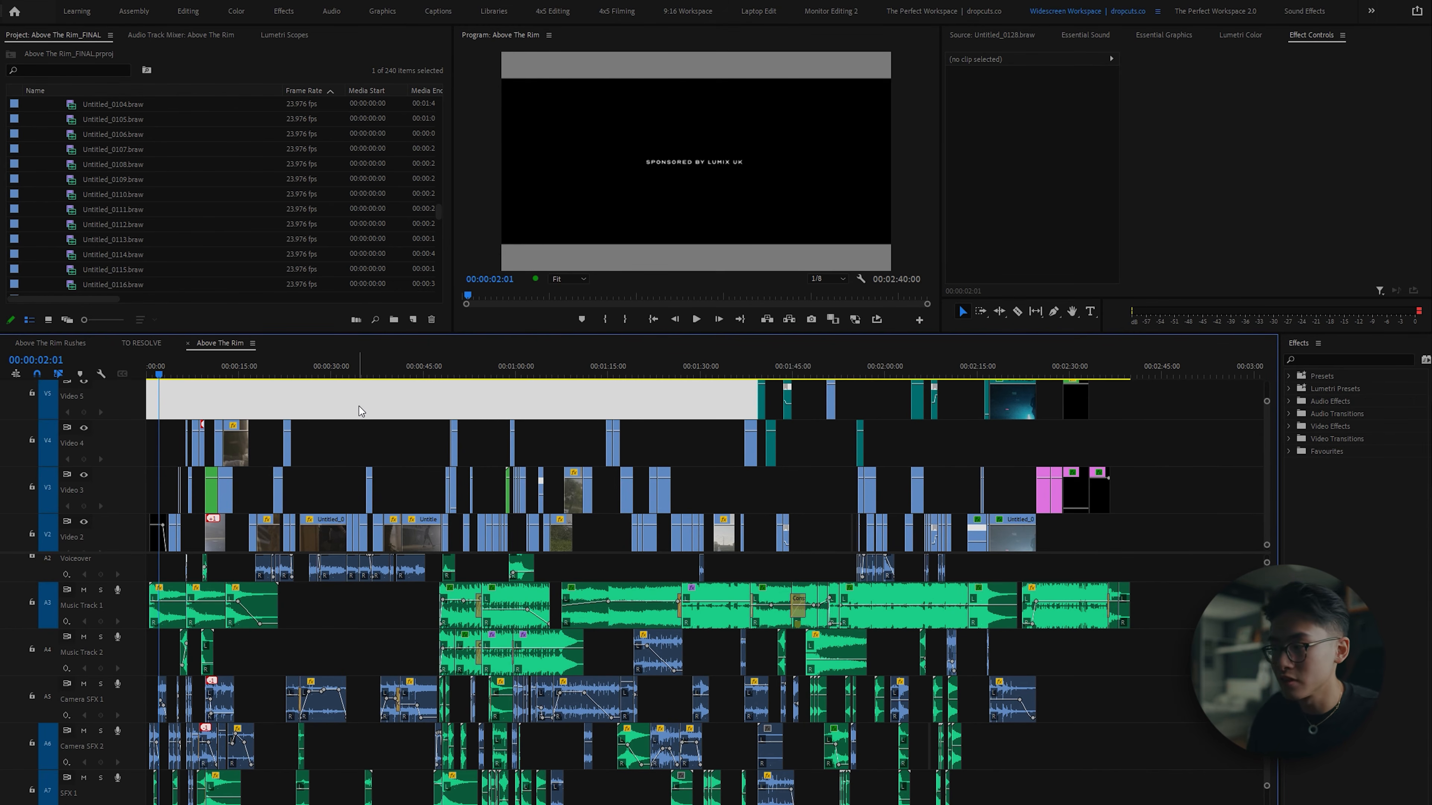
Scrub the sequence to 00:01:09:14 and show the Lumetri Color settings of the 2.35-1 Anamorphic.png overlay.
scroll(1016, 498, "up", 2)
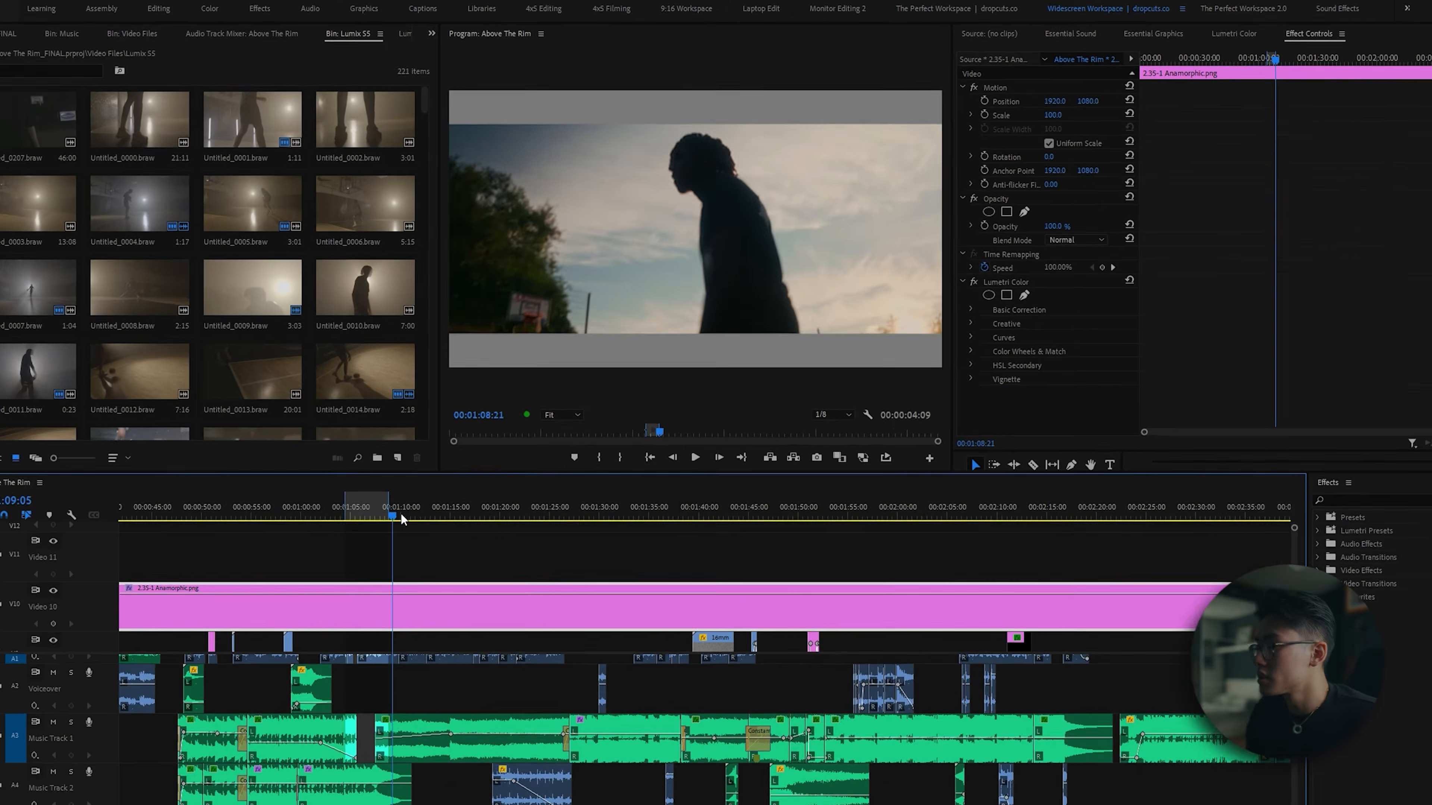
left_click_drag(401, 514, 397, 516)
left_click(1234, 34)
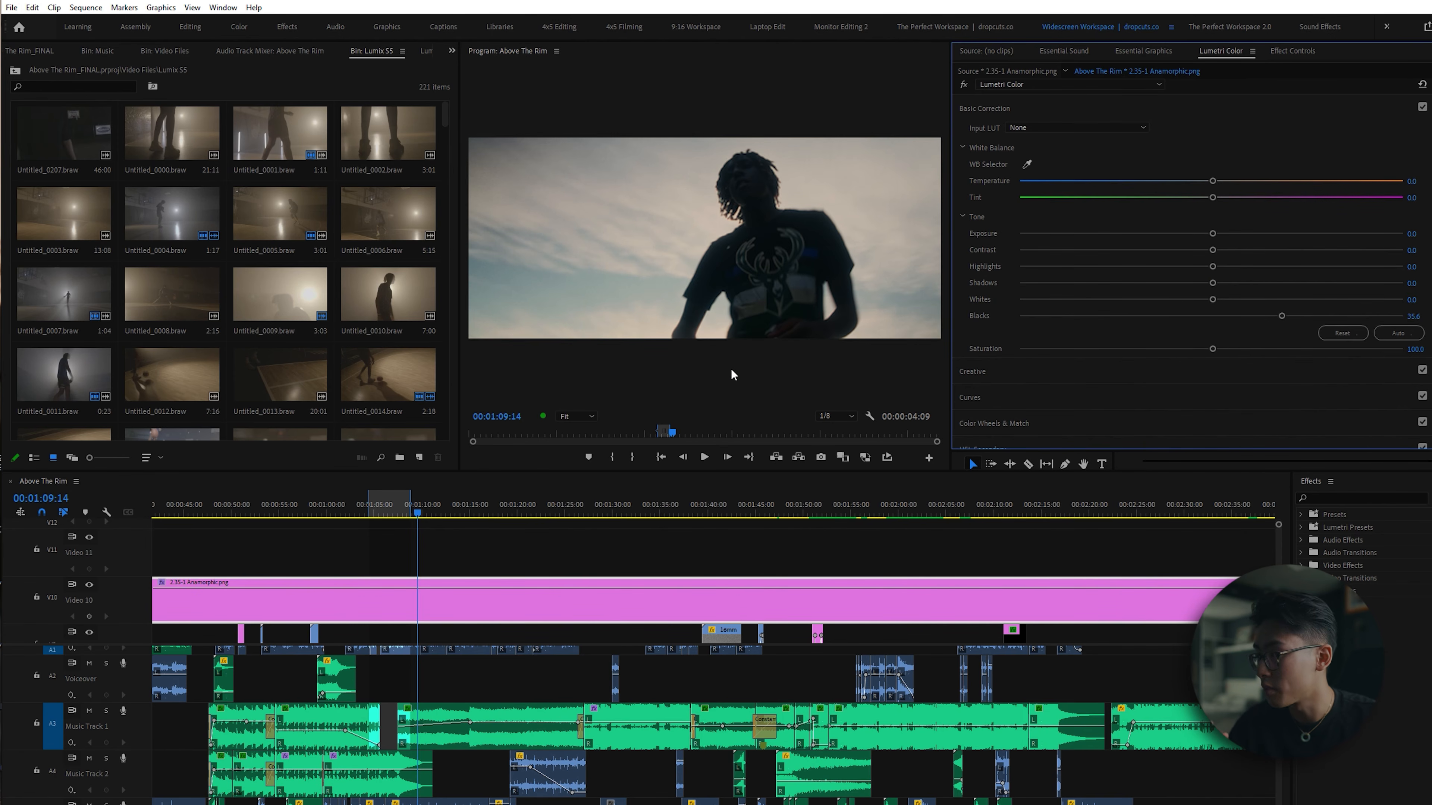
Select the graded clip on Video 6 at the playhead and adjust its vertical position in the frame.
scroll(437, 598, "down", 1)
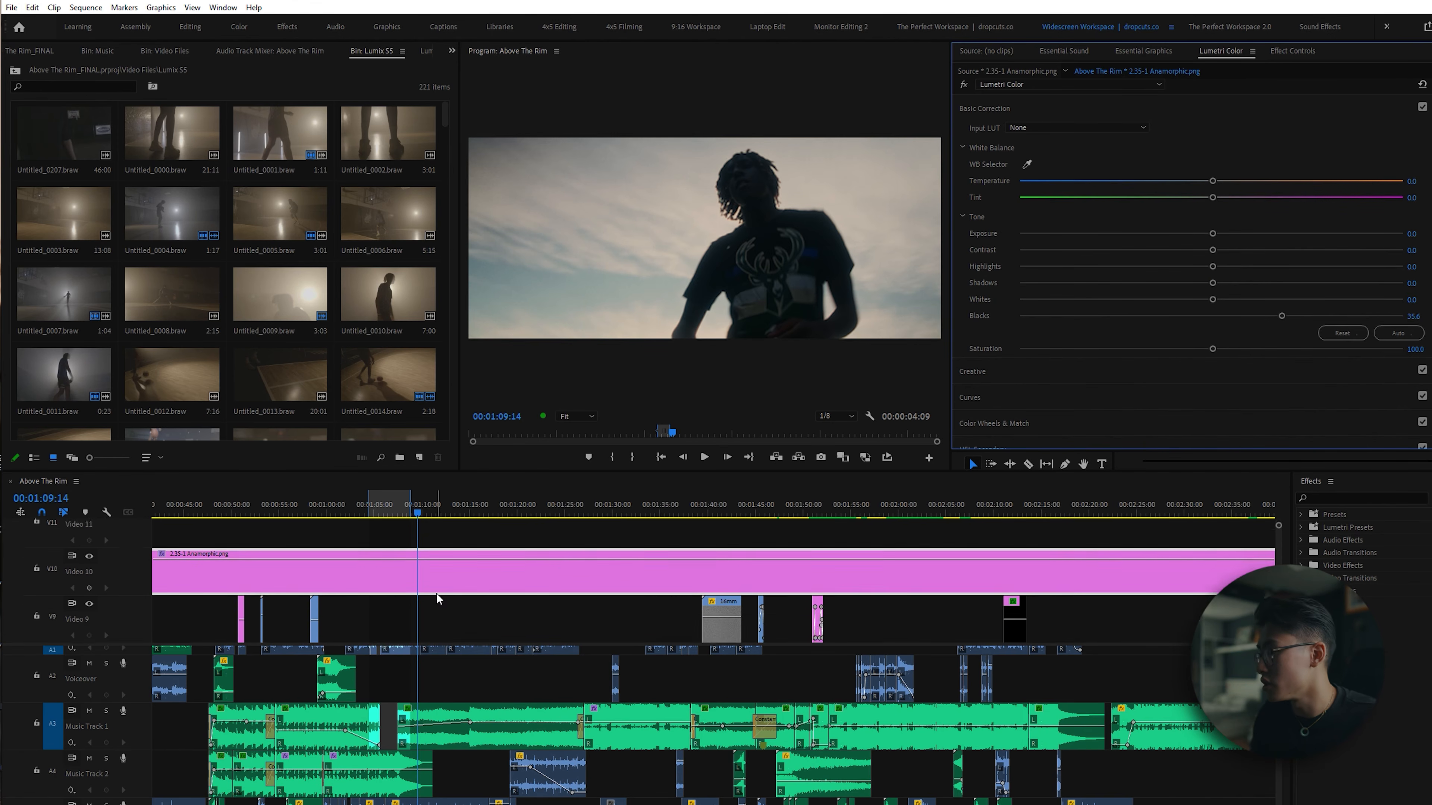
scroll(437, 599, "down", 6)
scroll(428, 589, "up", 3)
left_click(428, 589)
key("shift+5")
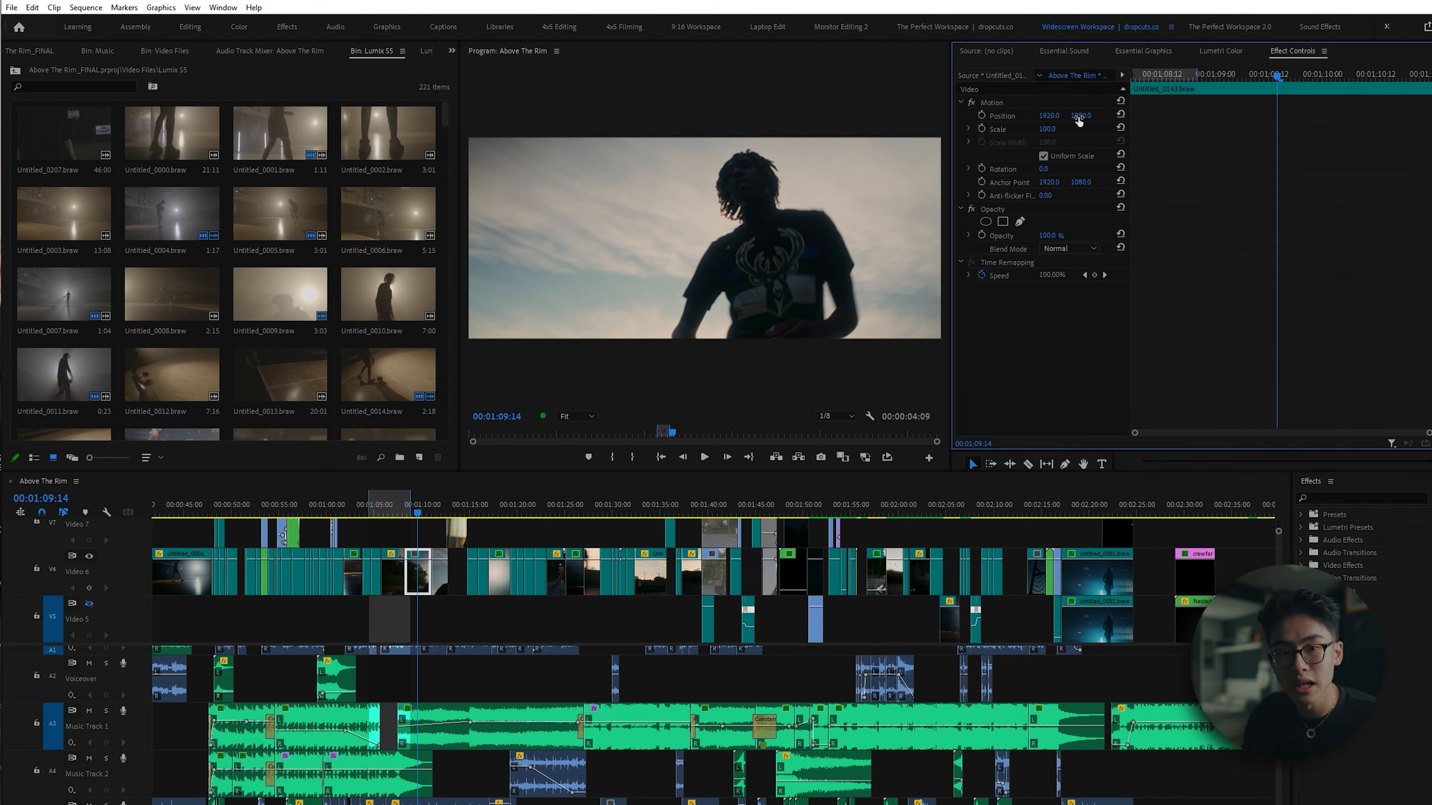
mouse_move(1081, 115)
left_mouse_down()
mouse_move(1014, 116)
mouse_move(1122, 115)
mouse_move(1077, 115)
mouse_move(1090, 118)
left_mouse_up()
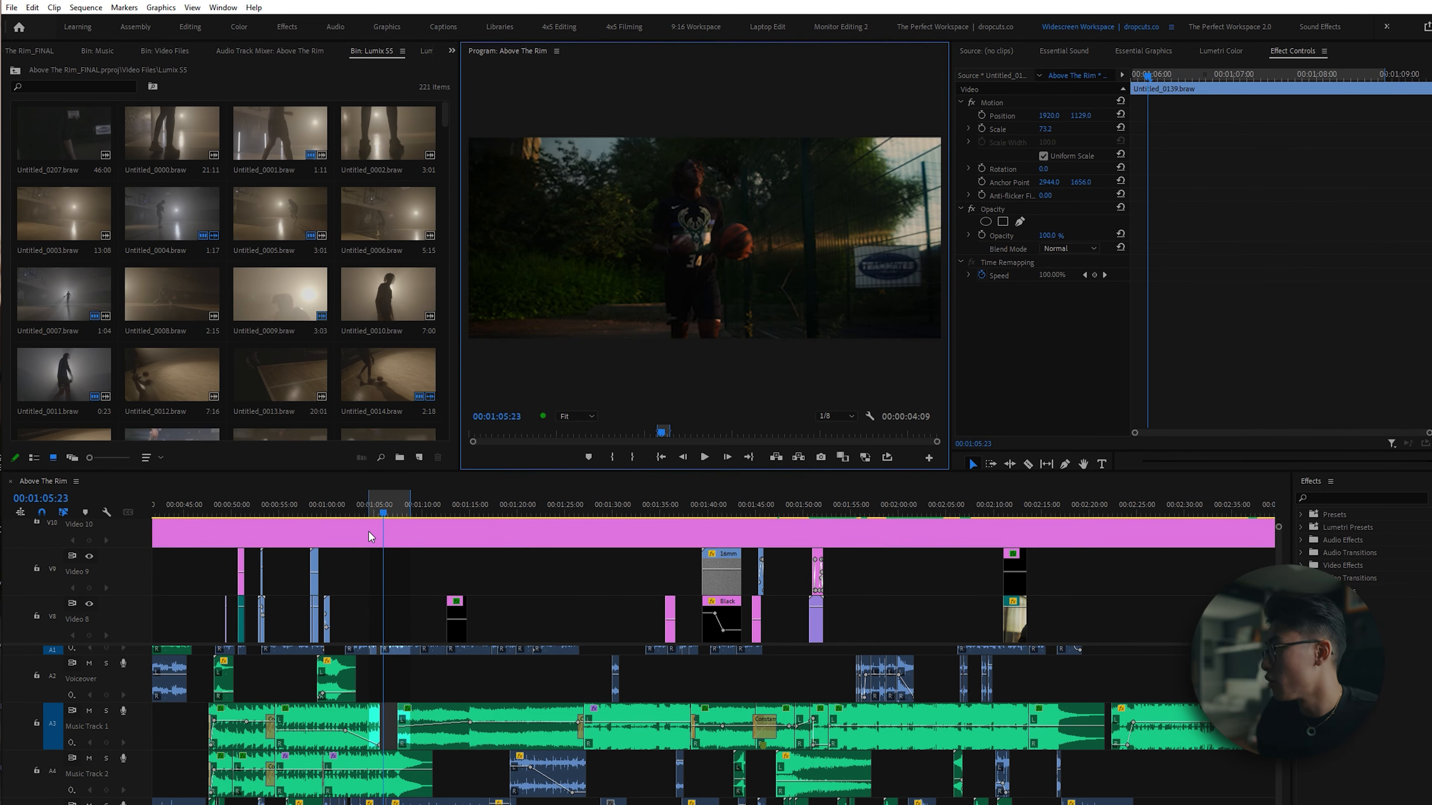
Raise the Lumetri Color exposure of the 2.35-1 Anamorphic.png overlay to 7.0 to brighten its bars.
left_click(369, 536)
left_click(1018, 290)
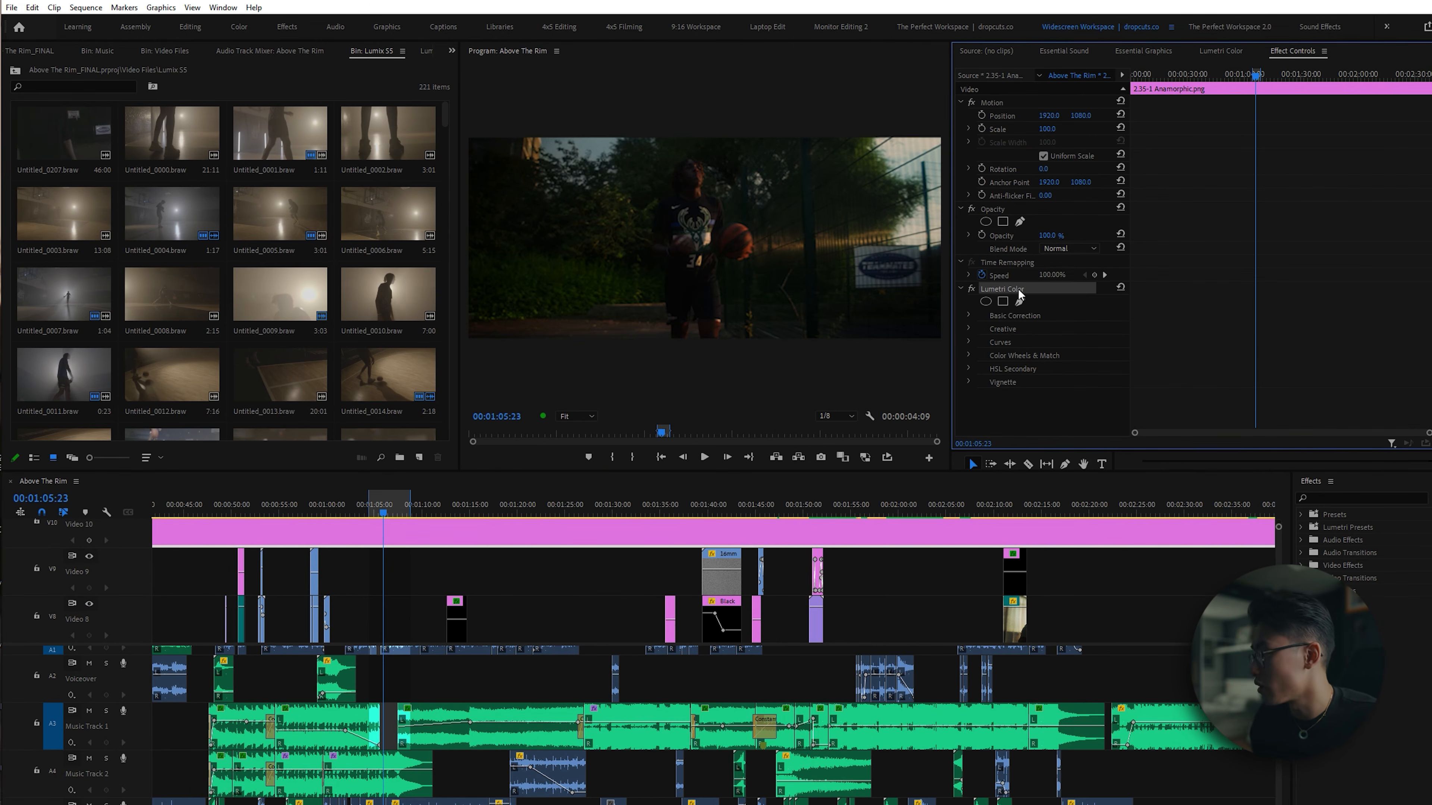
left_click(968, 316)
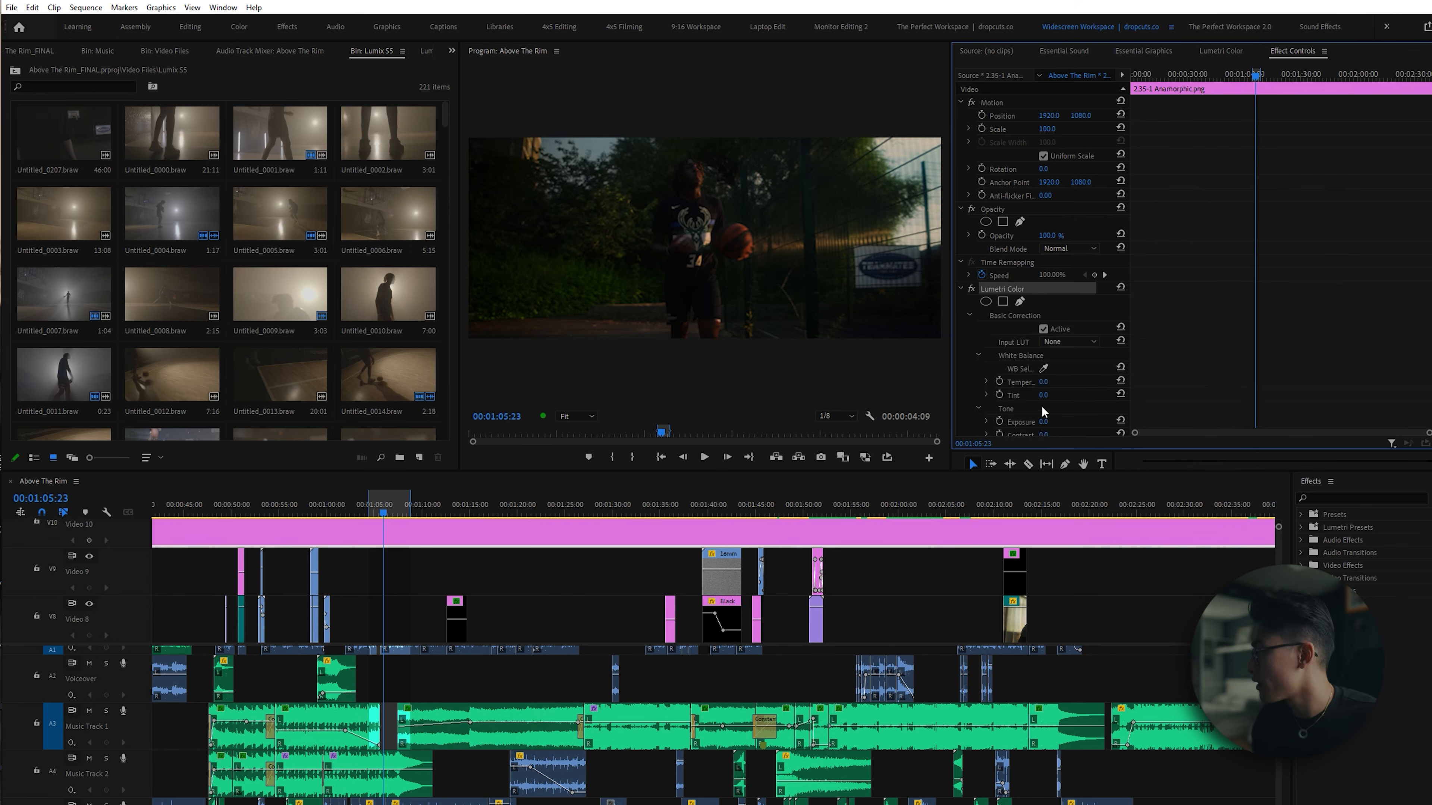
left_click_drag(1047, 426, 1079, 428)
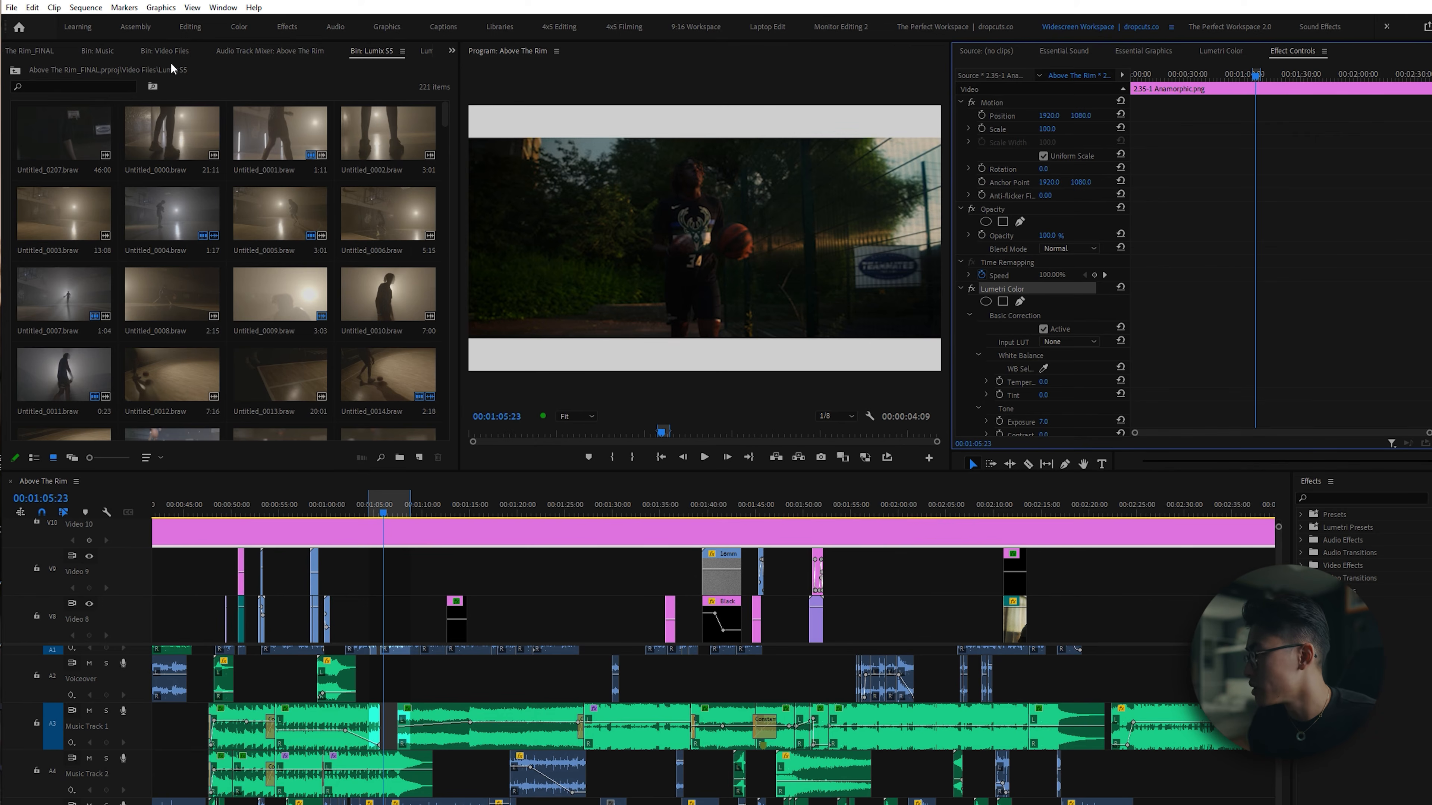
Open the media export settings for the sequence and set the output height to 2160.
left_click(14, 7)
mouse_move(64, 397)
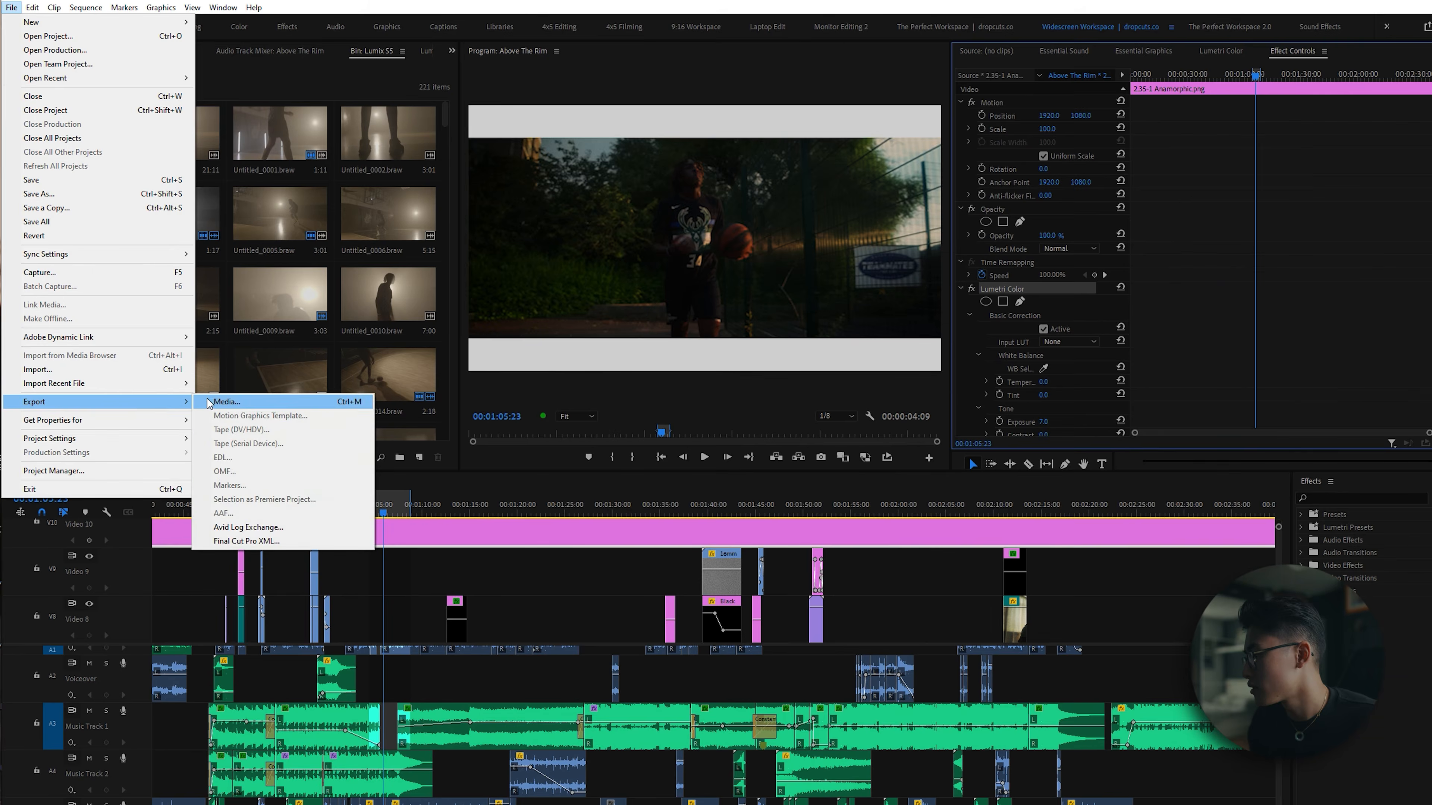
left_click(240, 399)
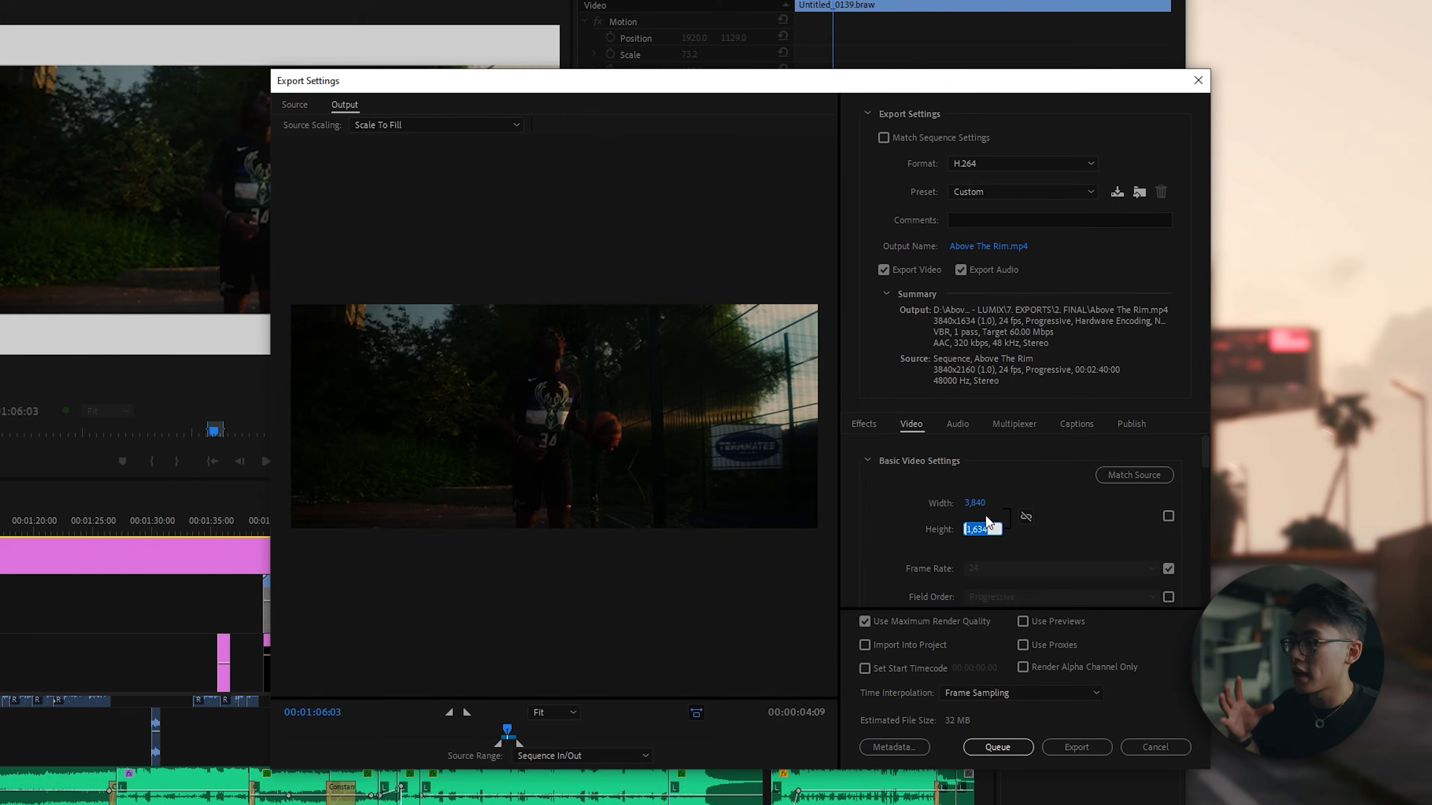
type("2160")
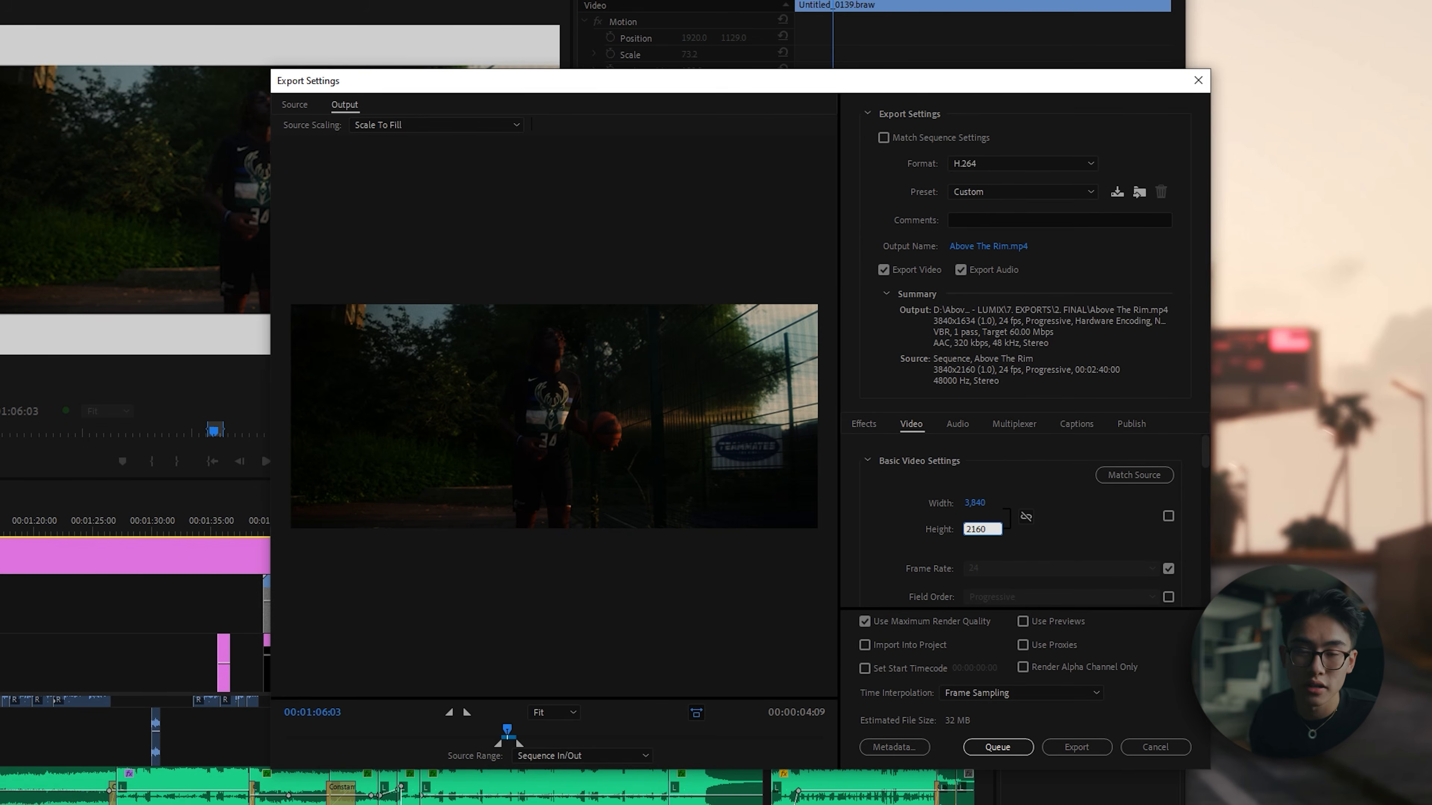
key("Return")
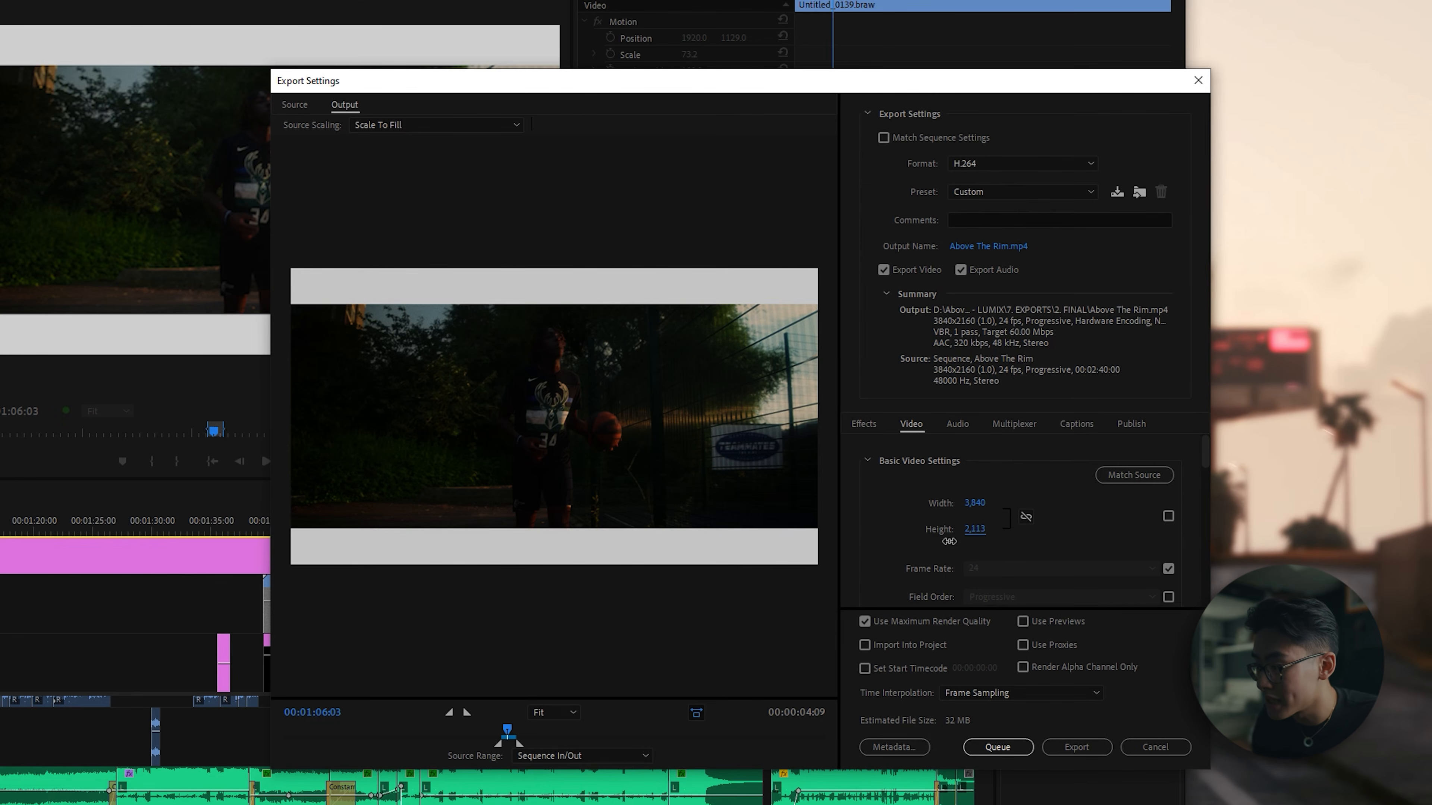
Reduce the export height to 1634 so the bright bars are cropped out of the output.
left_click_drag(877, 551, 950, 542)
left_click_drag(802, 545, 970, 539)
left_click(972, 533)
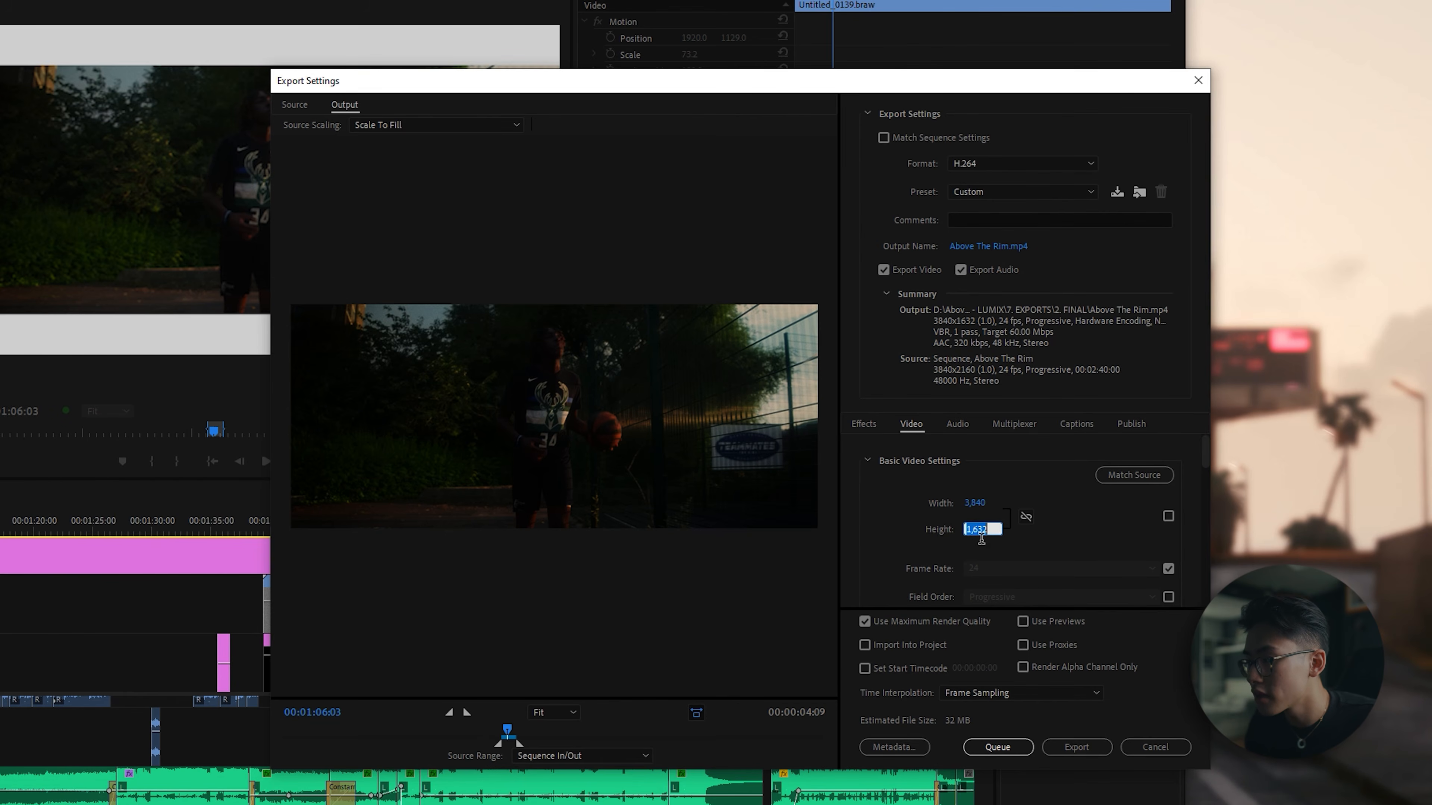
key("Return")
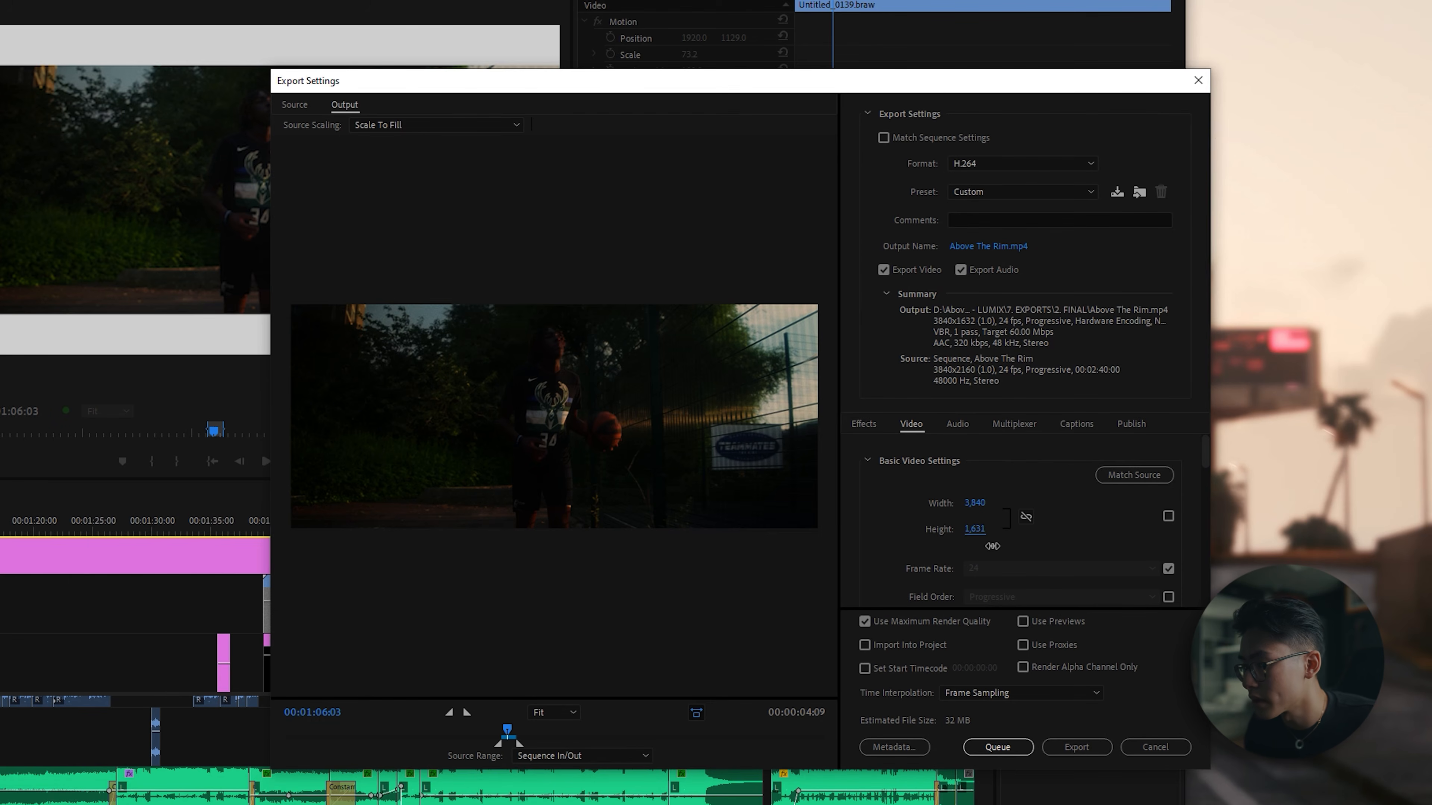
left_click_drag(994, 546, 996, 546)
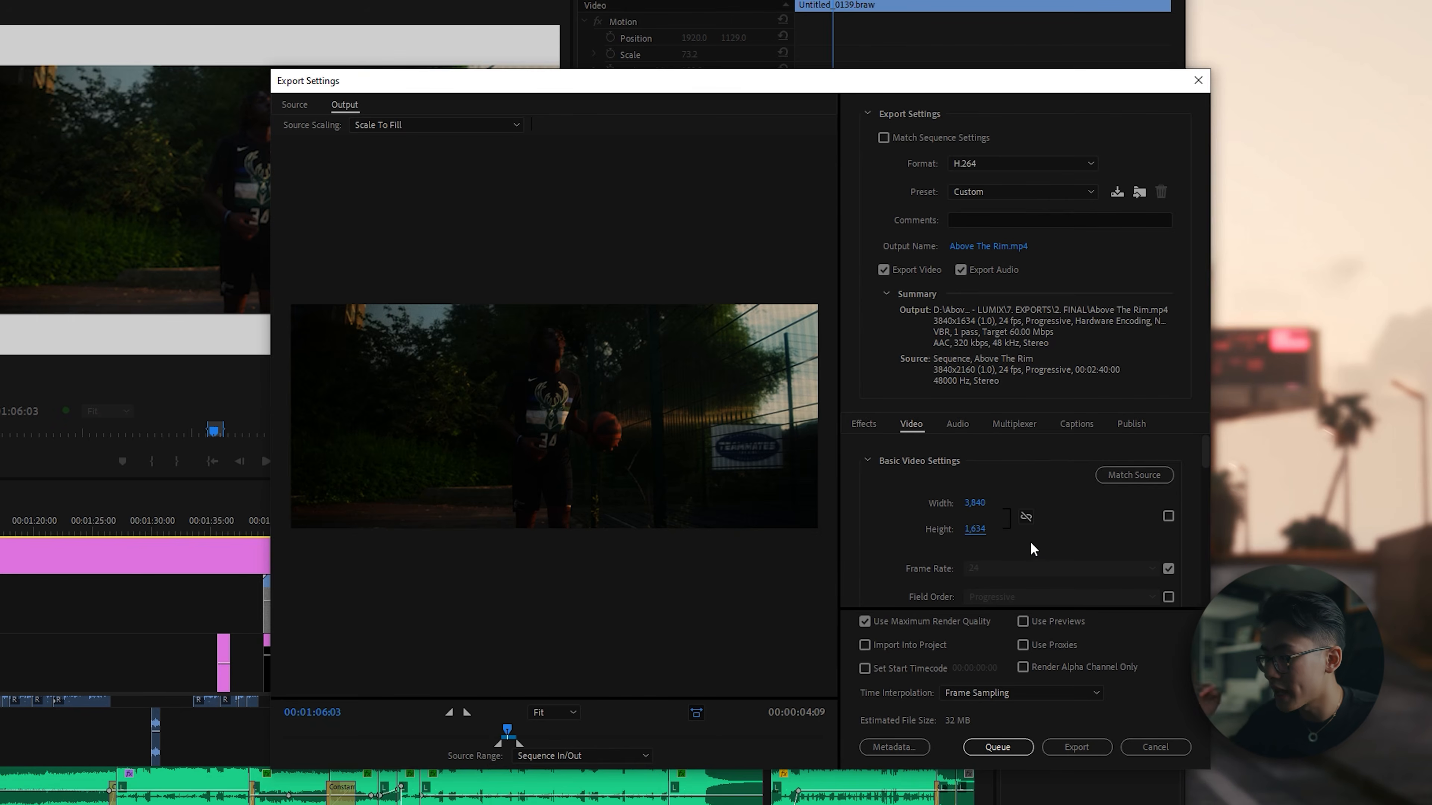